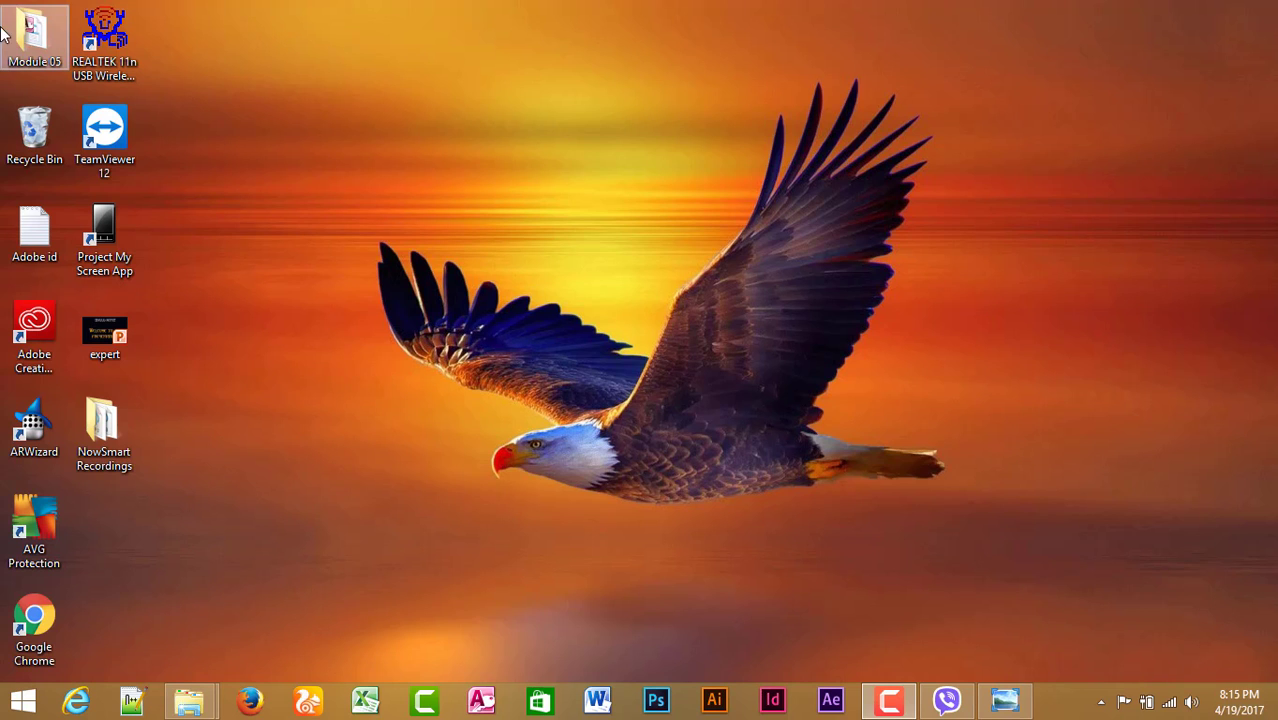
Step: Open the NVTI database from the Module 05 desktop folder and dismiss the Office activation wizard
double_click(30, 40)
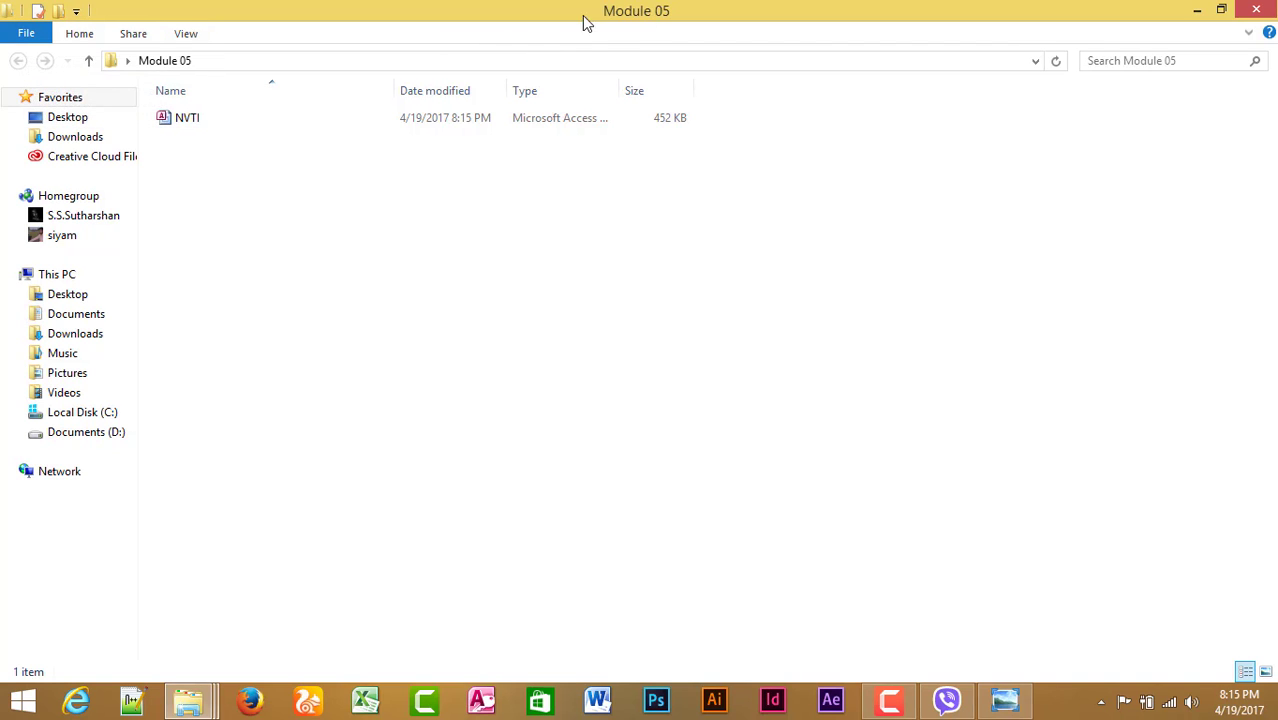
double_click(236, 119)
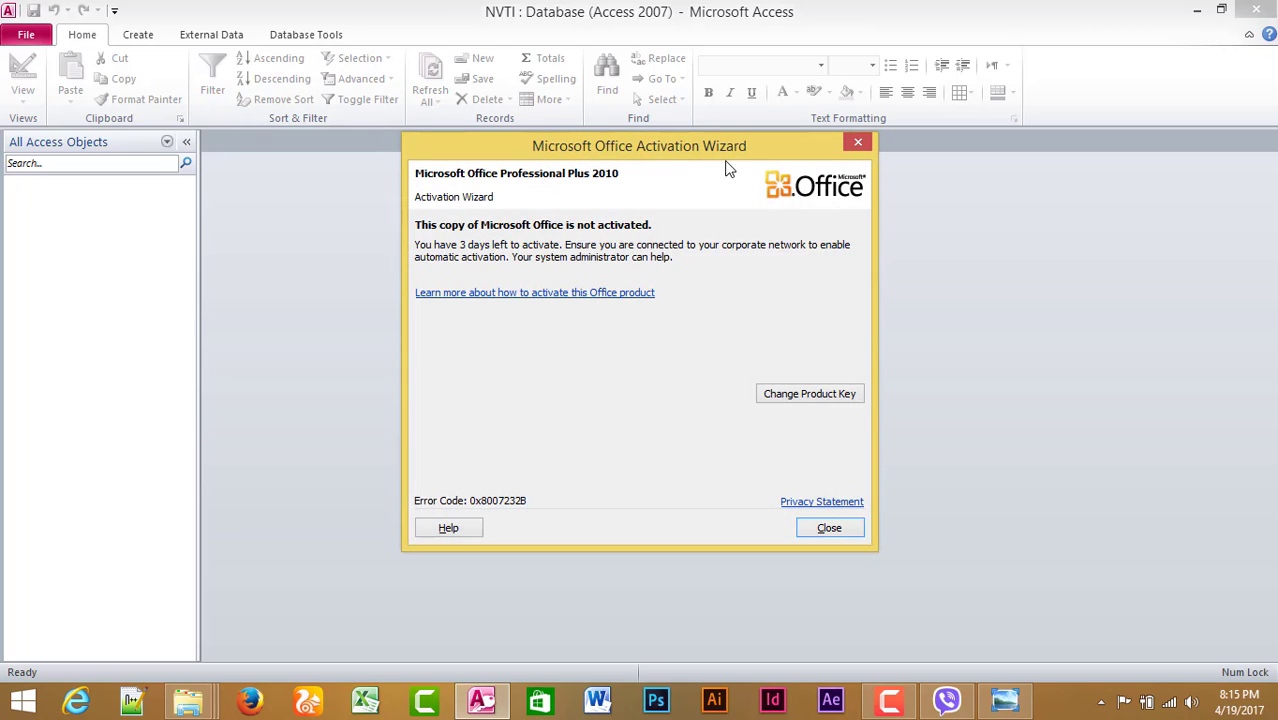
click(857, 143)
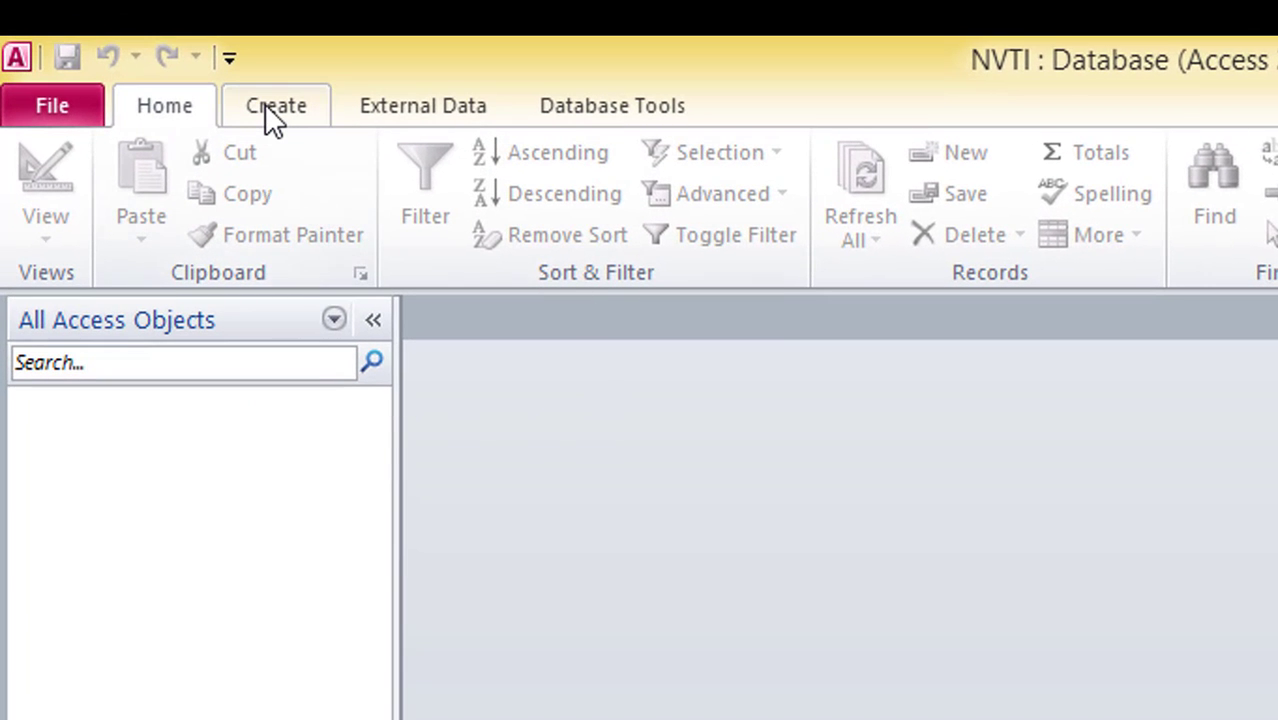
Step: Create a new table in Design view in the NVTI database
click(268, 116)
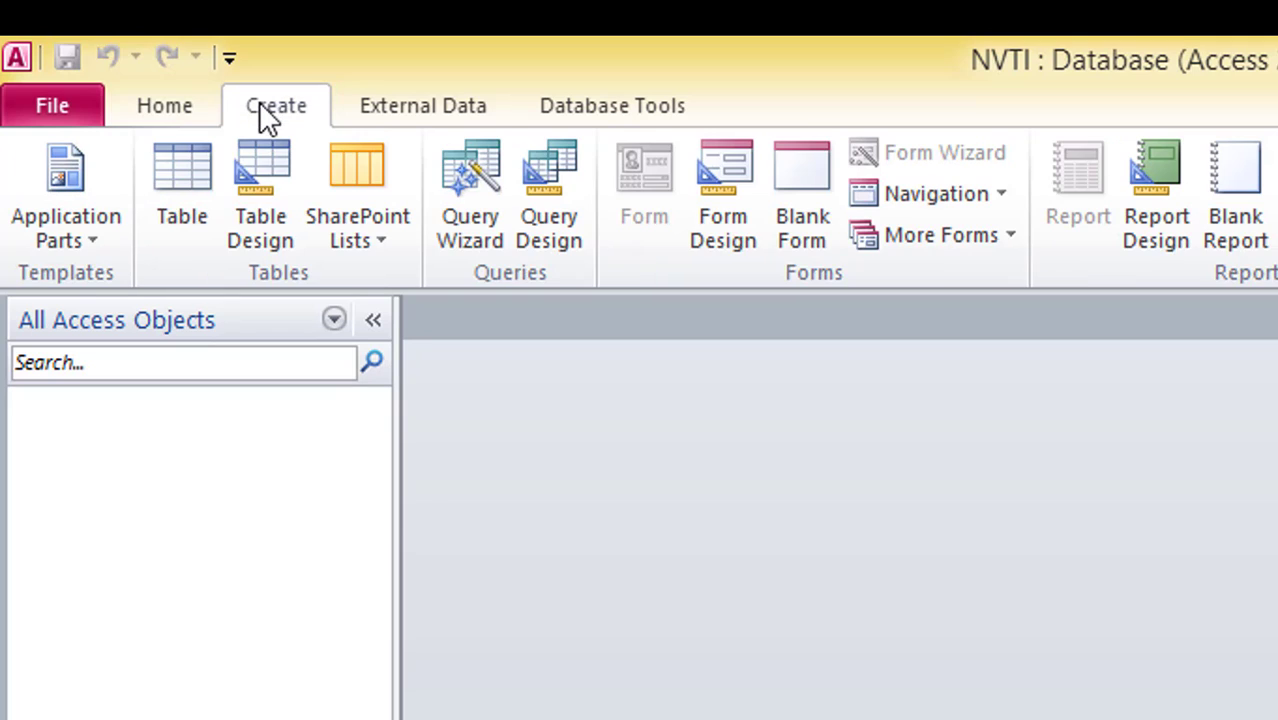
click(258, 200)
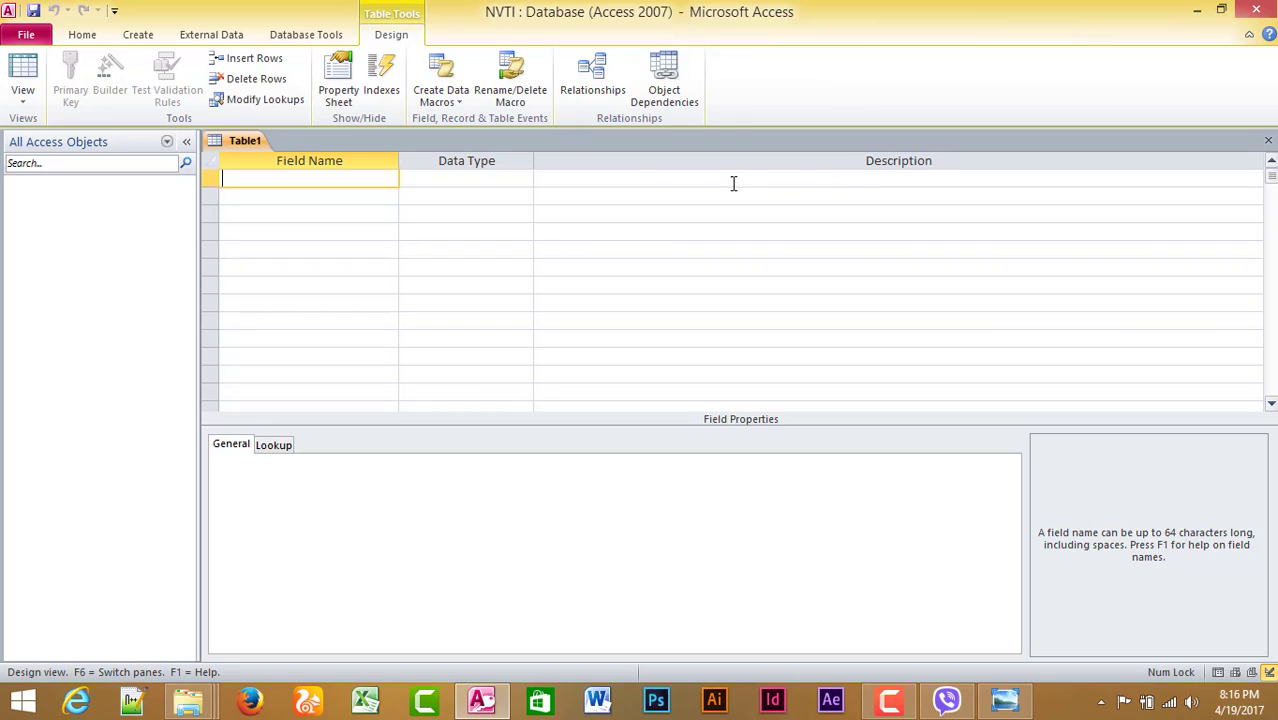
click(615, 177)
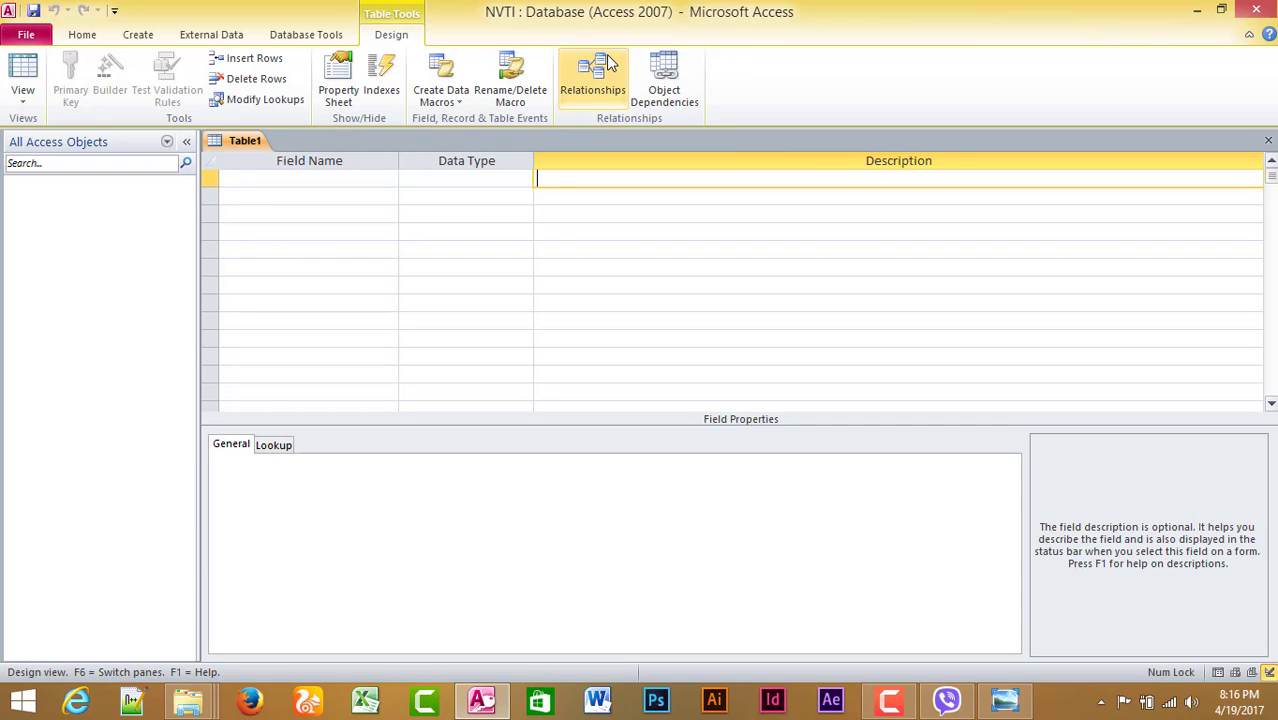
click(296, 177)
click(458, 177)
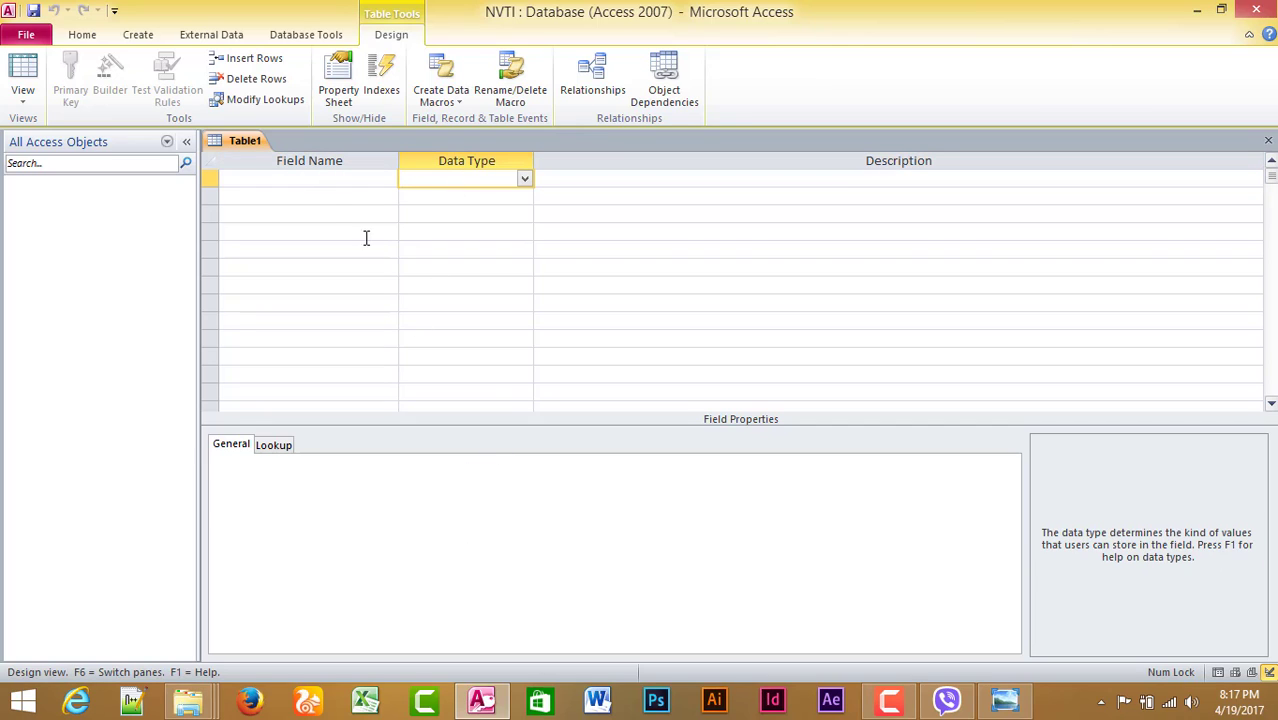
click(275, 179)
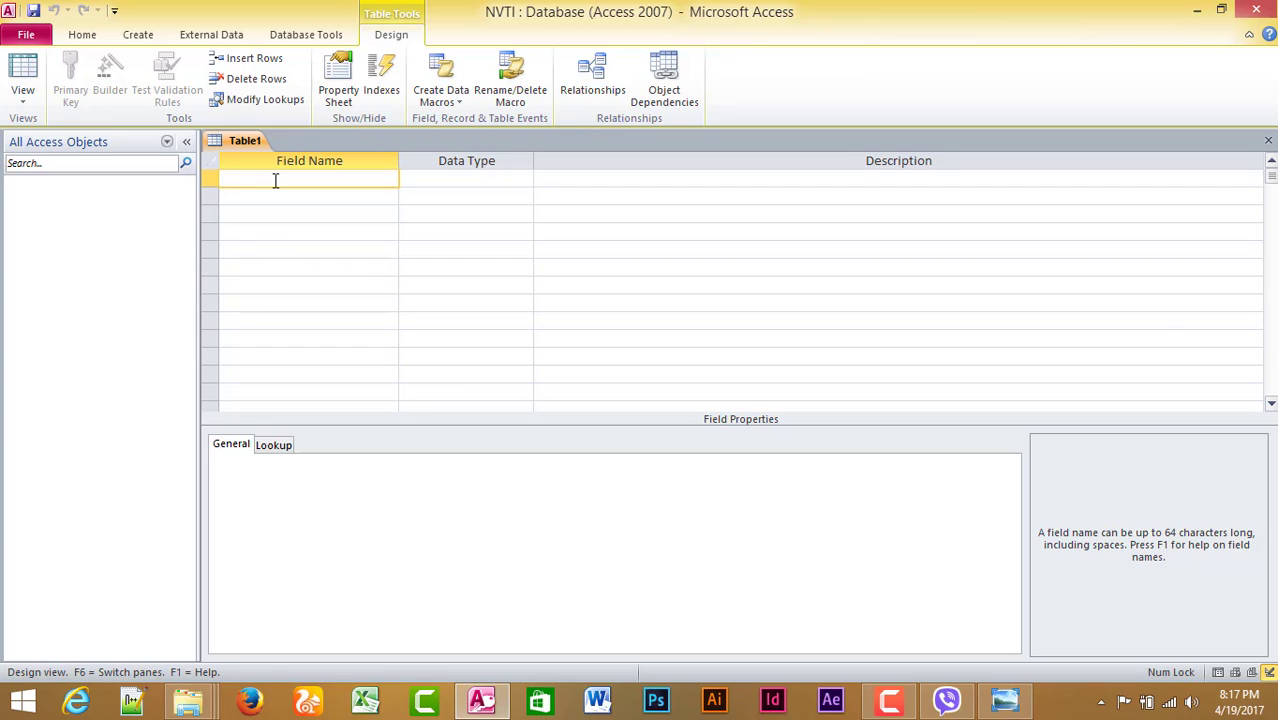
key(Tab)
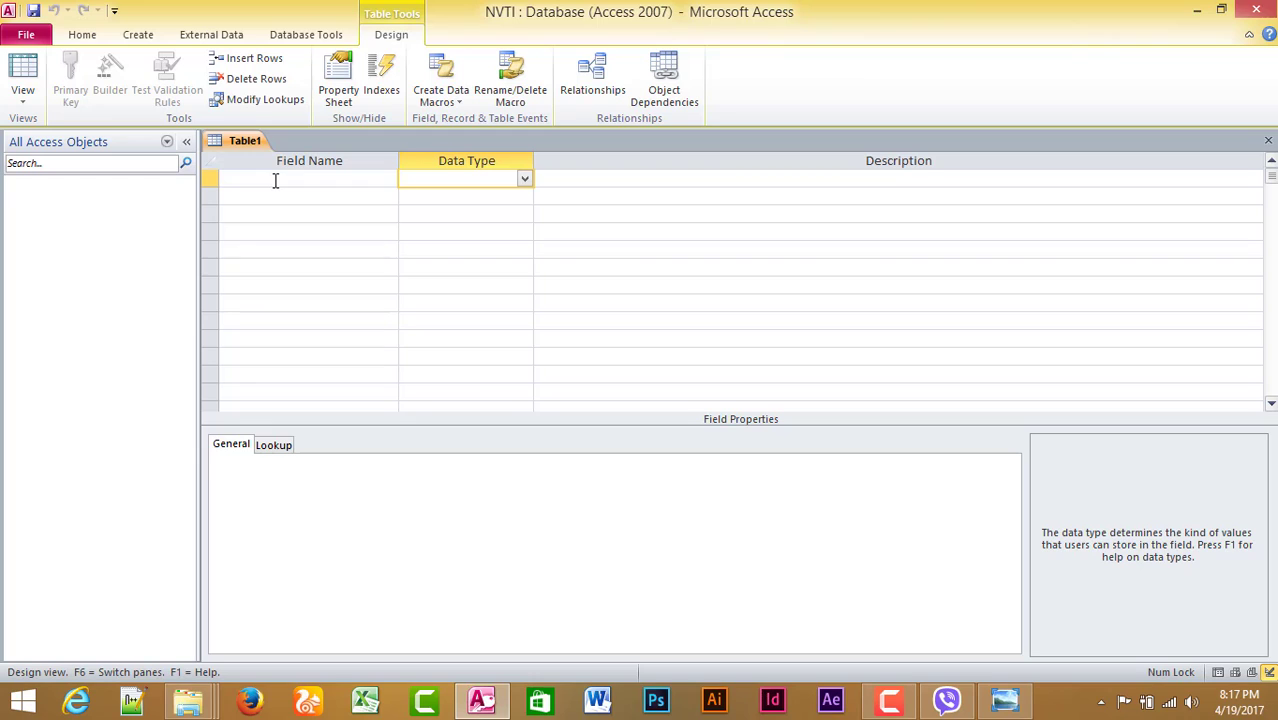
Step: Name the table's first field COURSE_NO and keep Text as its data type
click(274, 178)
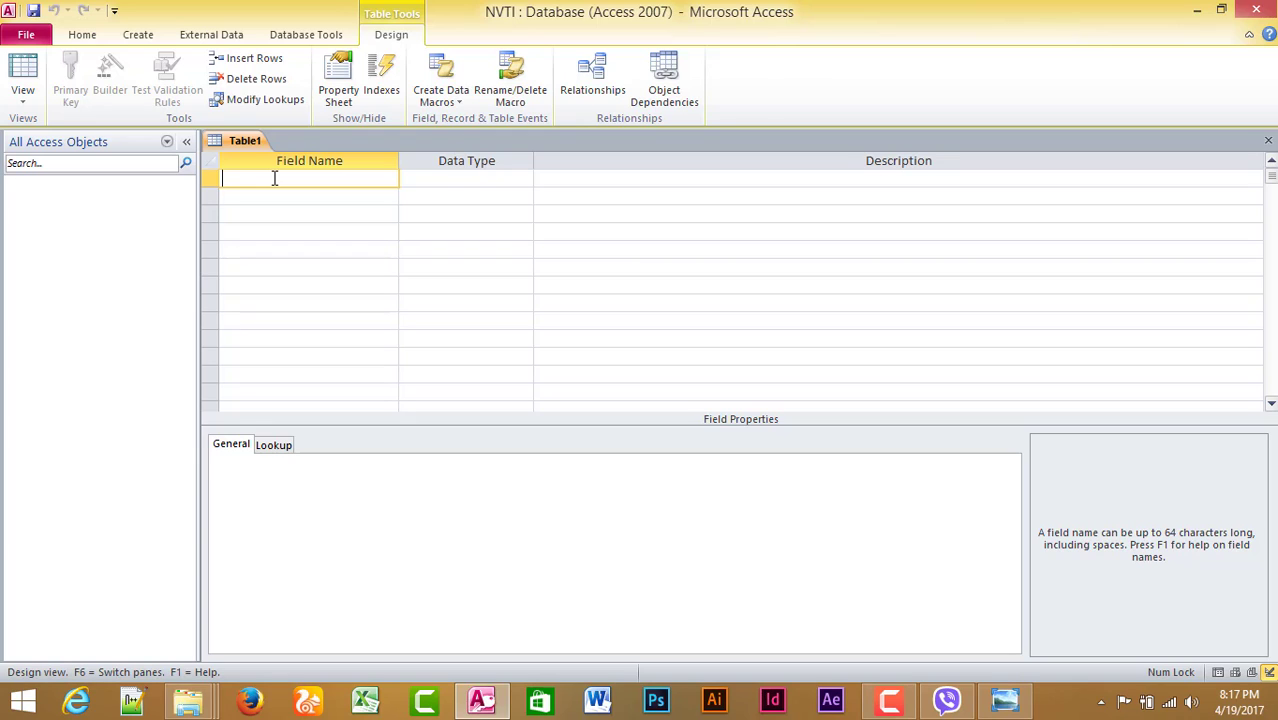
key(Caps_Lock)
text(COURSE_NO)
click(456, 180)
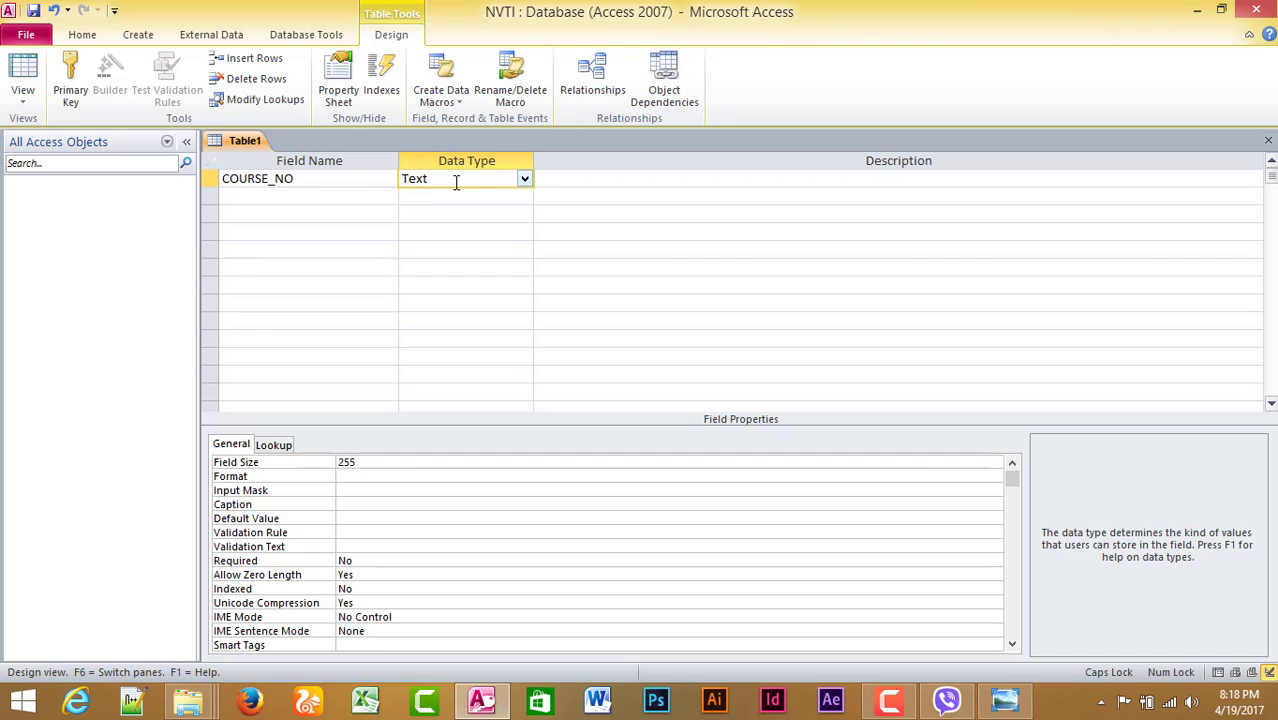
Step: Set the COURSE_NO field as the table's primary key
drag(314, 184, 186, 170)
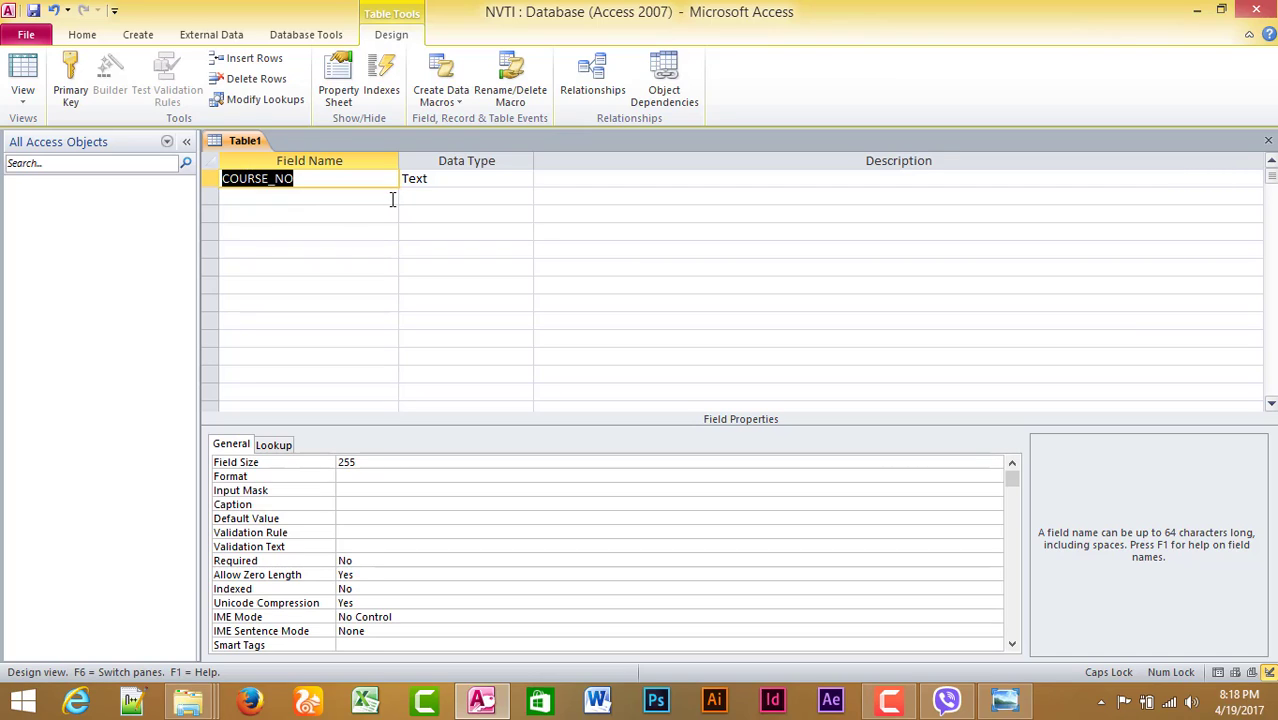
drag(314, 177, 214, 177)
drag(315, 178, 202, 179)
click(313, 178)
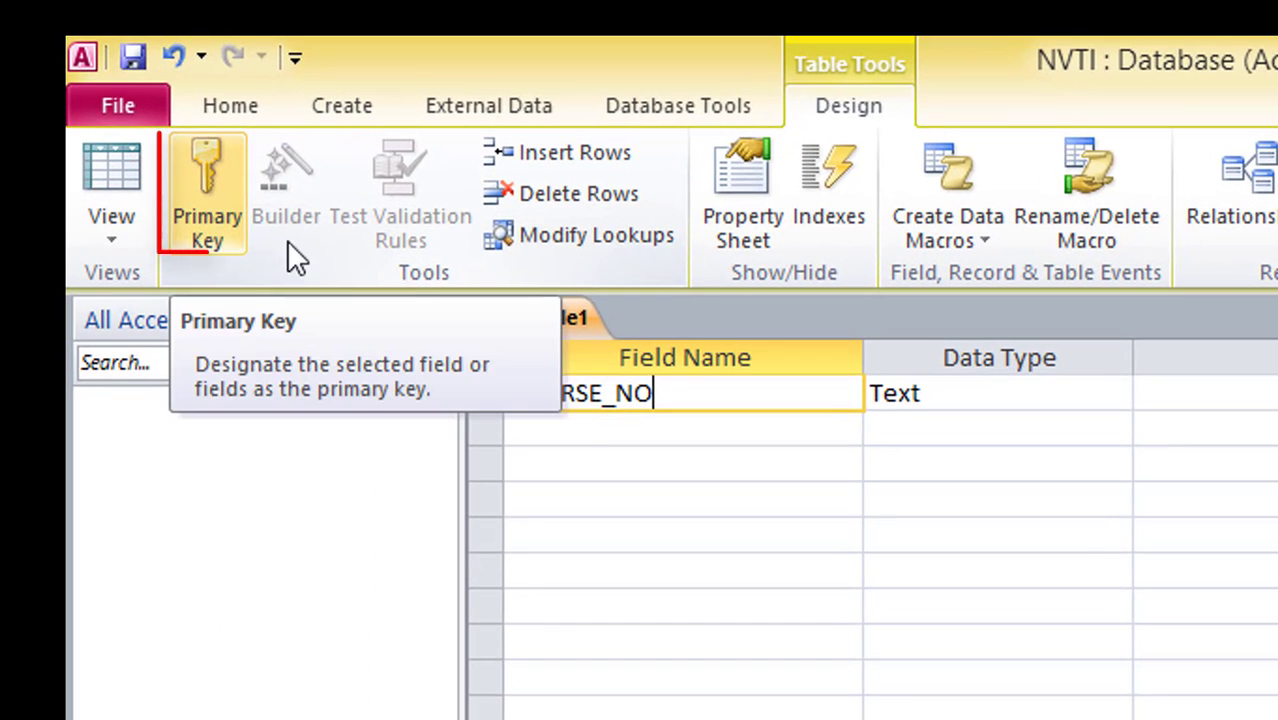
click(230, 232)
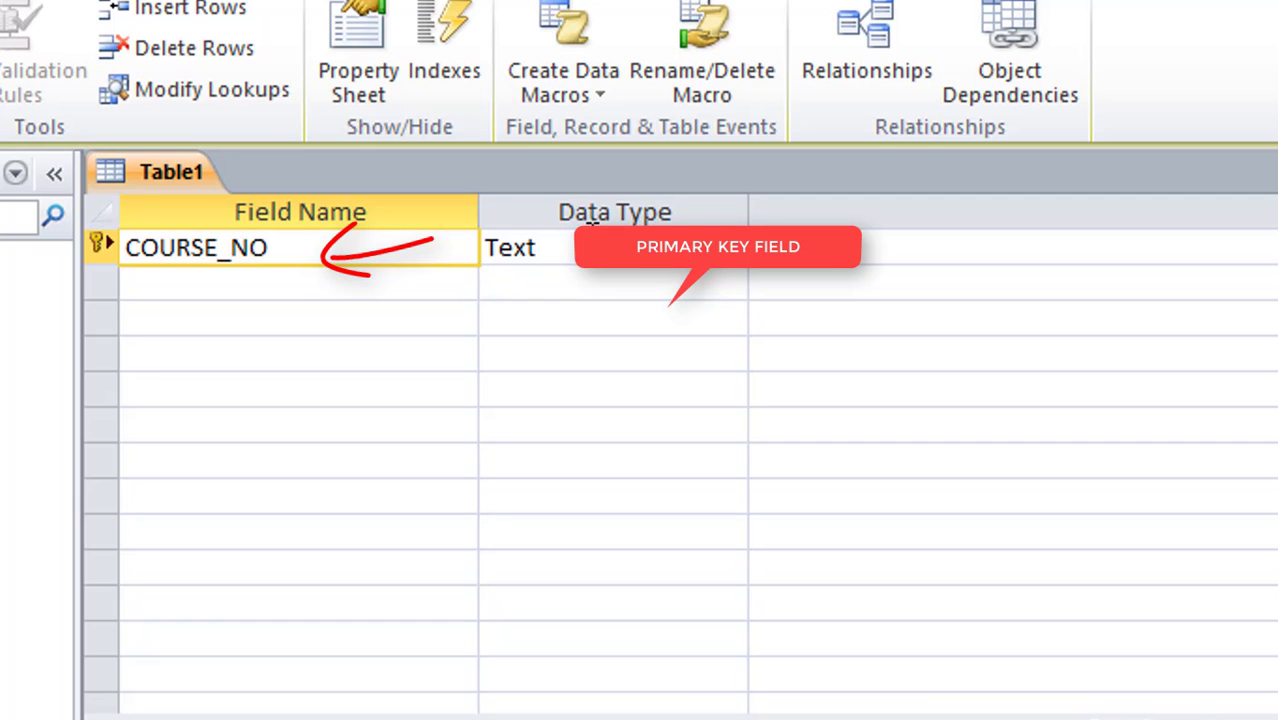
click(590, 232)
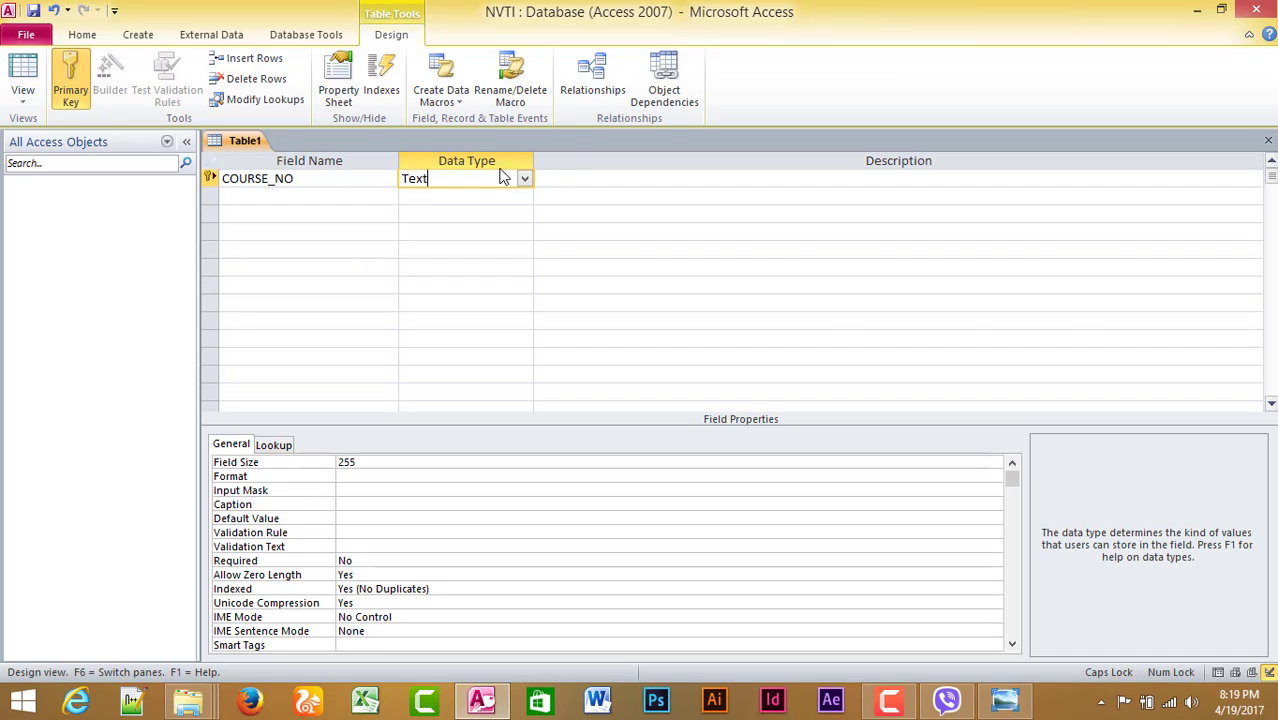
drag(430, 178, 359, 175)
drag(370, 461, 323, 462)
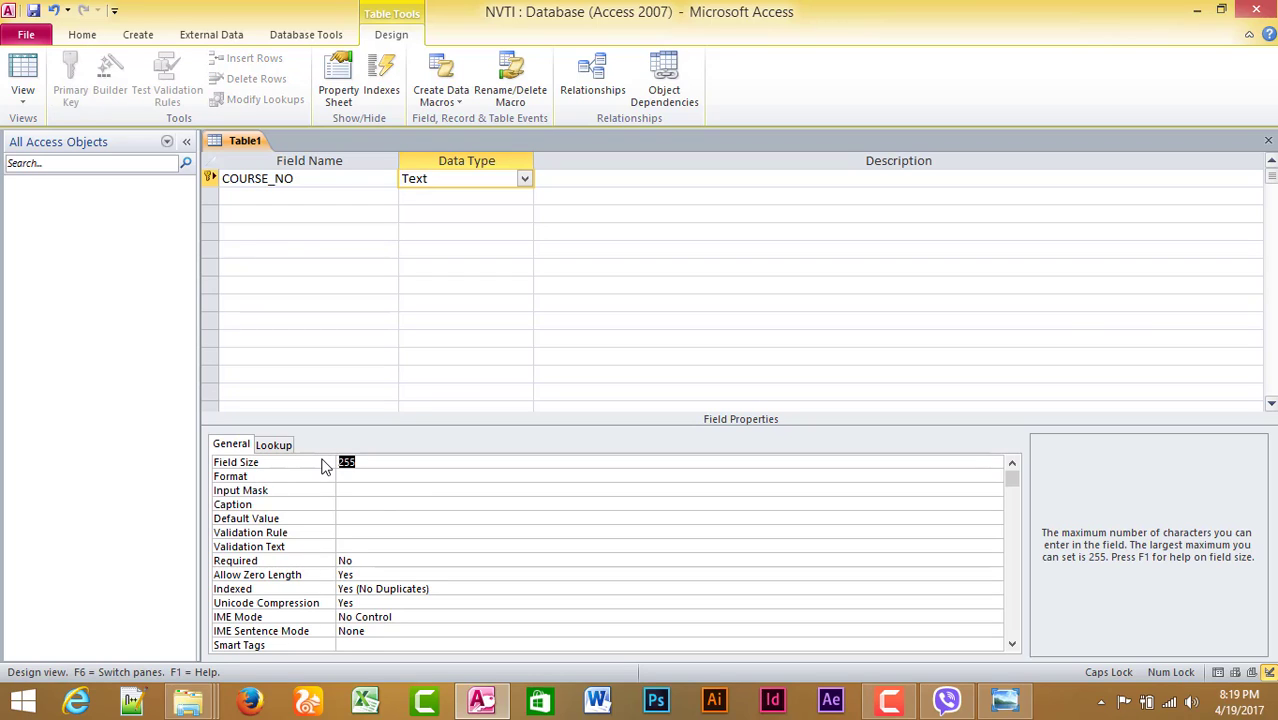
Step: Enter sample course codes C001 and C002 as descriptions in the first two field rows
click(630, 176)
text(C001)
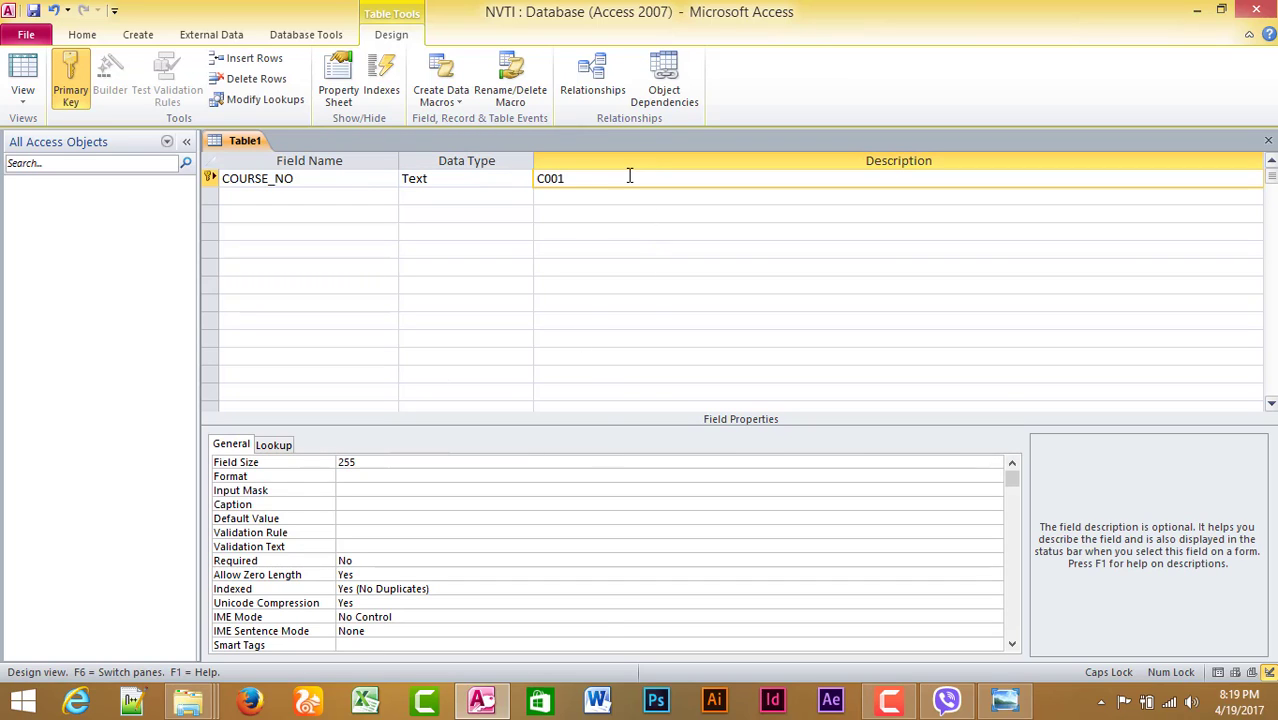
key(Return)
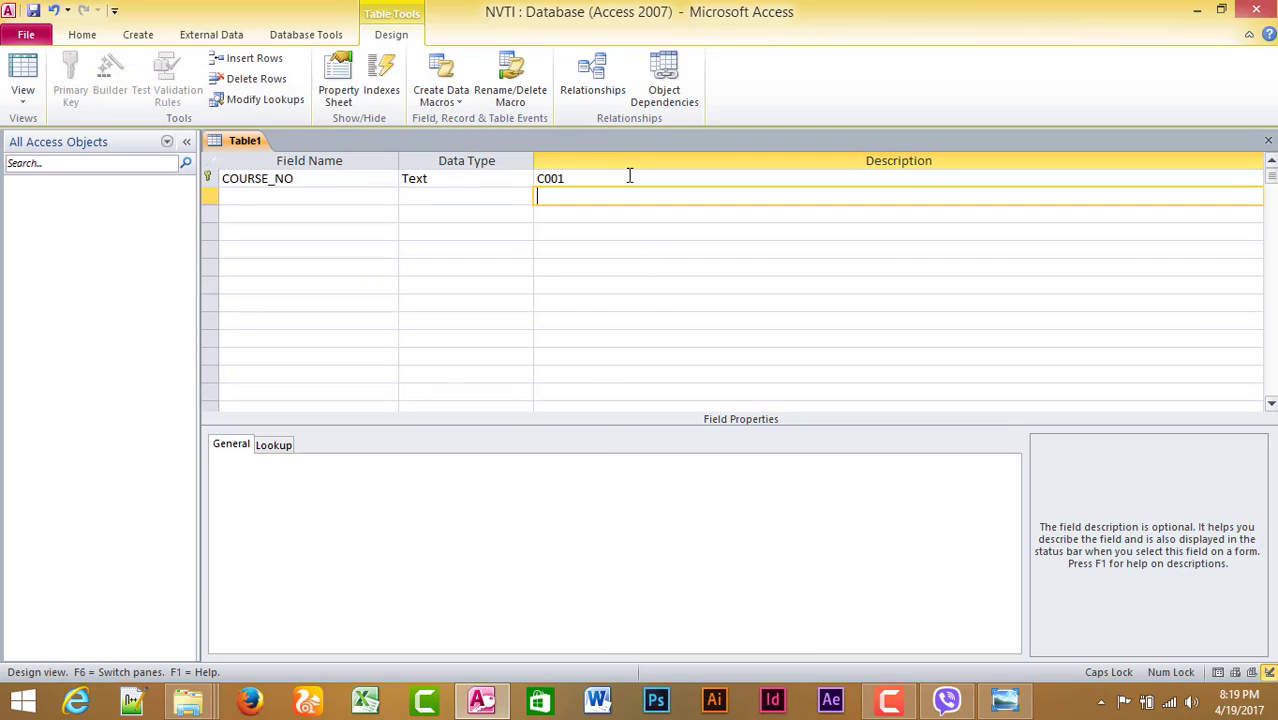
text(C002)
drag(579, 180, 518, 177)
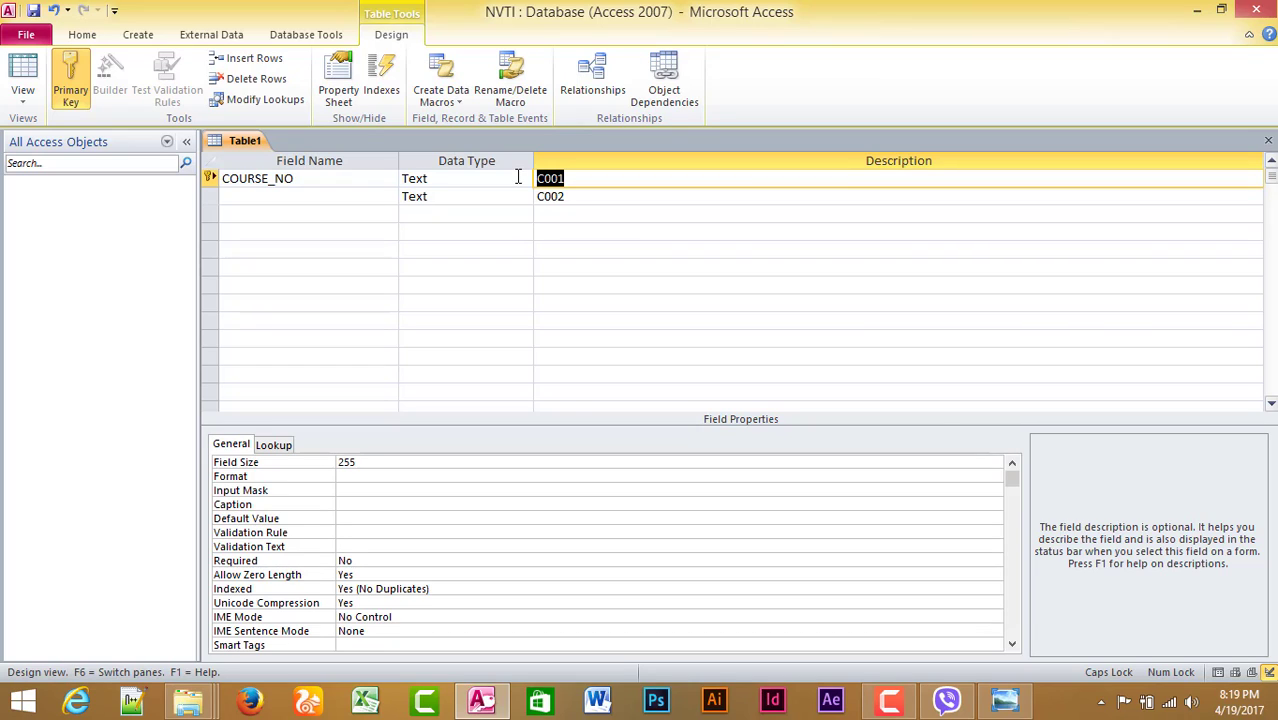
Step: Set the field size of COURSE_NO to 4 characters
click(568, 186)
click(367, 465)
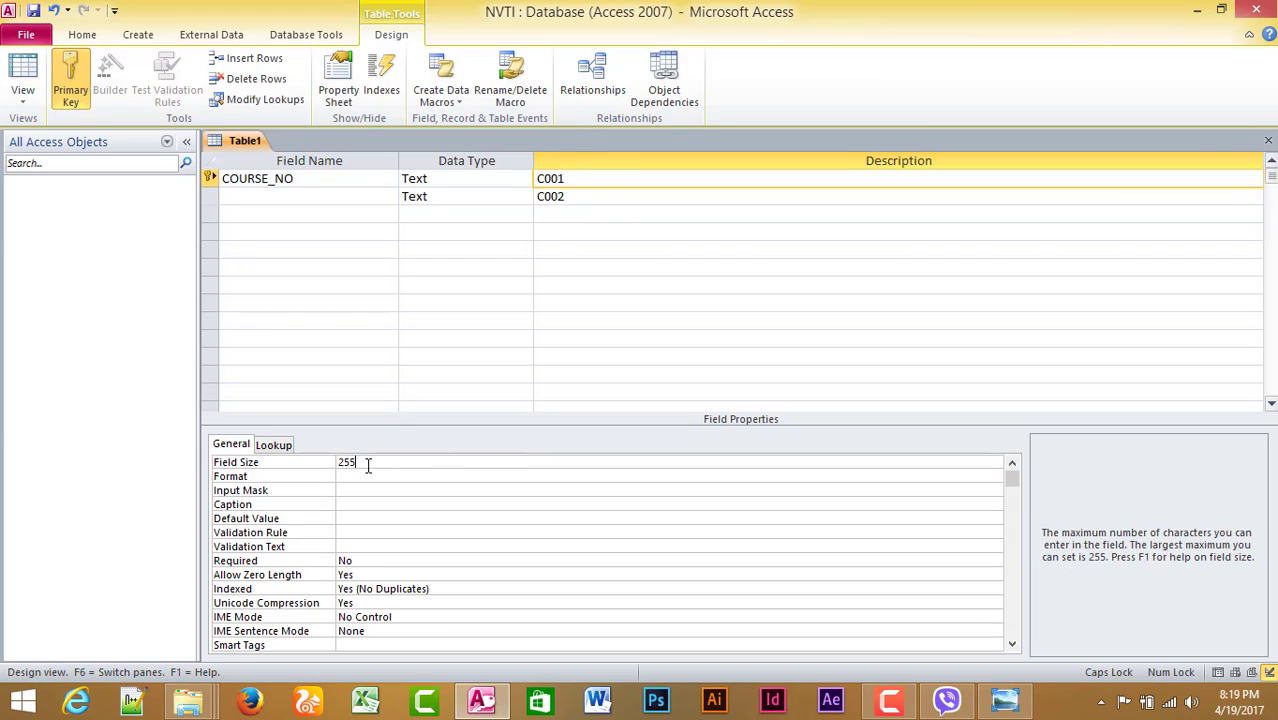
drag(367, 465, 289, 463)
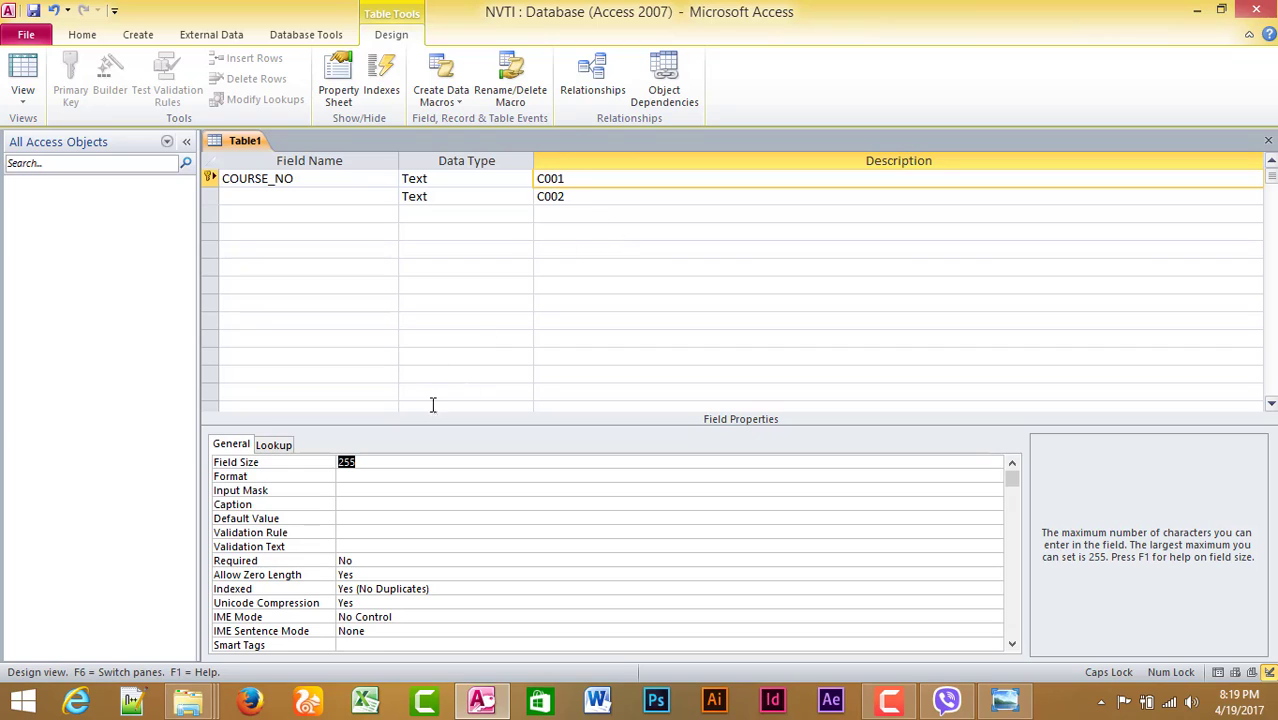
click(540, 178)
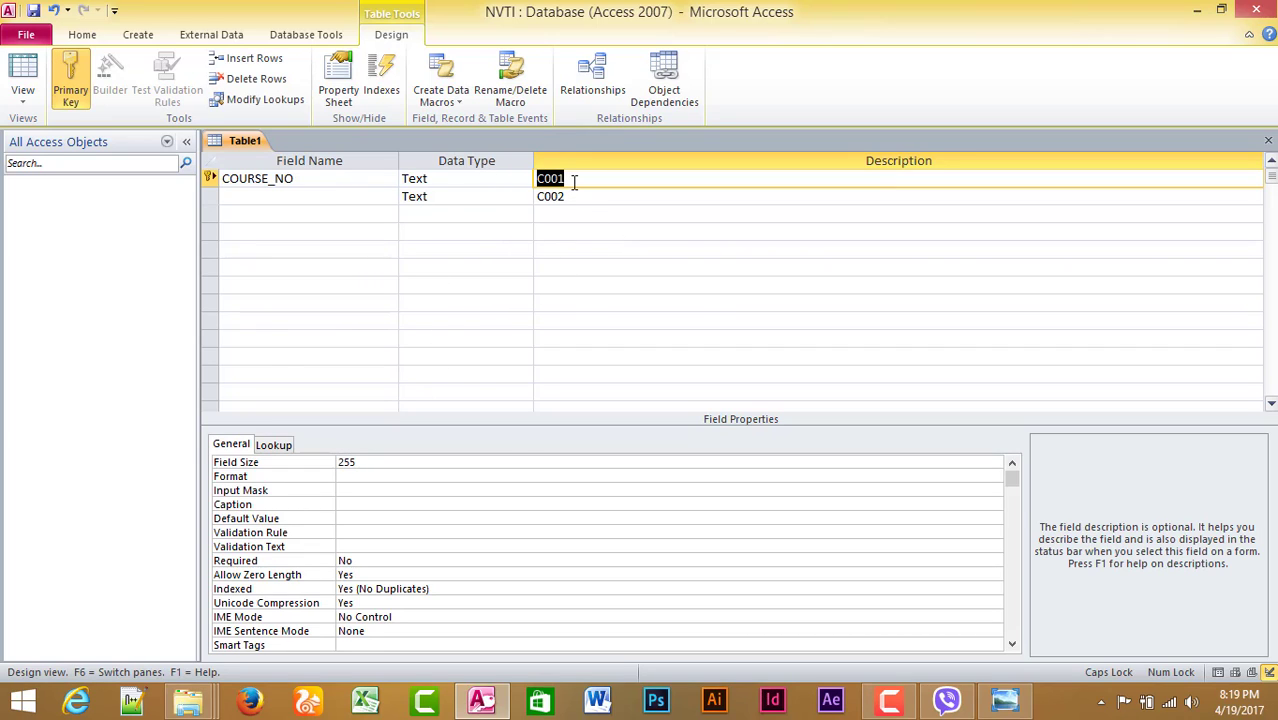
click(380, 462)
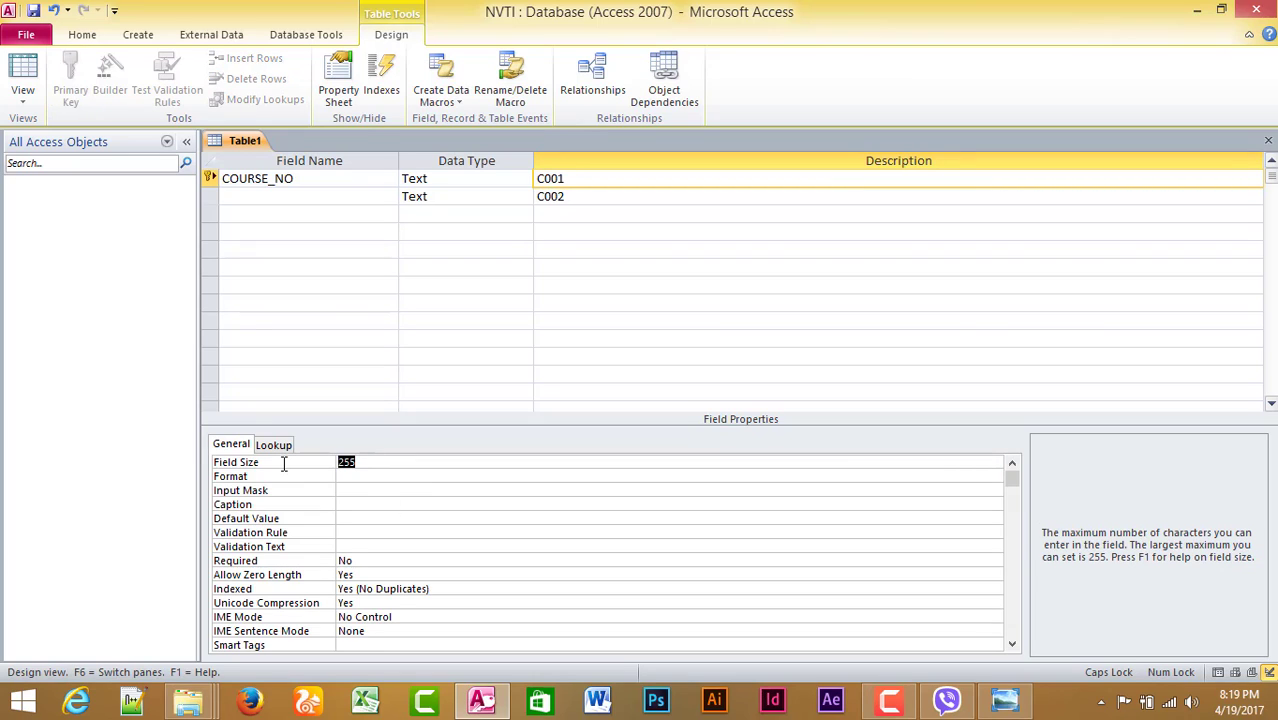
text(4)
Step: Delete the sample course codes from the descriptions of the first two field rows
click(583, 178)
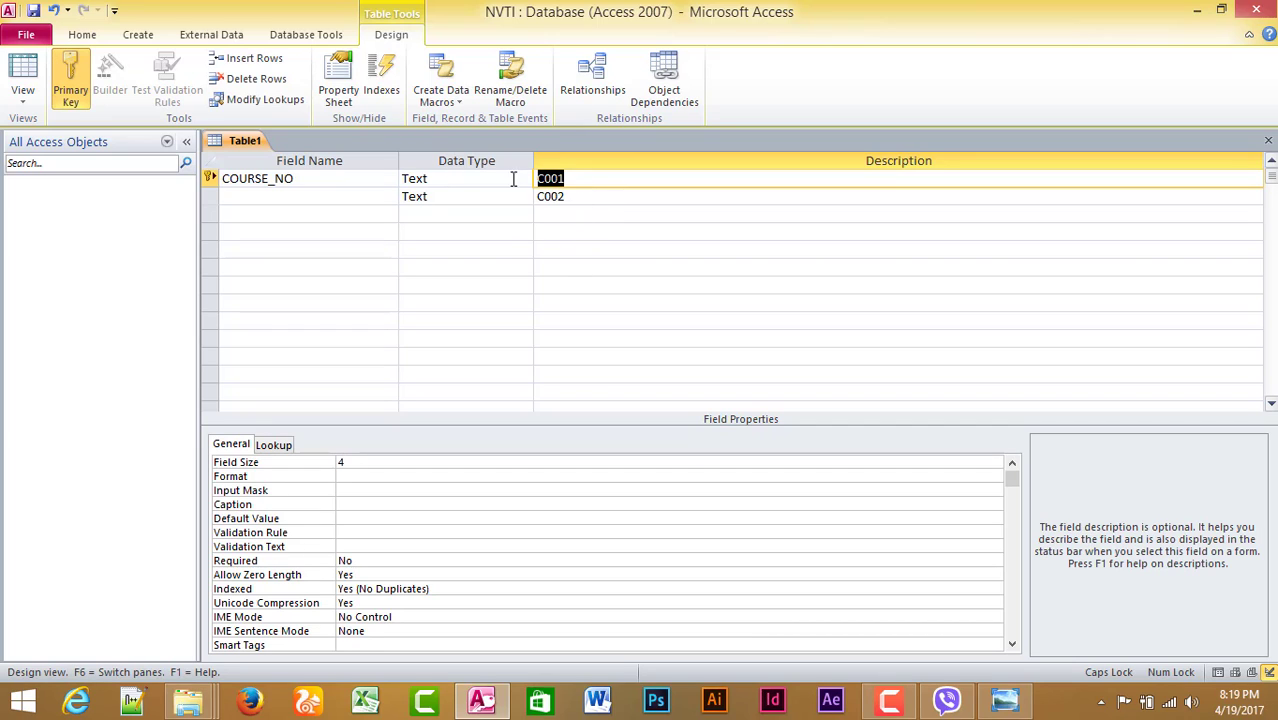
key(Delete)
key(Down)
key(Delete)
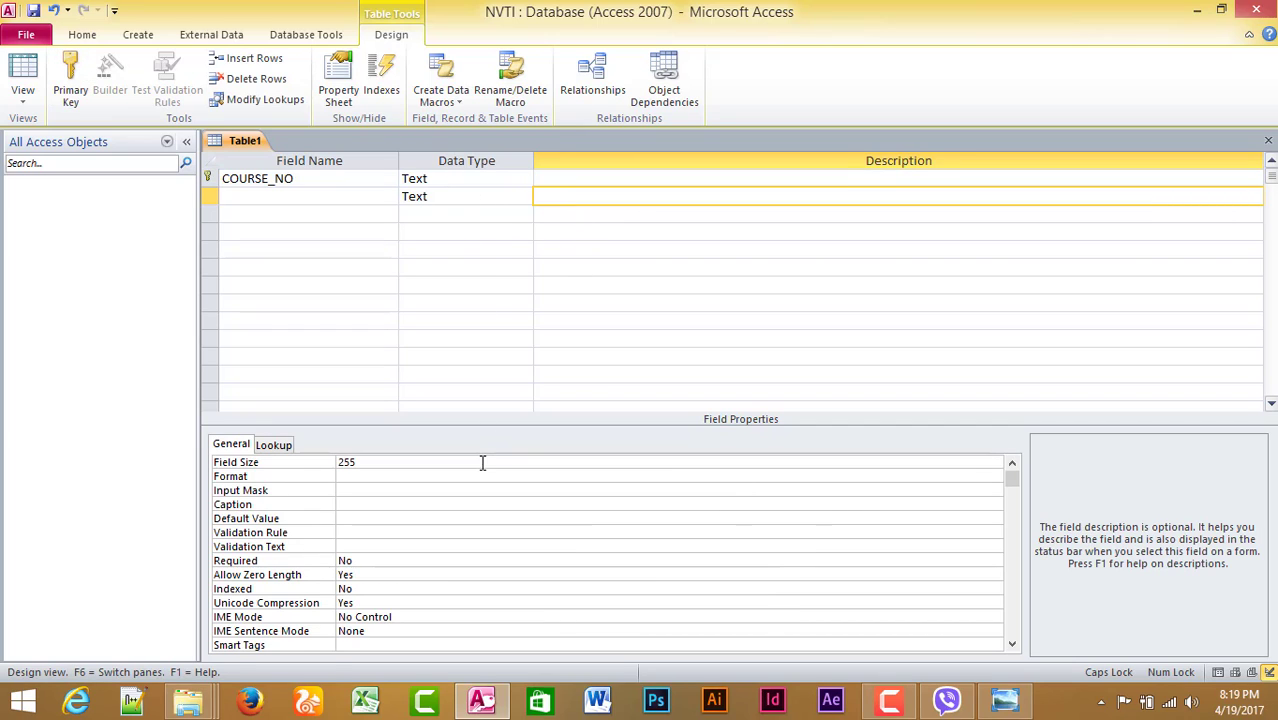
click(454, 179)
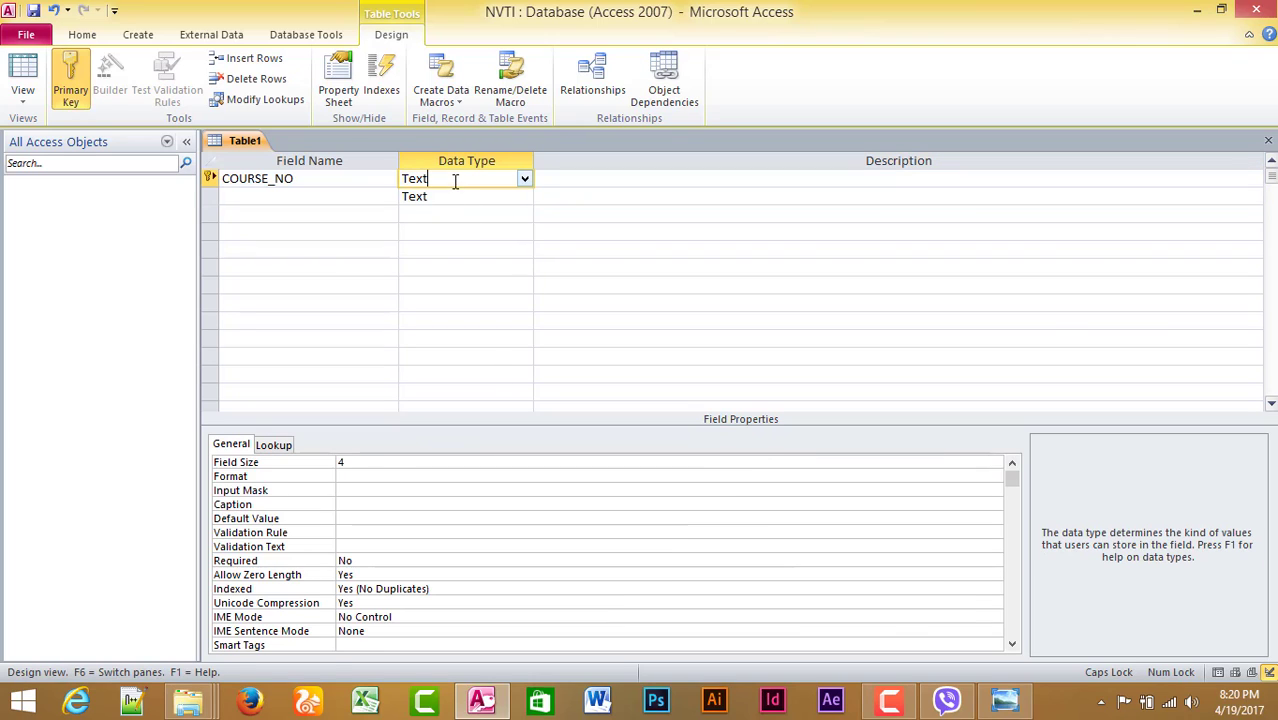
click(454, 196)
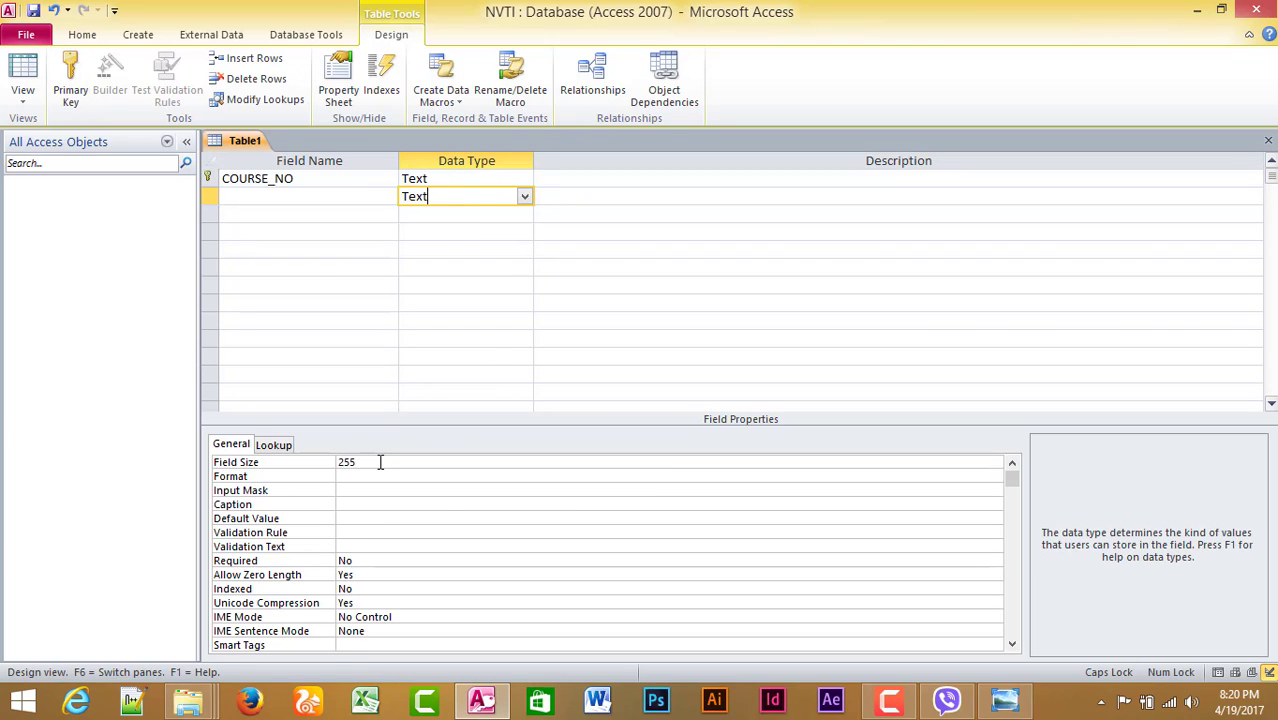
click(334, 462)
double_click(334, 462)
click(480, 180)
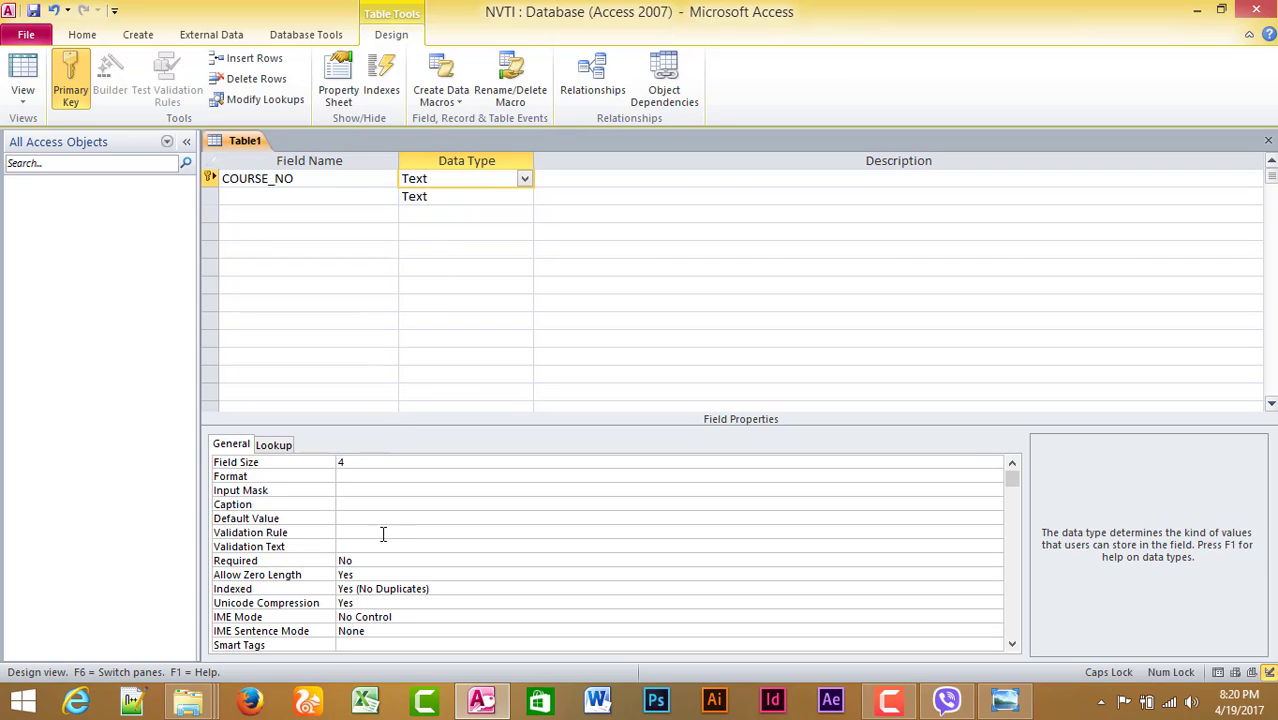
Step: Enter the five-character sample code C0001 as the COURSE_NO description, and clear it again
click(611, 183)
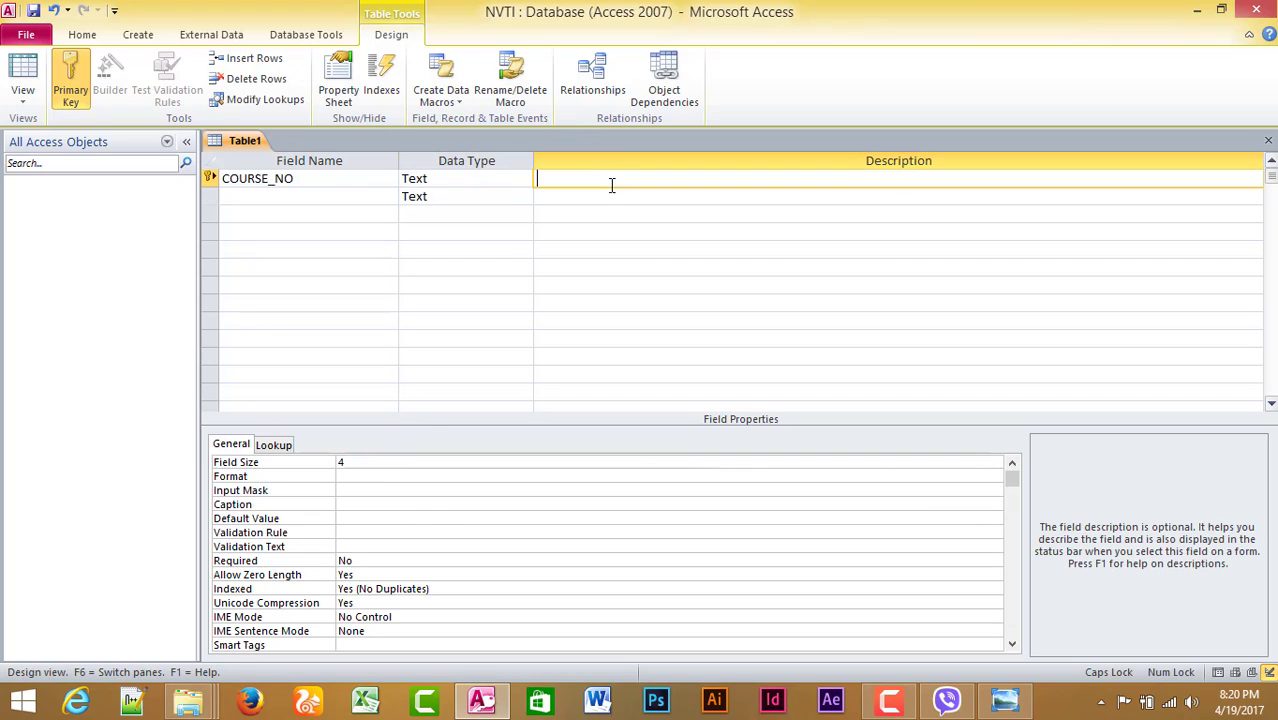
text(C0001)
key(Return)
drag(584, 178, 503, 180)
click(537, 178)
click(602, 180)
key(Delete)
Step: Name the table's second field C_NAME, keeping its Text data type
click(284, 196)
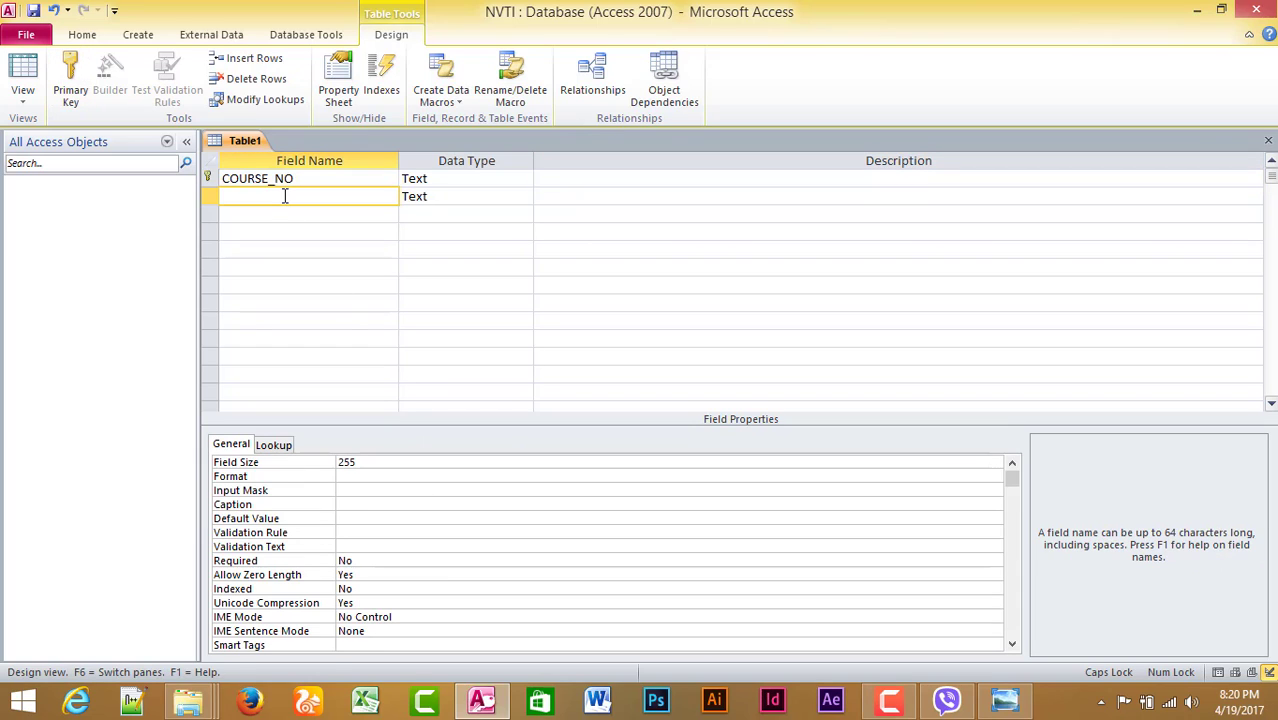
click(472, 178)
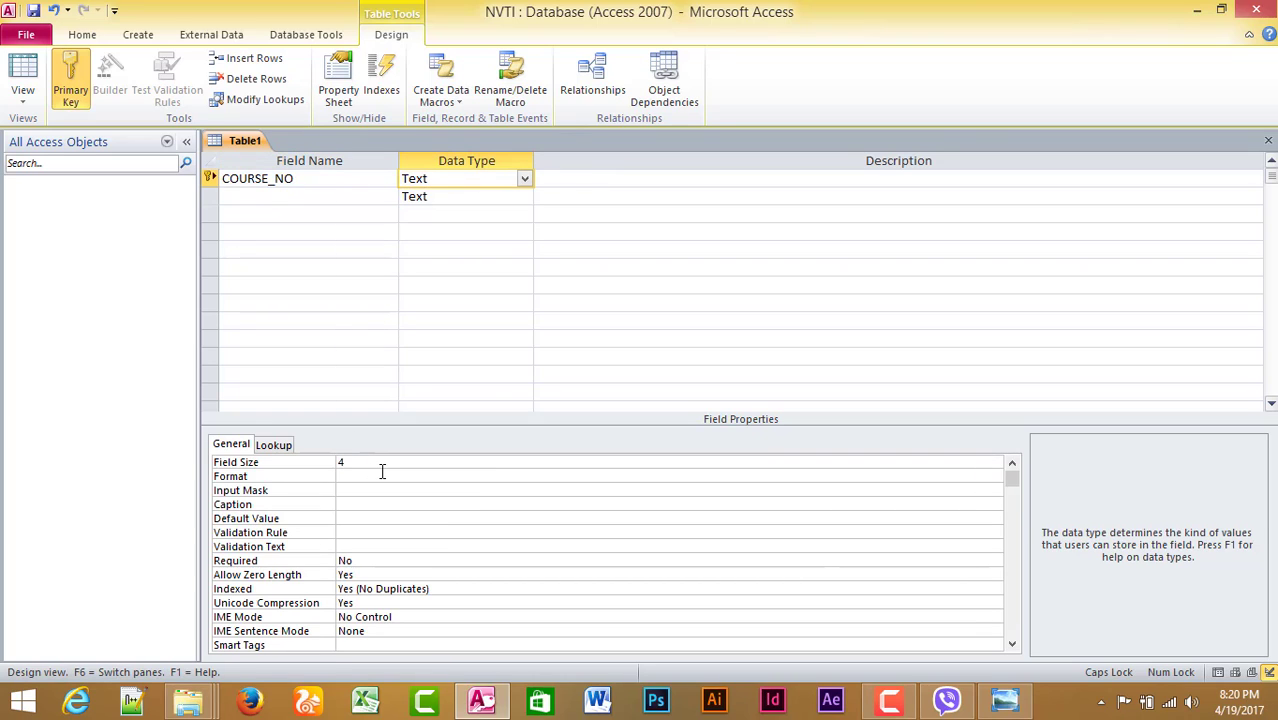
click(253, 197)
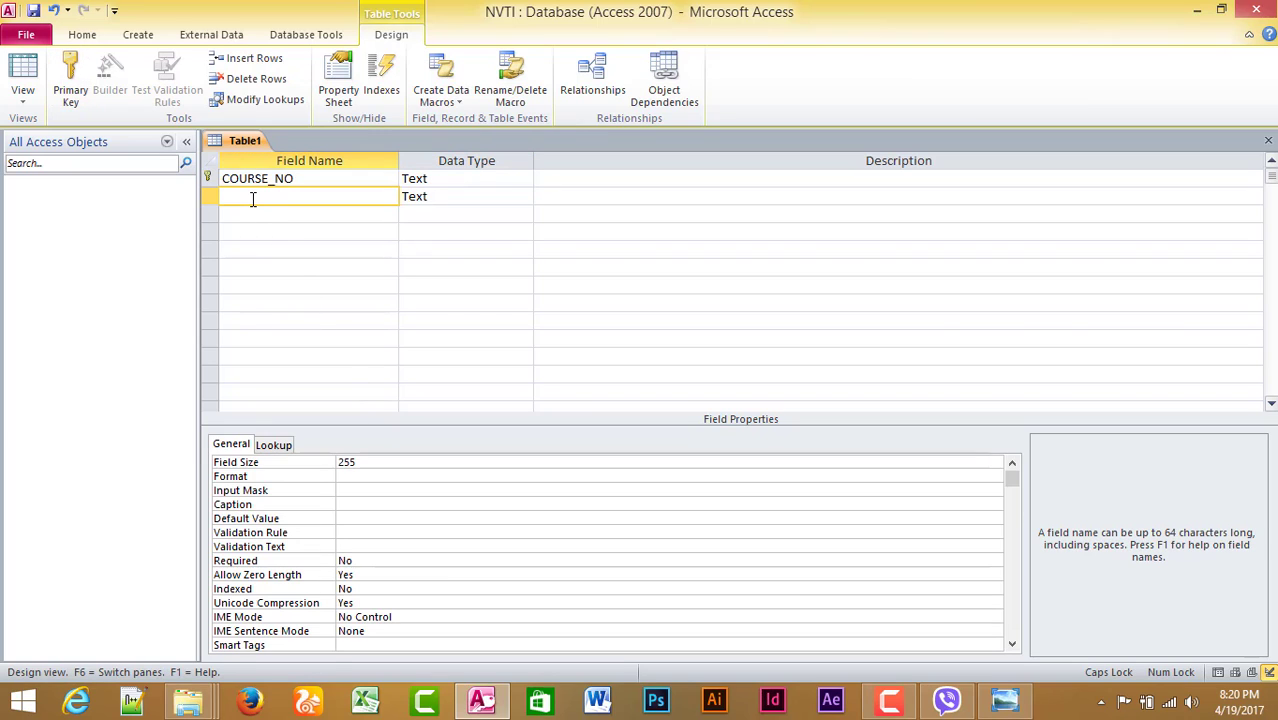
text(C_NAME)
click(489, 200)
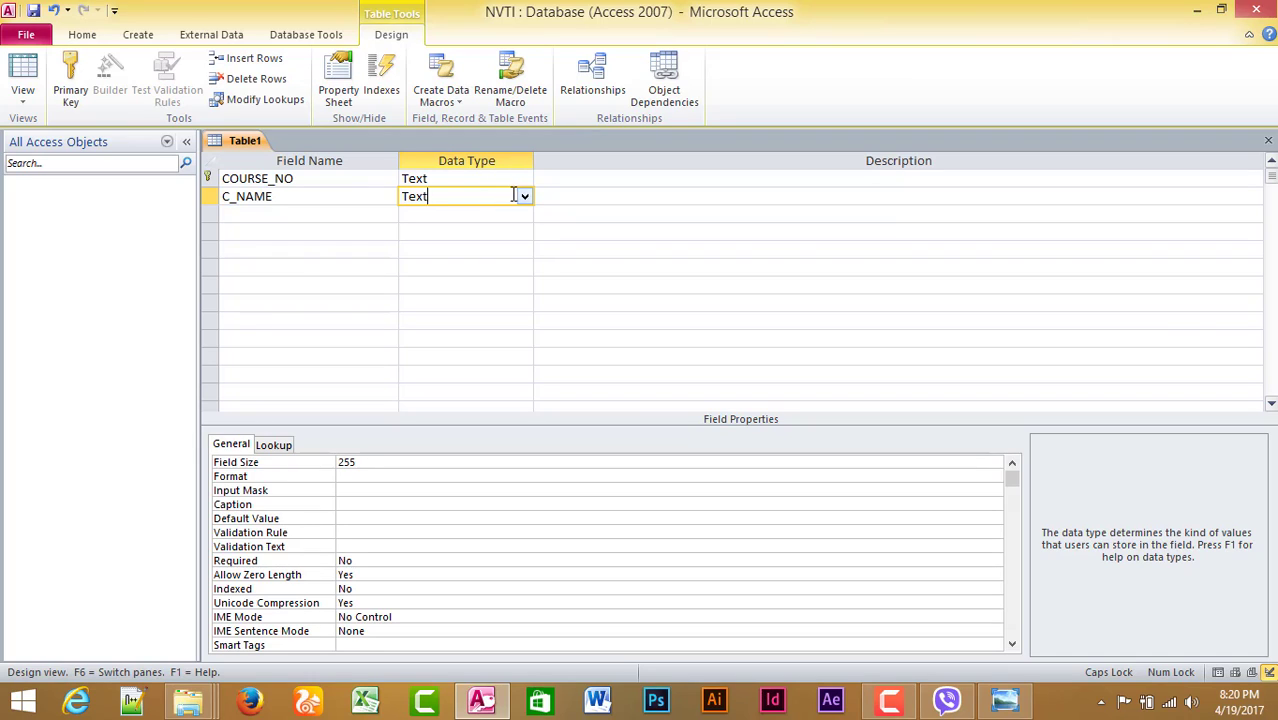
Step: Examine the data types available for the C_NAME field, from Text through Lookup Wizard
click(214, 200)
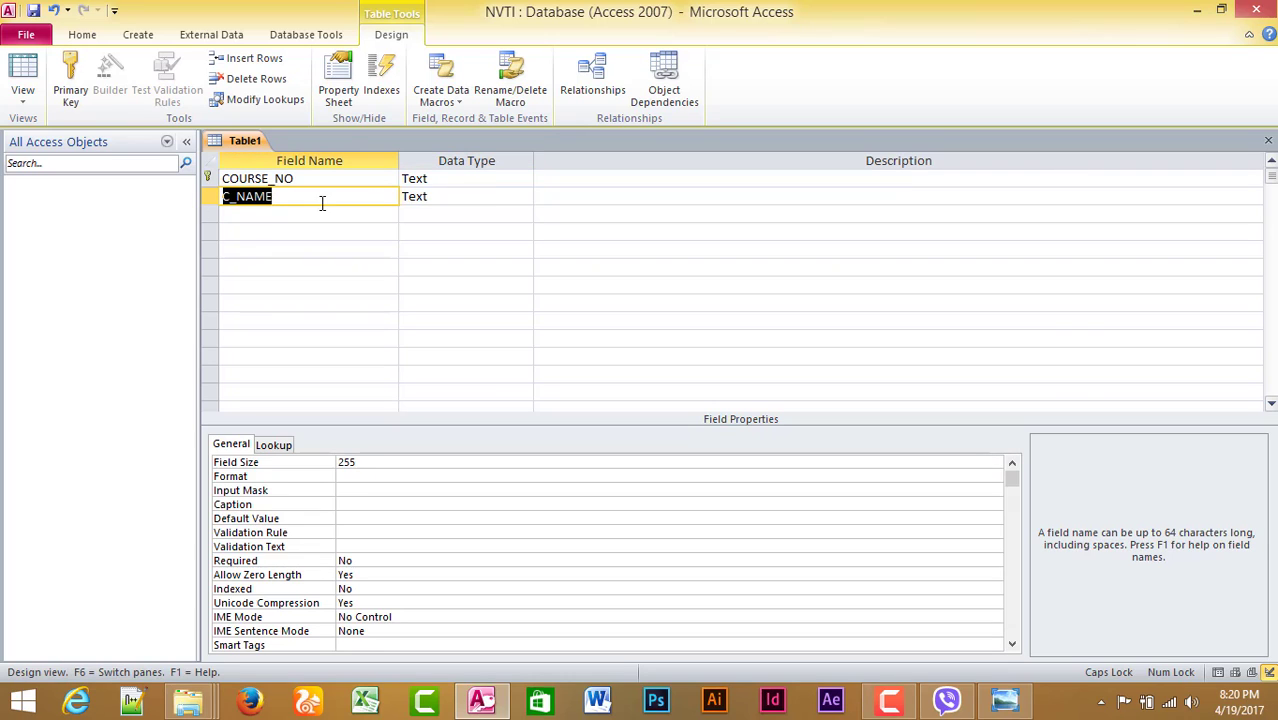
click(496, 196)
click(522, 197)
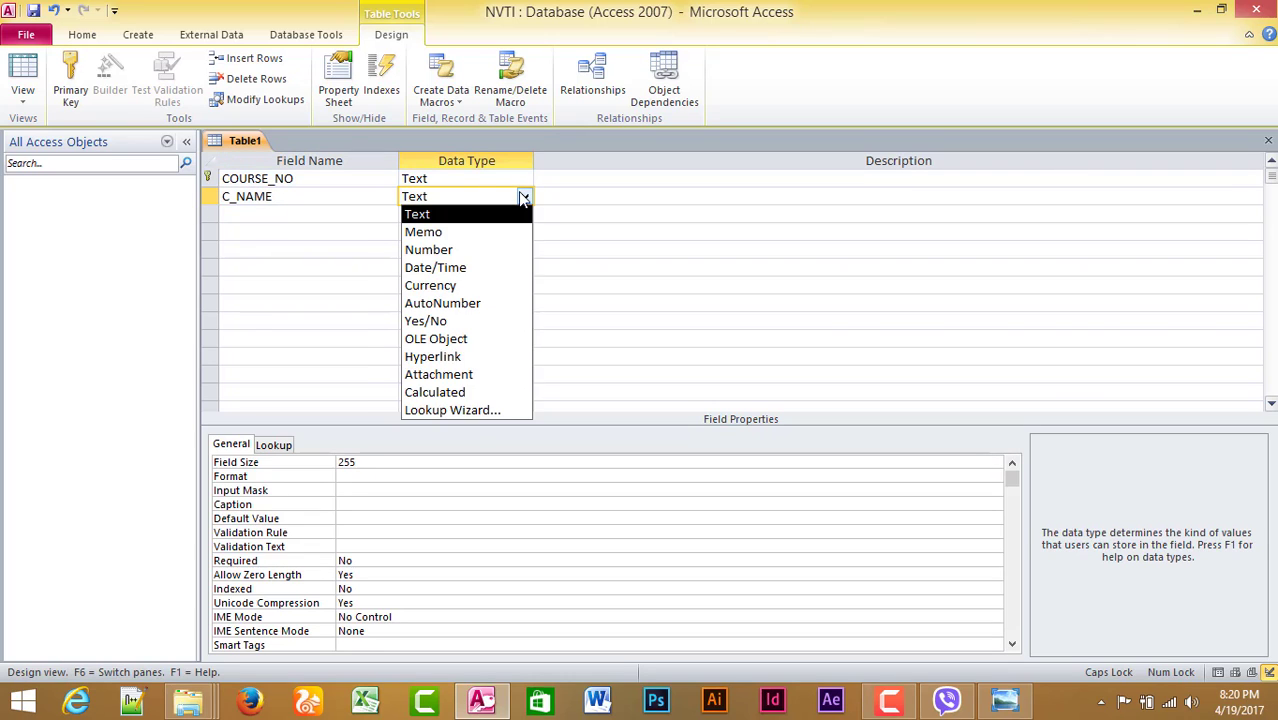
click(521, 195)
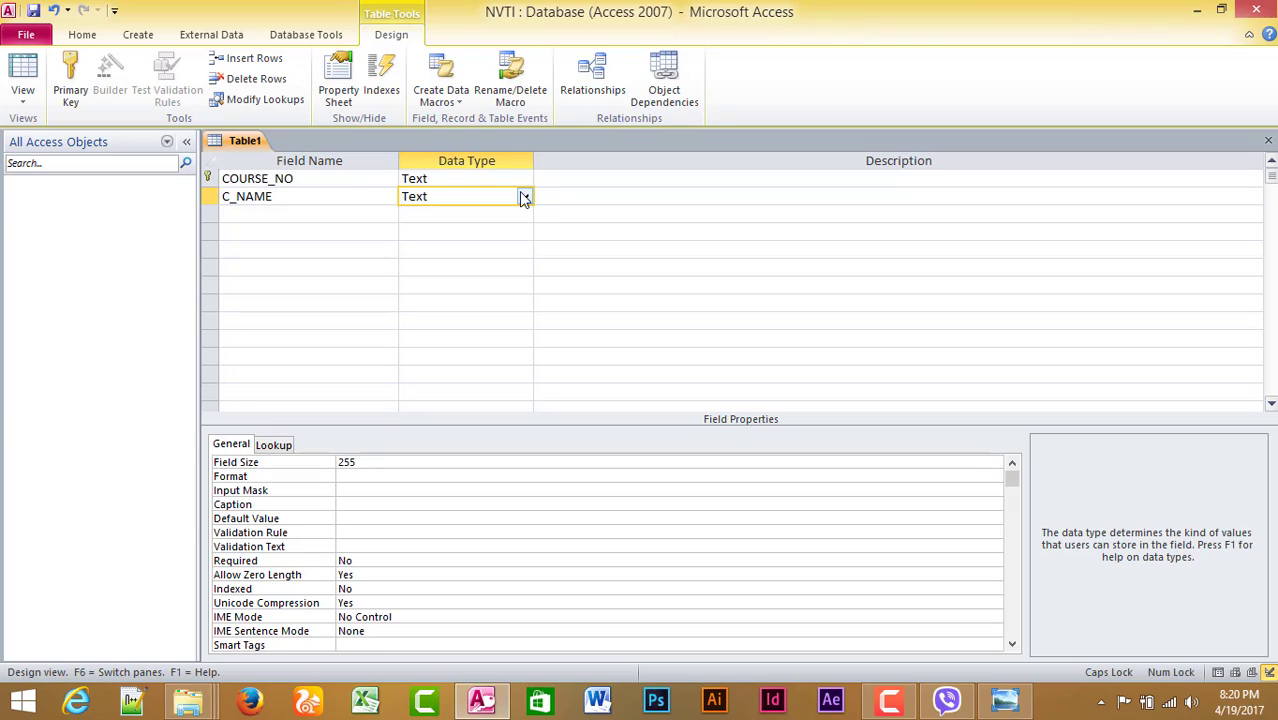
click(522, 197)
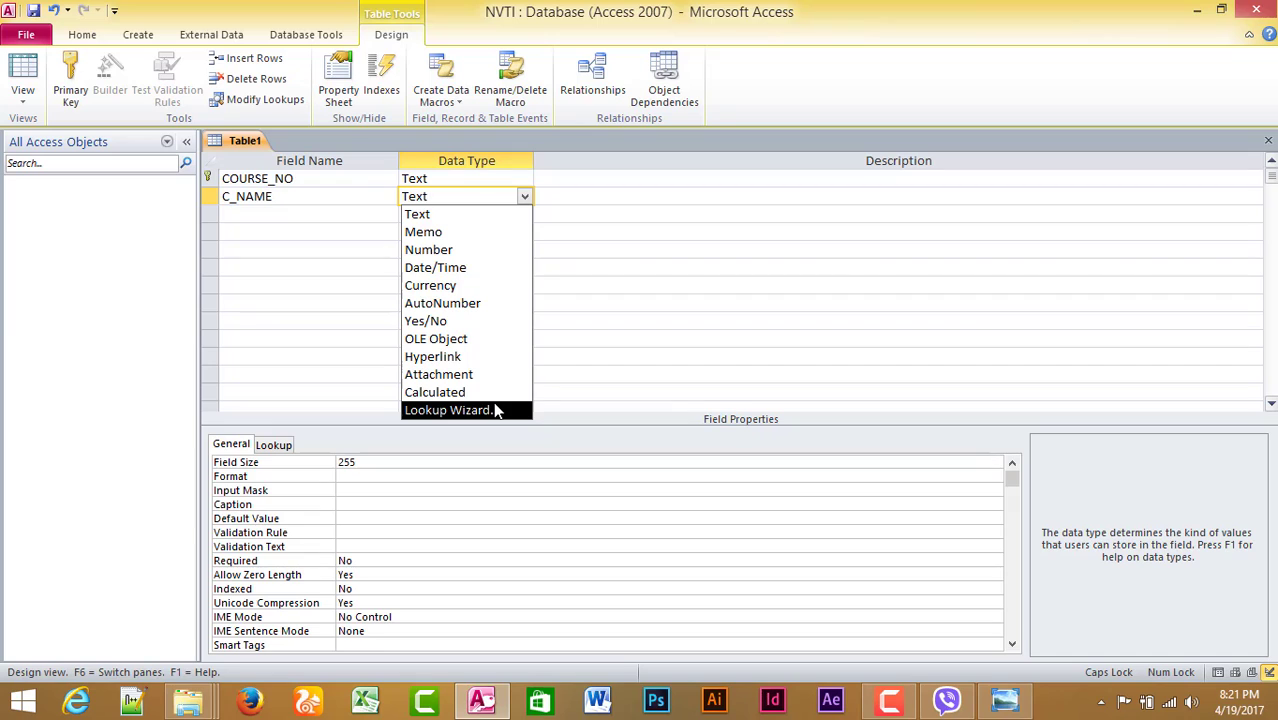
click(523, 199)
click(524, 199)
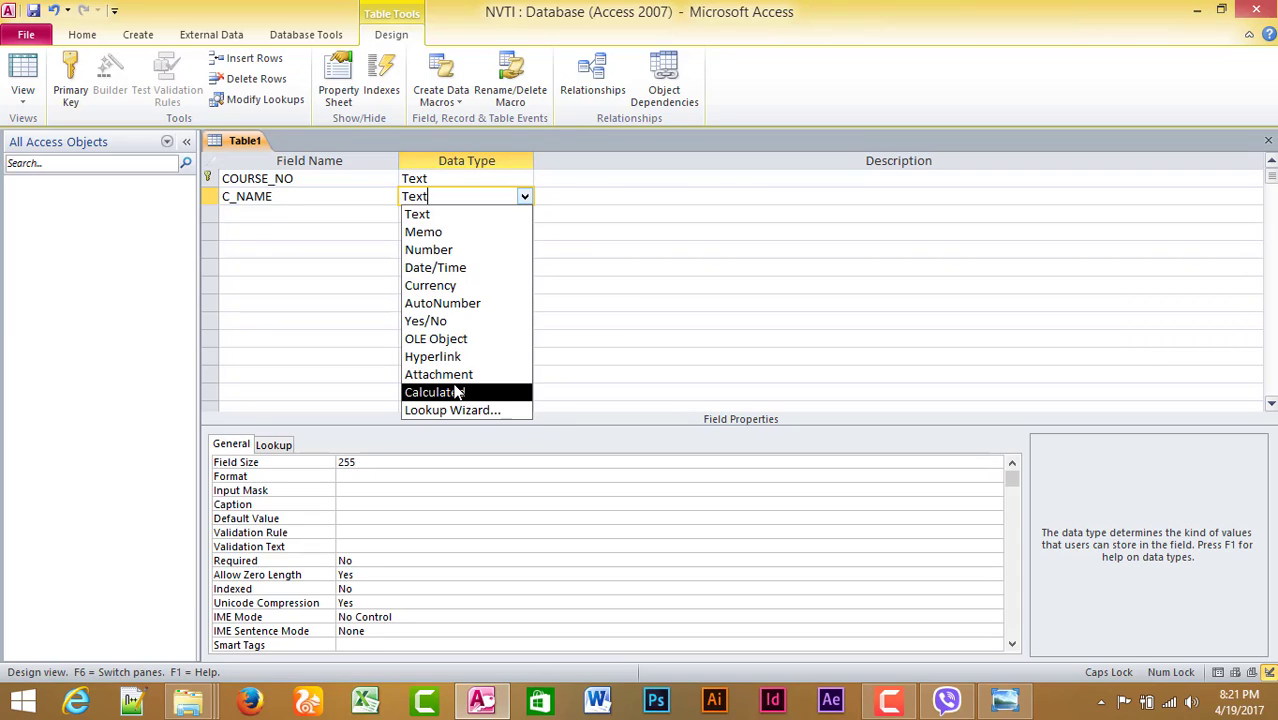
click(525, 197)
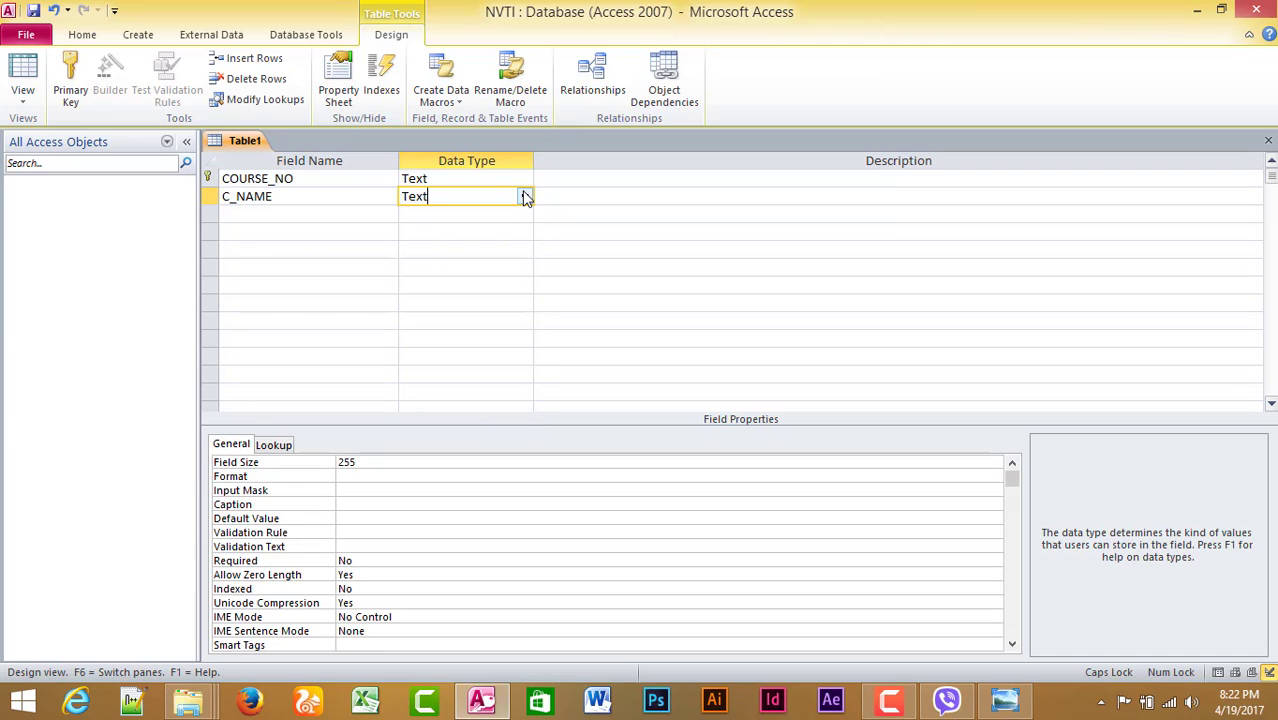
click(525, 197)
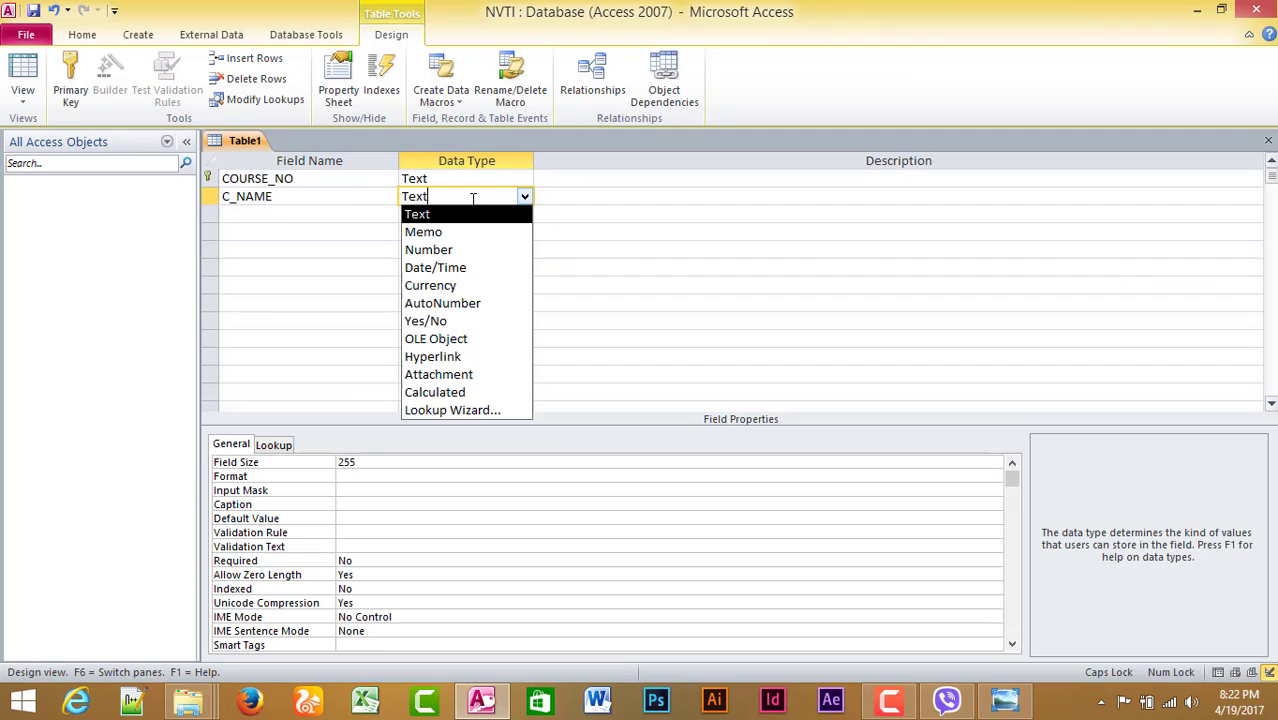
click(526, 197)
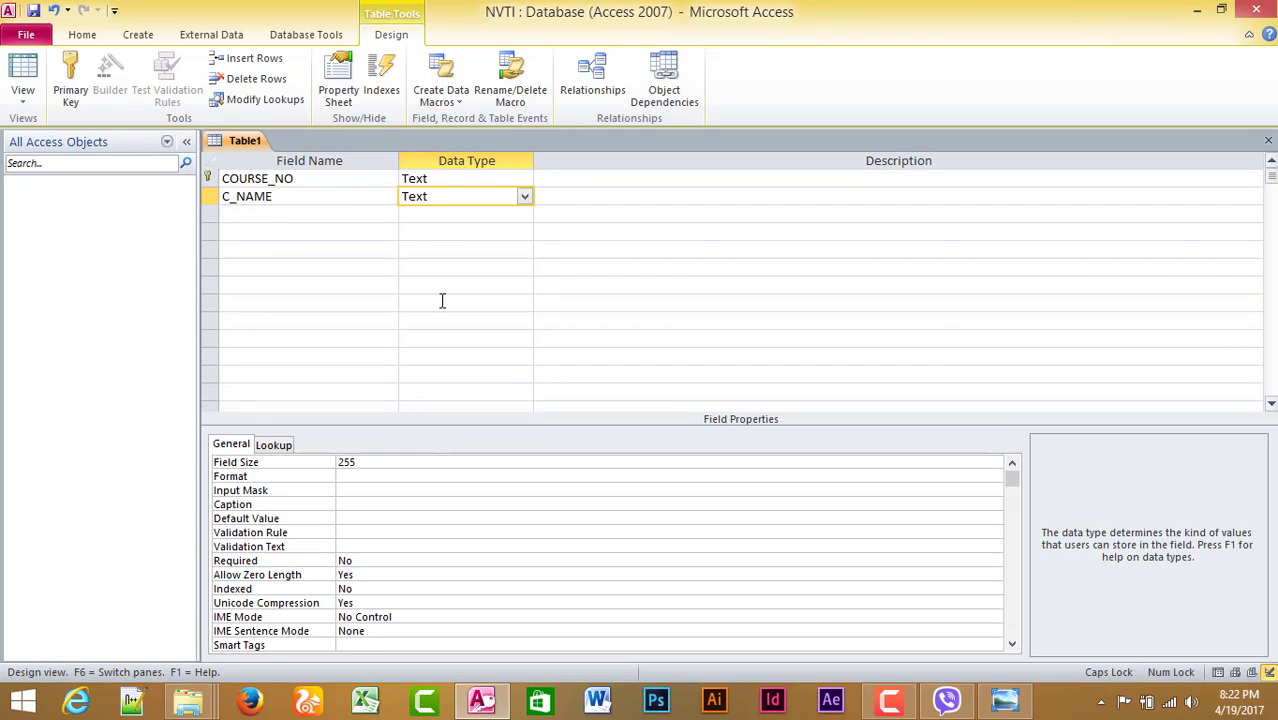
Step: Set the field size of C_NAME to 20 characters
click(272, 197)
drag(272, 197, 165, 177)
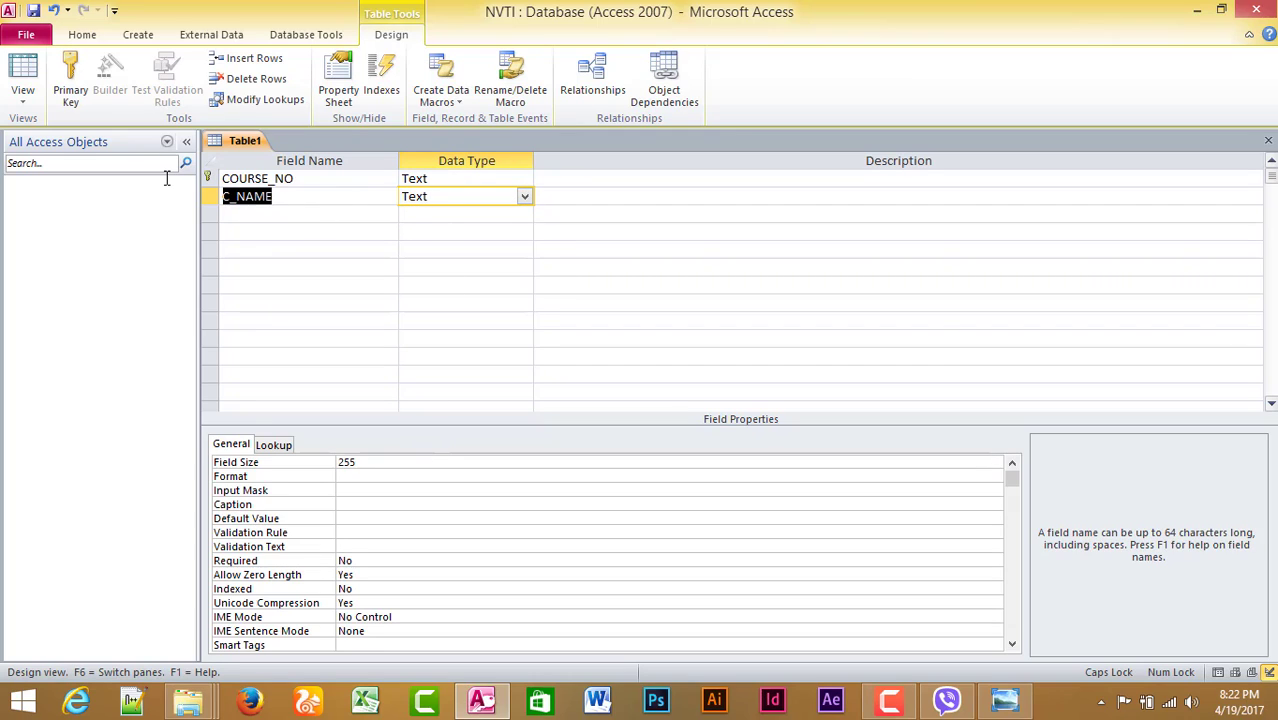
click(383, 461)
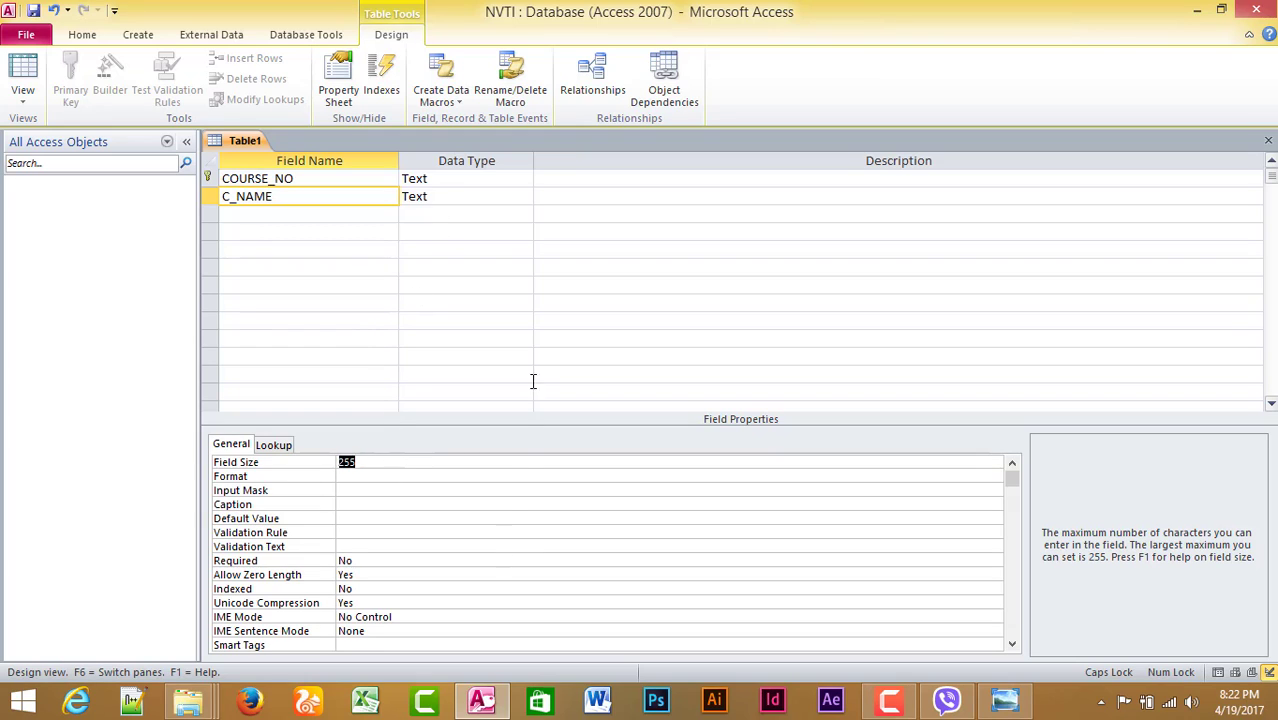
click(475, 203)
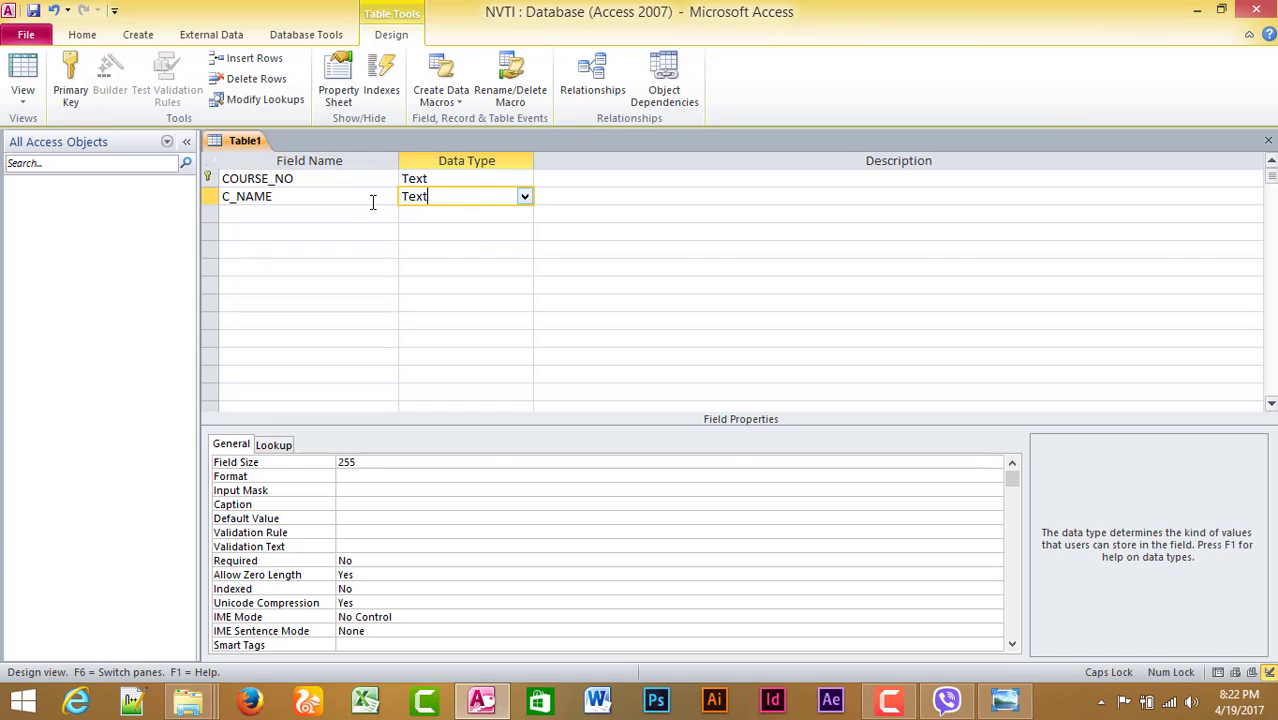
click(365, 463)
text(20)
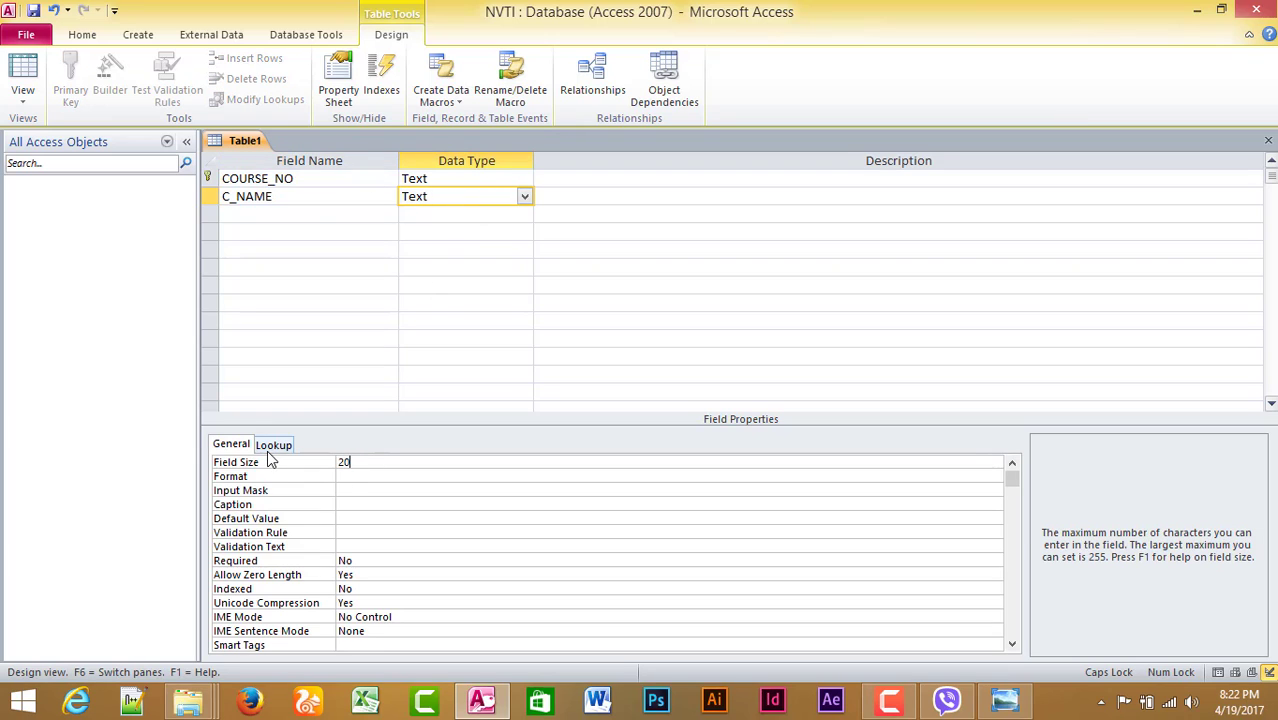
Step: Add a third field named C_FEES with the Currency data type
click(285, 212)
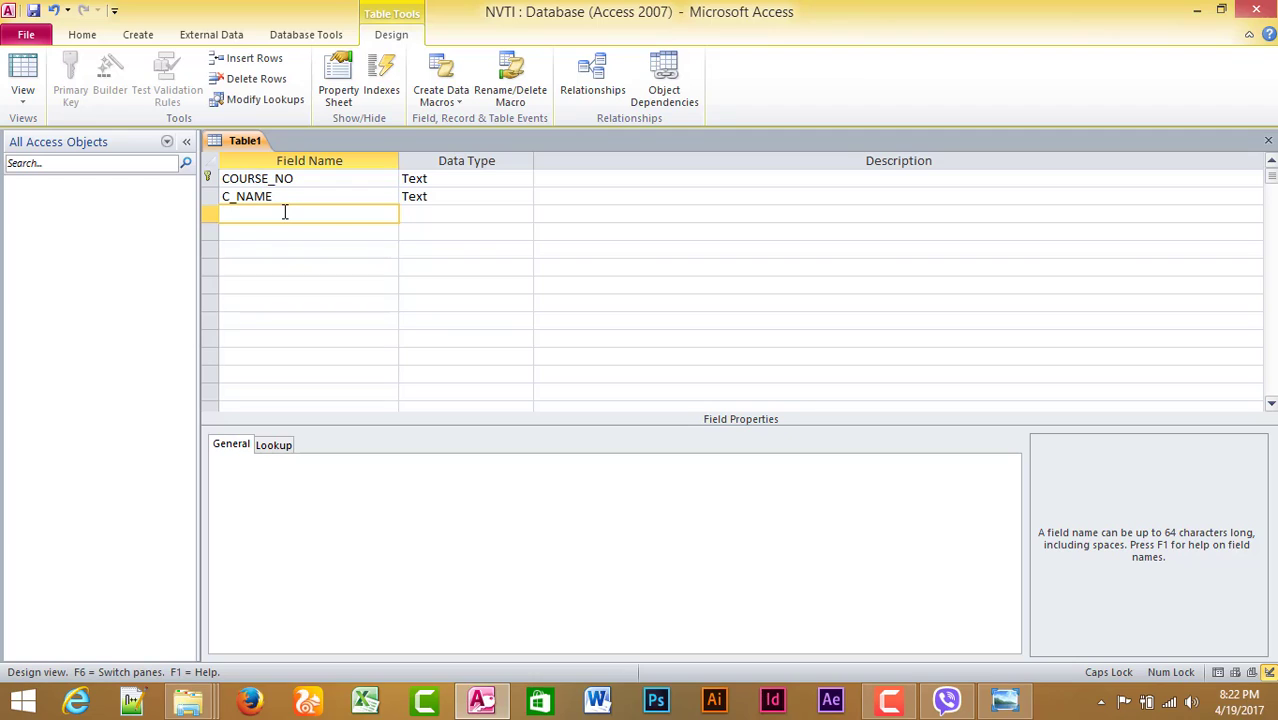
text(C_FEES)
click(434, 213)
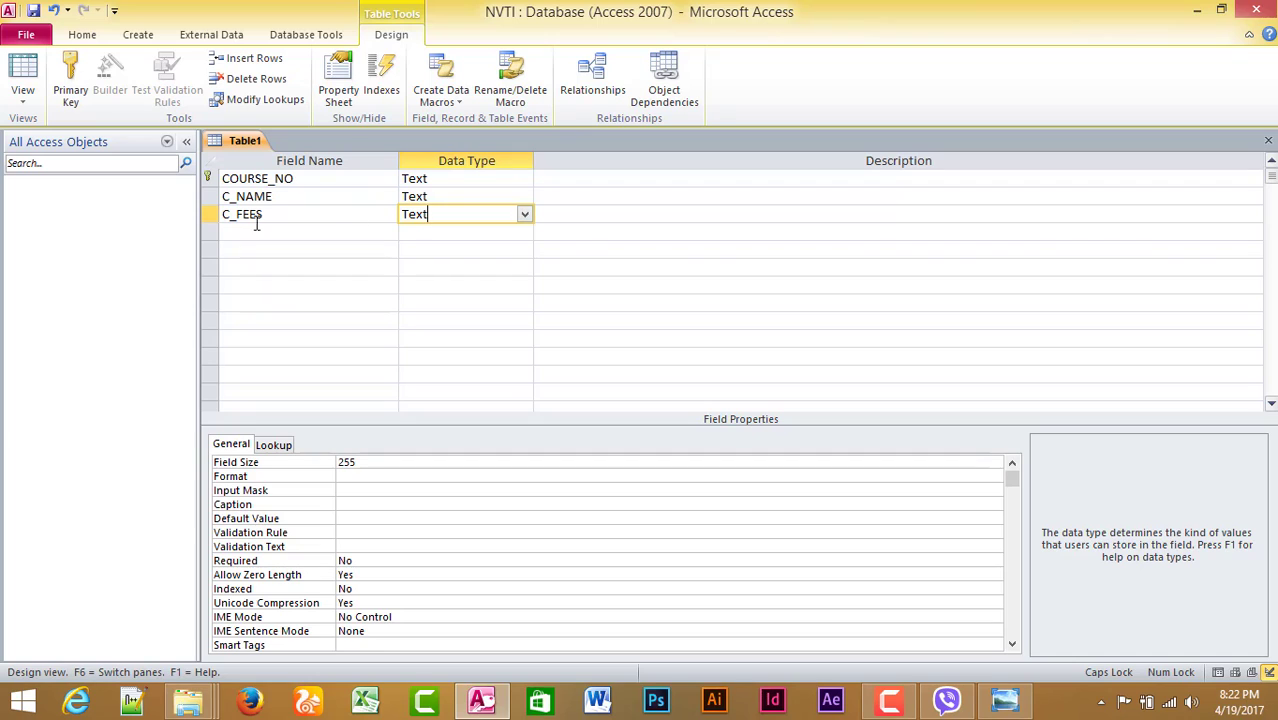
click(524, 214)
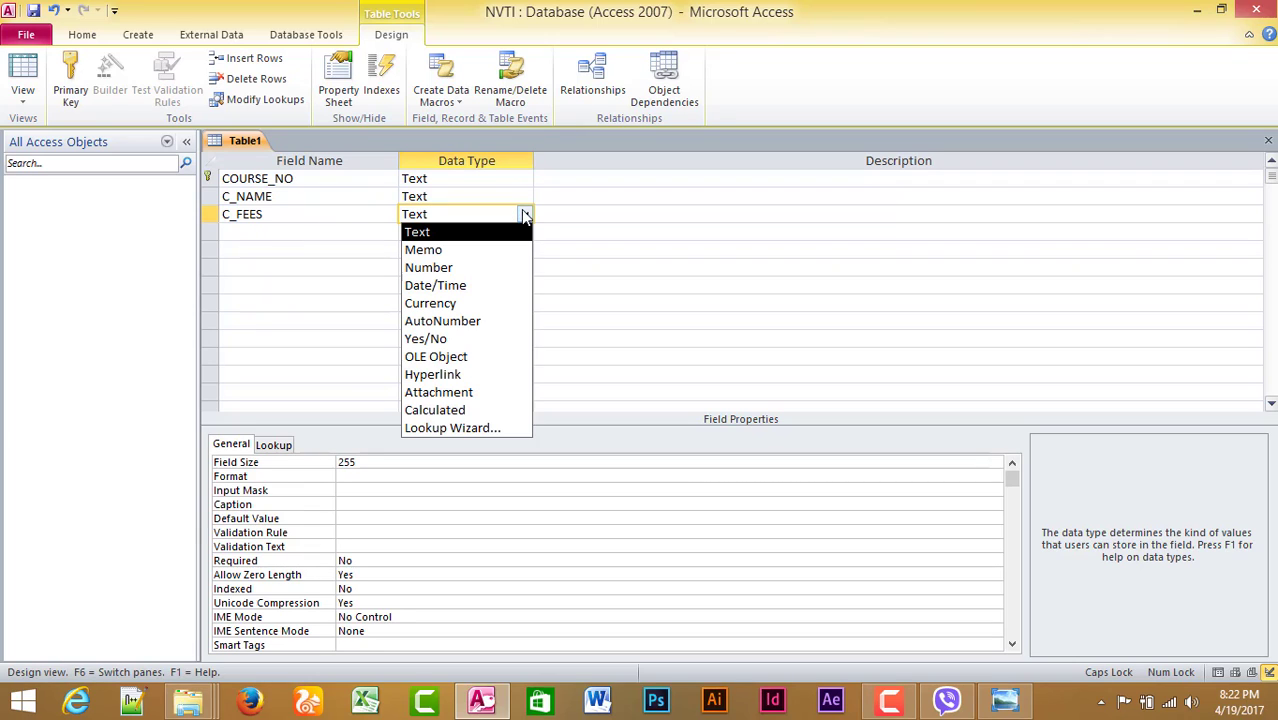
click(477, 303)
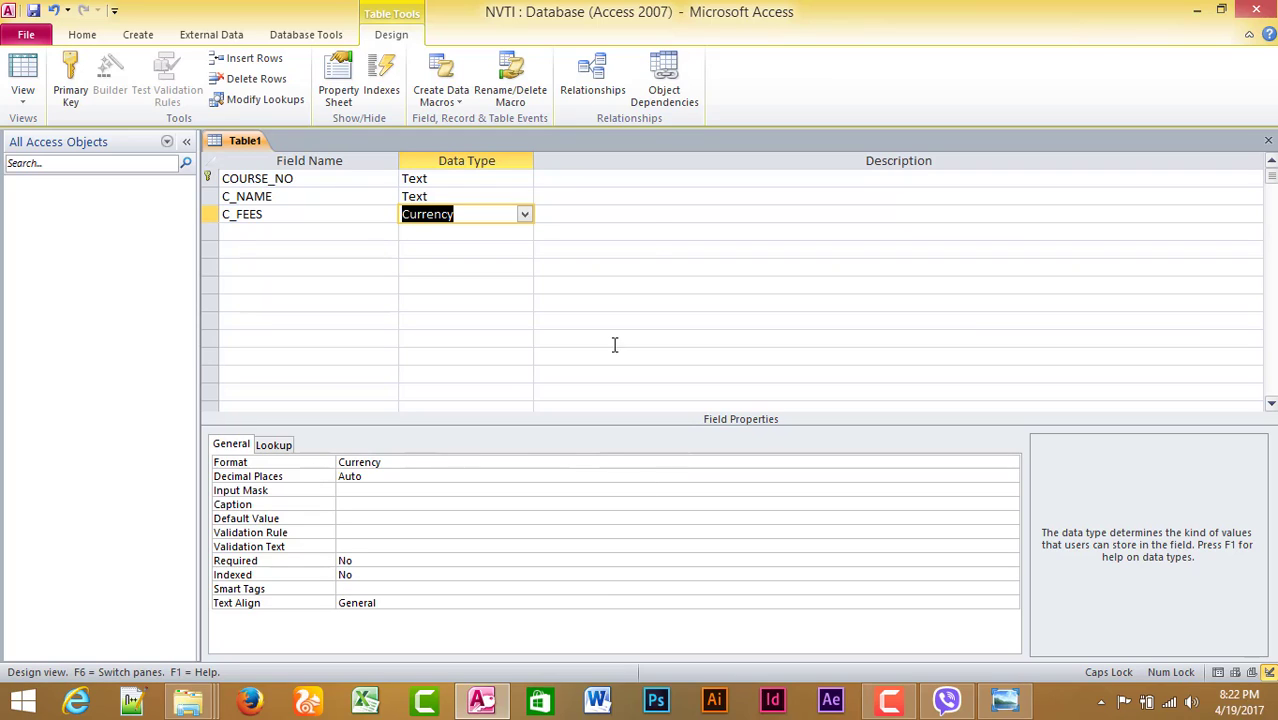
Step: Enter the sample currency symbols LKR OR RS/$/ as the C_FEES description, and clear it again
click(652, 216)
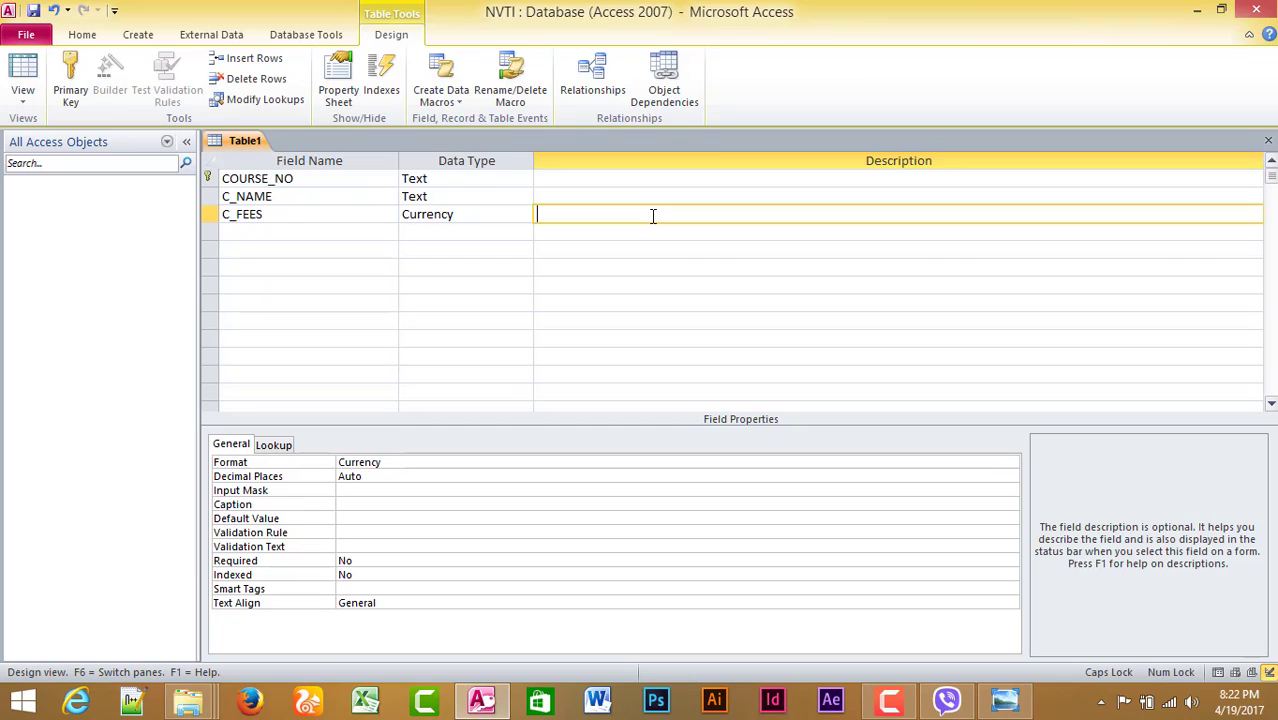
text(lk)
text(r)
key(BackSpace)
key(BackSpace)
key(BackSpace)
text(LKR OR RS/$/)
key(BackSpace)
key(BackSpace)
key(BackSpace)
key(BackSpace)
key(BackSpace)
key(BackSpace)
key(BackSpace)
key(BackSpace)
key(BackSpace)
key(BackSpace)
key(BackSpace)
key(BackSpace)
Step: Review the display formats offered for the C_FEES field and choose the Currency format
click(500, 214)
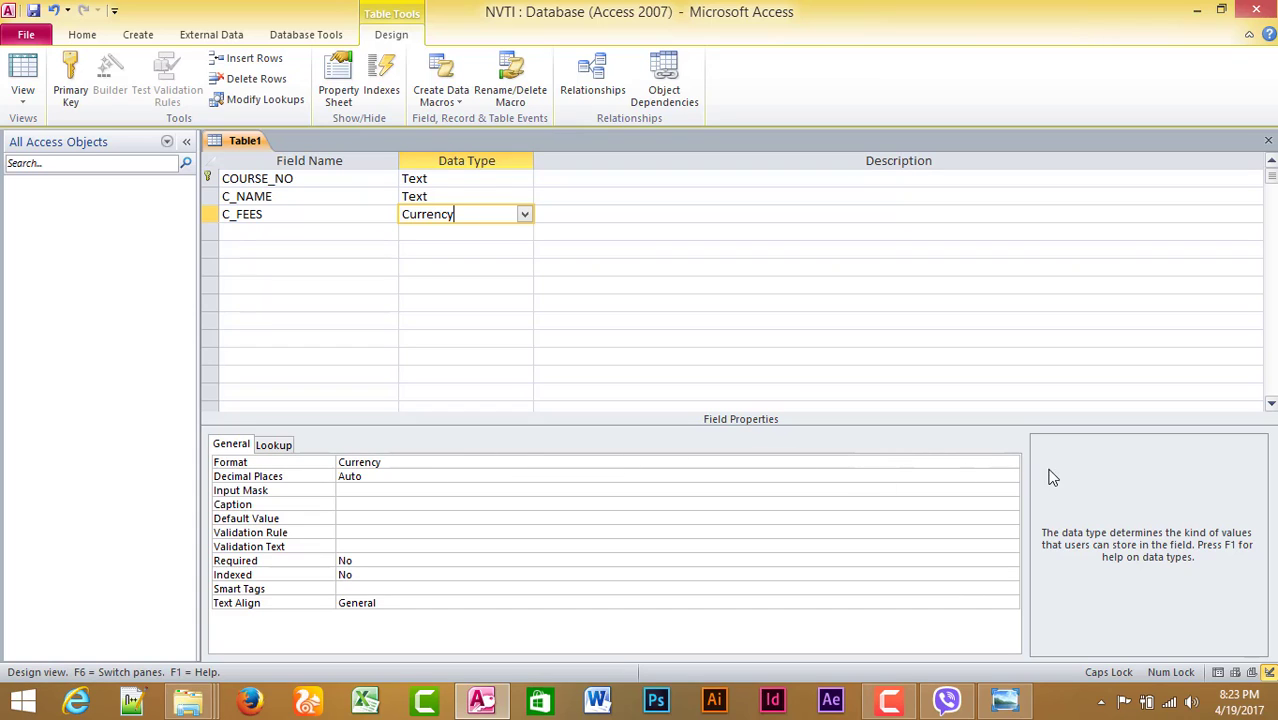
click(1011, 462)
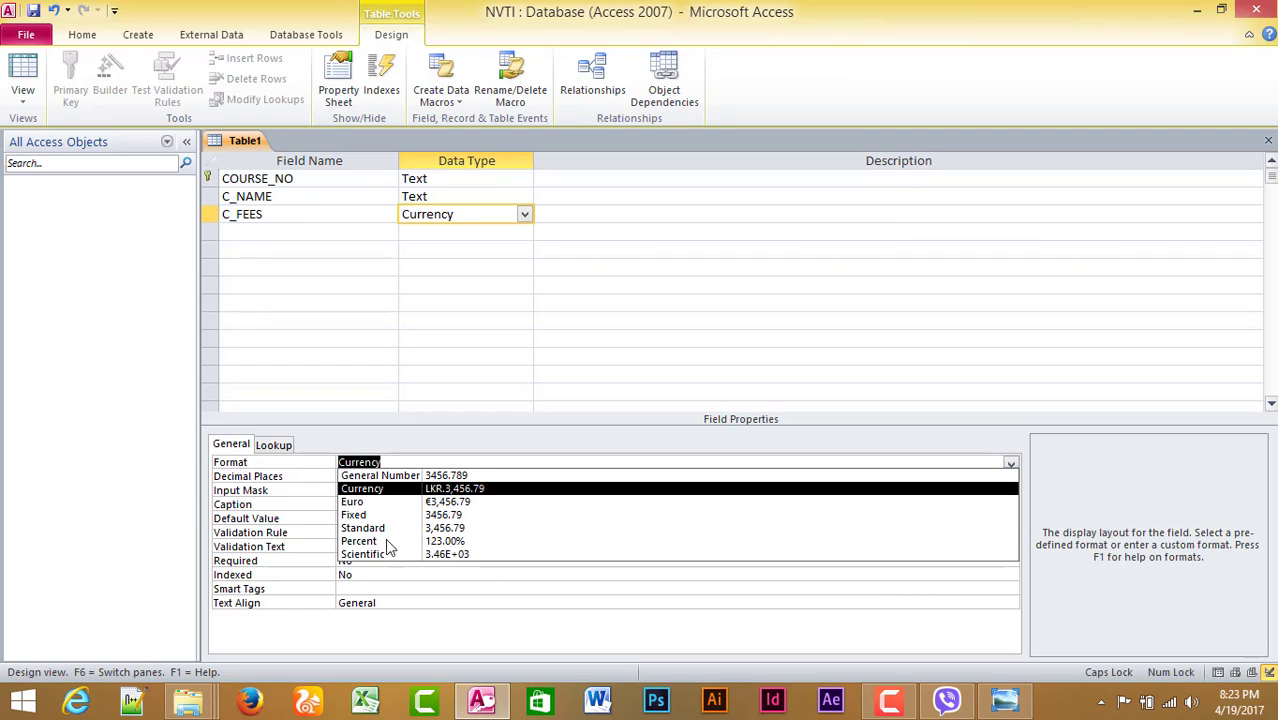
click(450, 489)
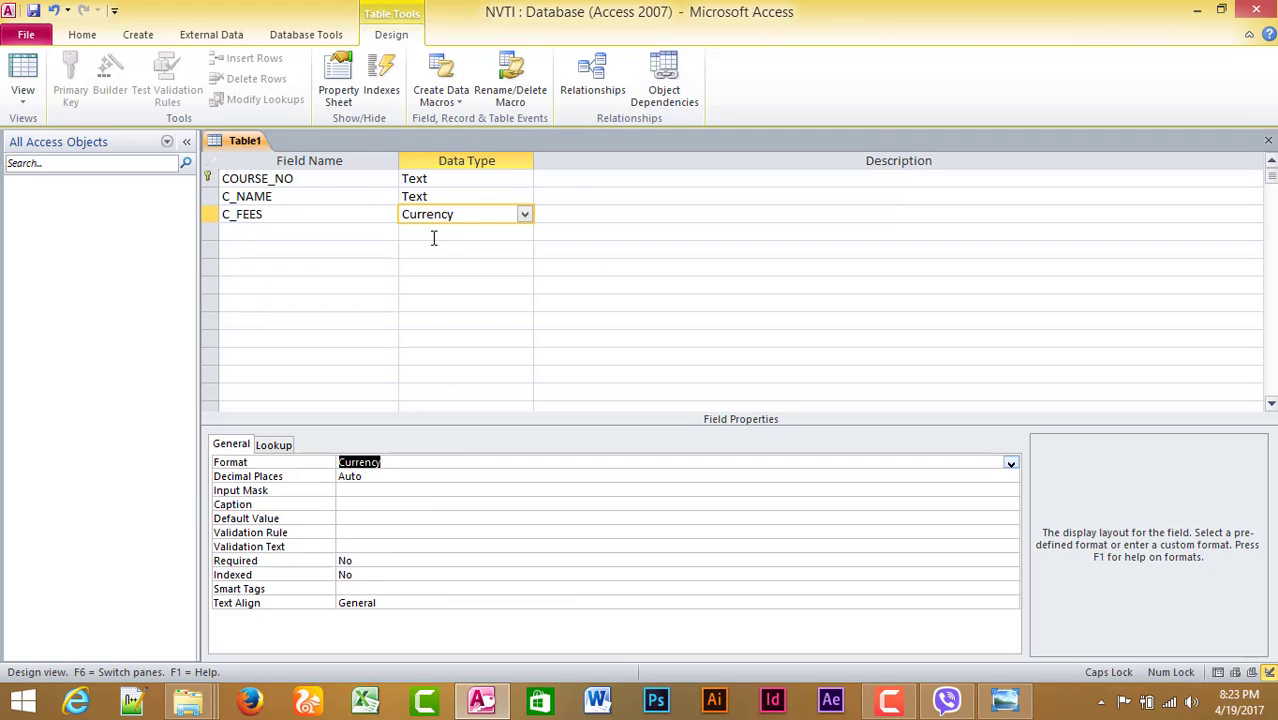
click(523, 214)
click(523, 214)
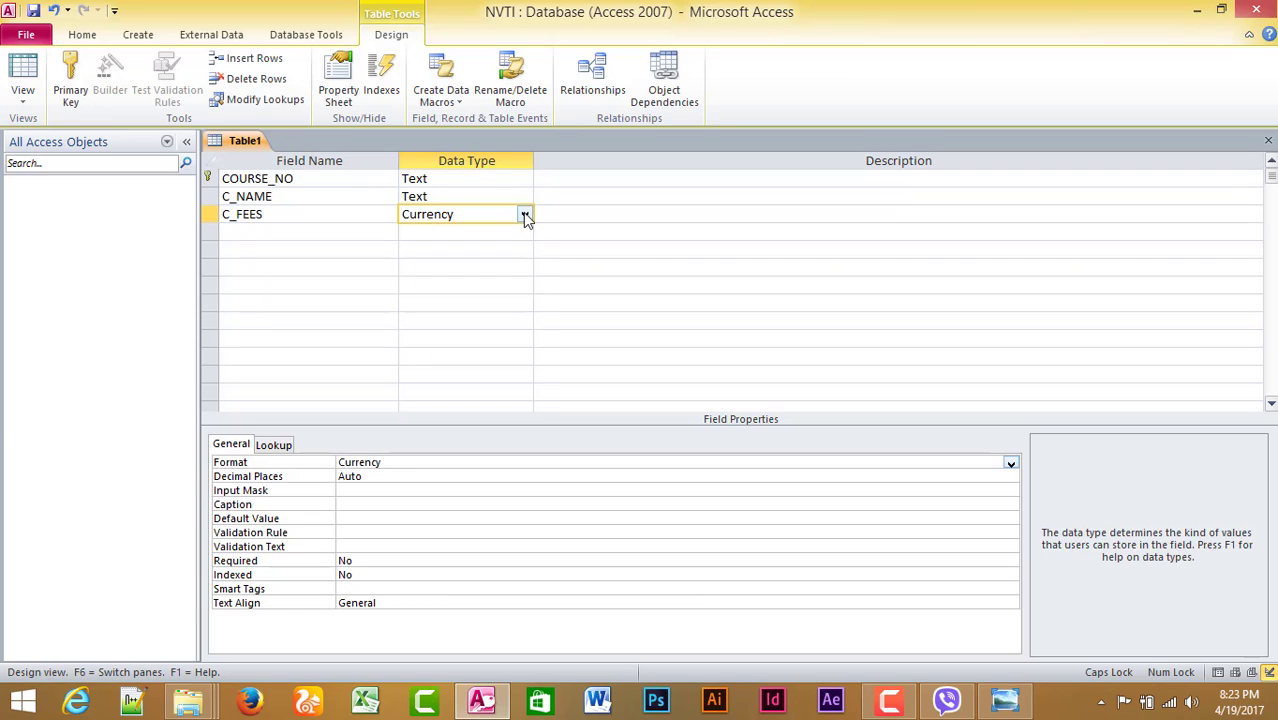
Step: Add a fourth field named DURATION with the Text data type and a field size of 15
click(258, 230)
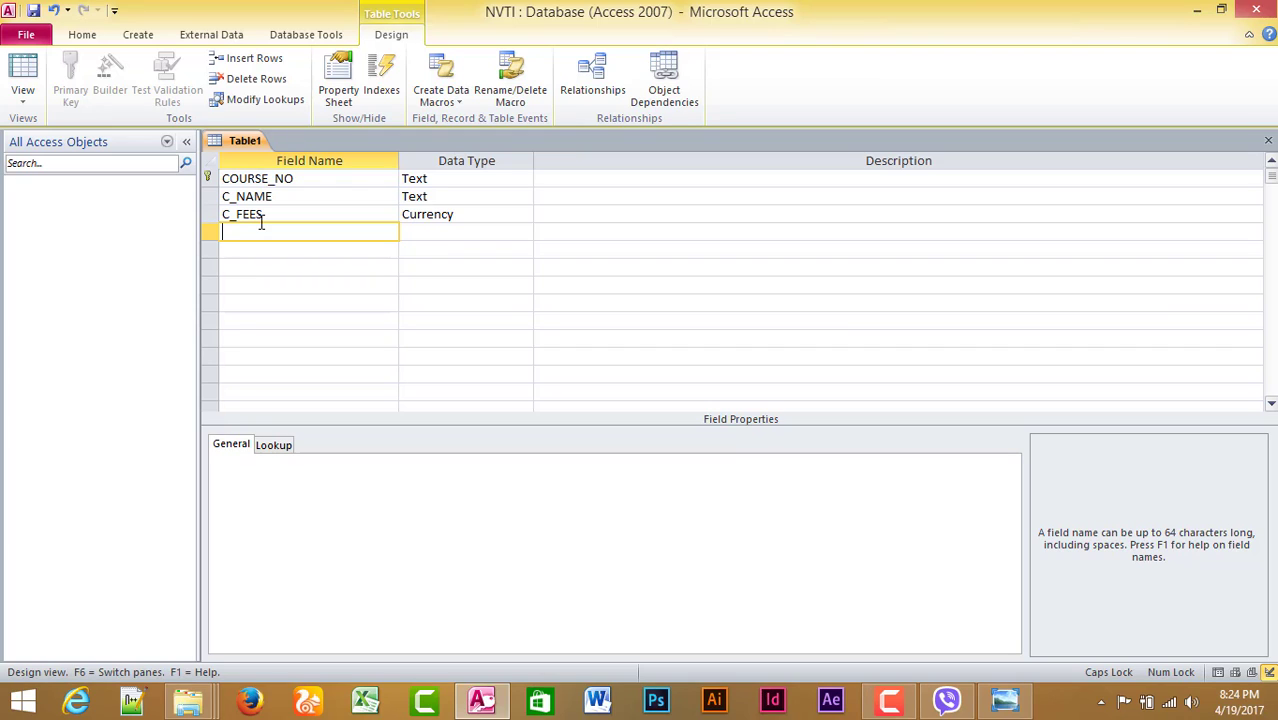
text(DURATION)
click(450, 226)
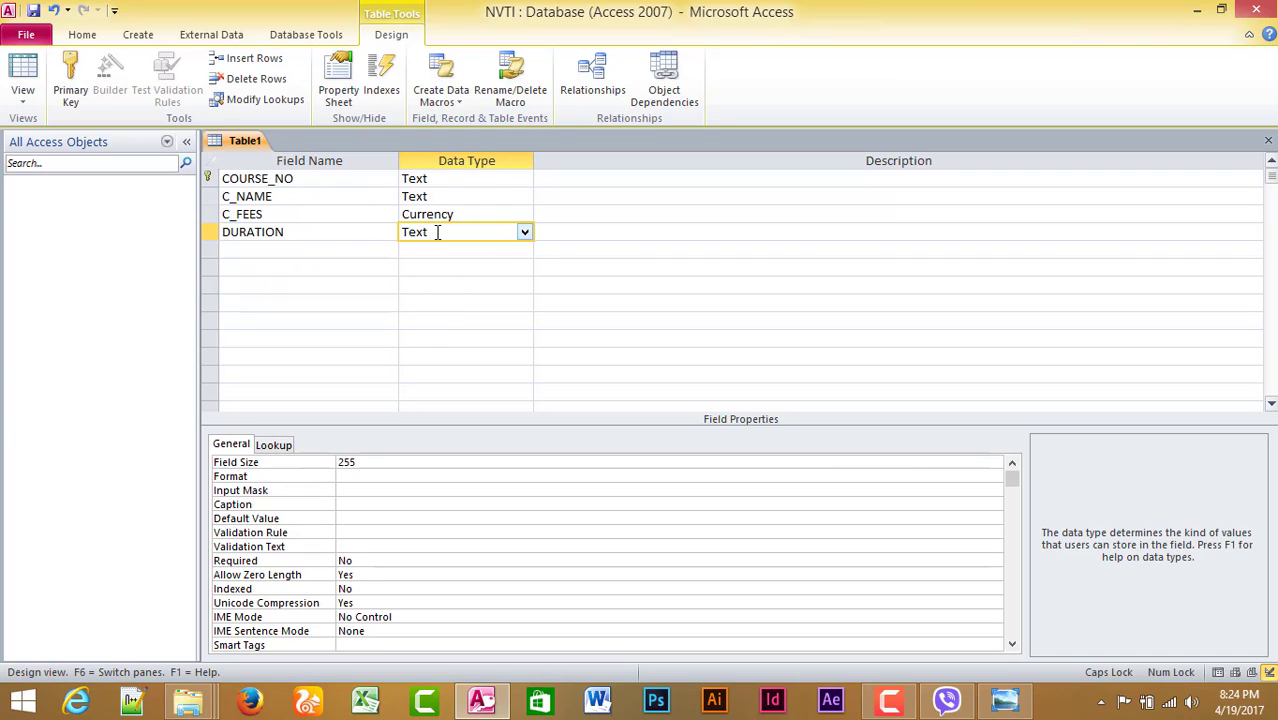
click(256, 462)
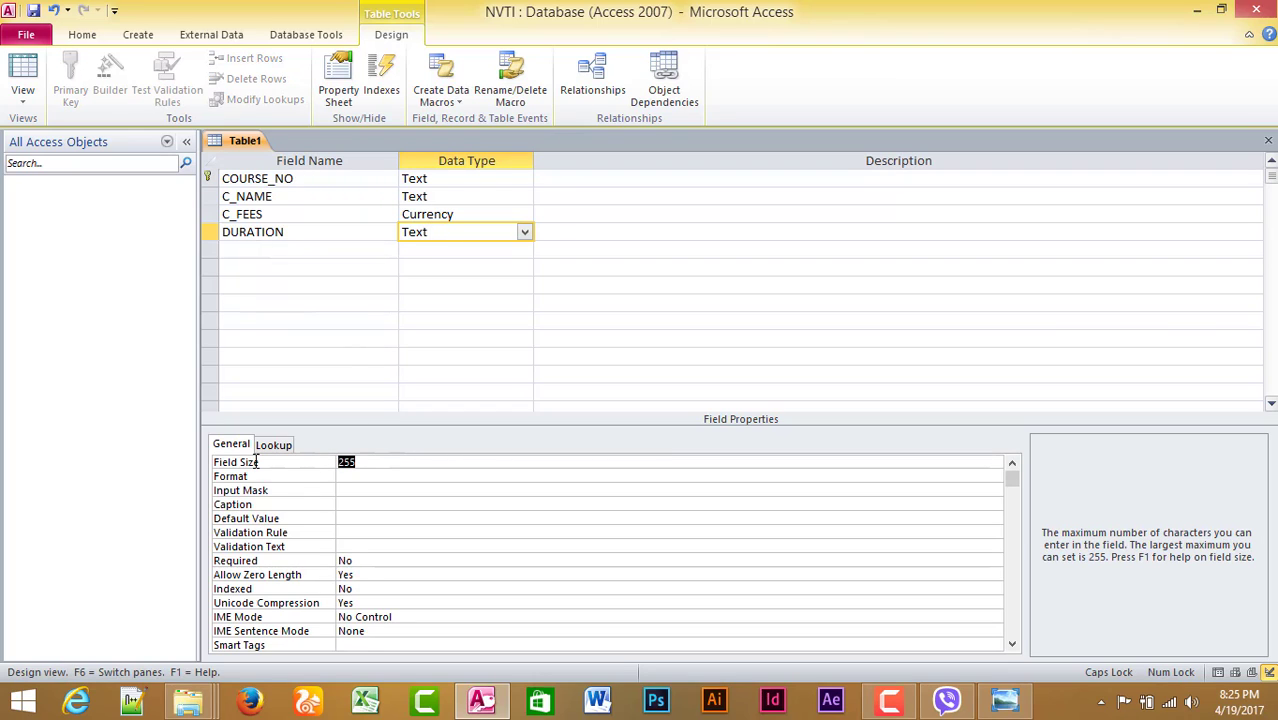
text(15)
click(234, 251)
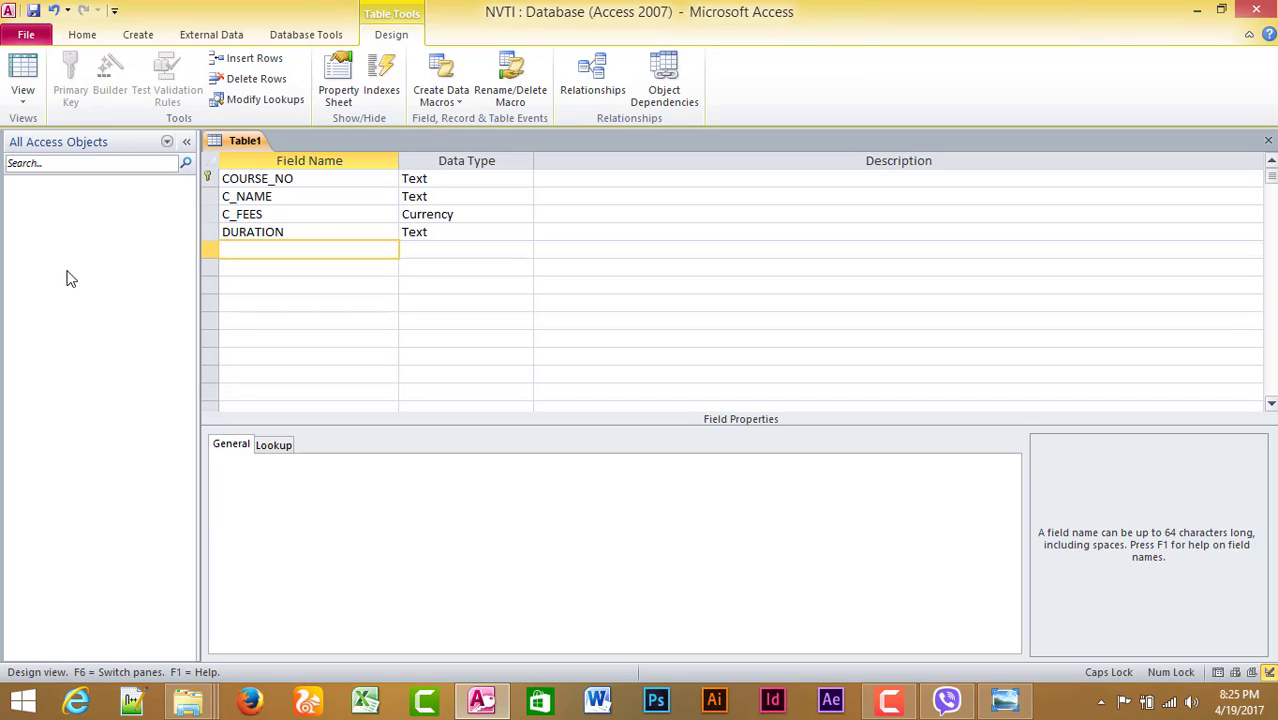
Step: Examine the COURSE_NO field row, its properties and its primary key marker
drag(295, 178, 221, 178)
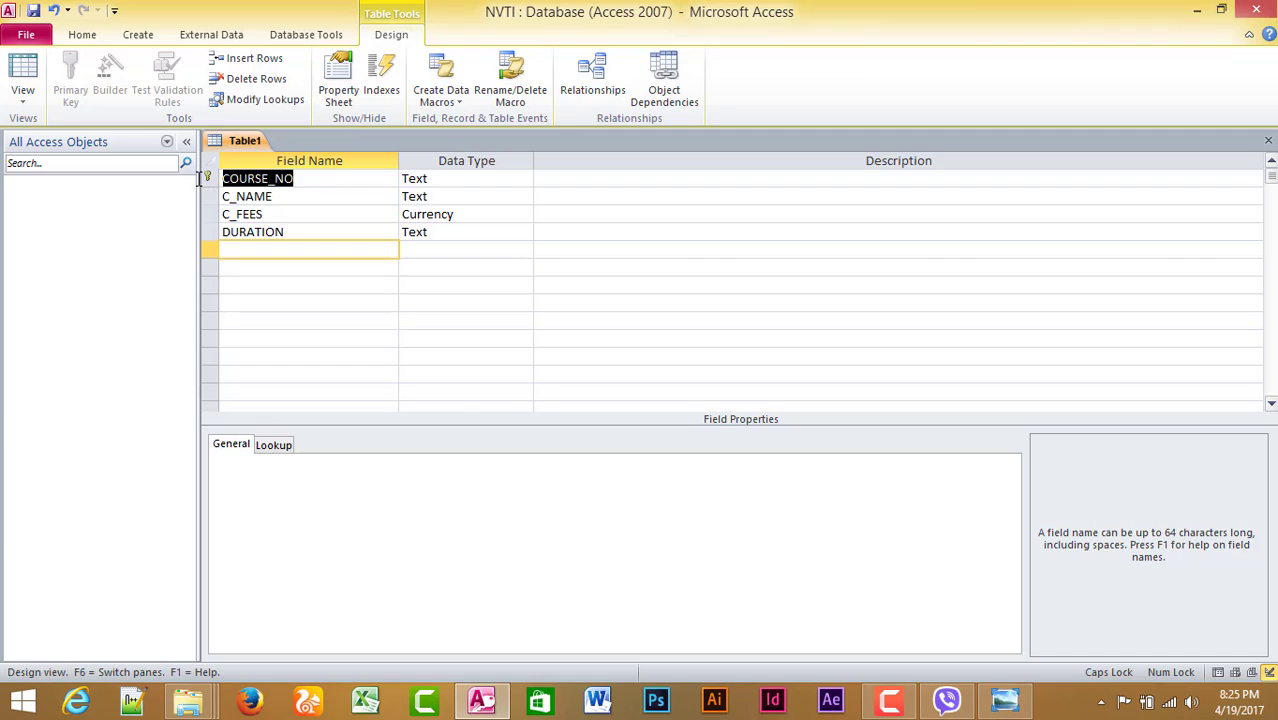
click(315, 179)
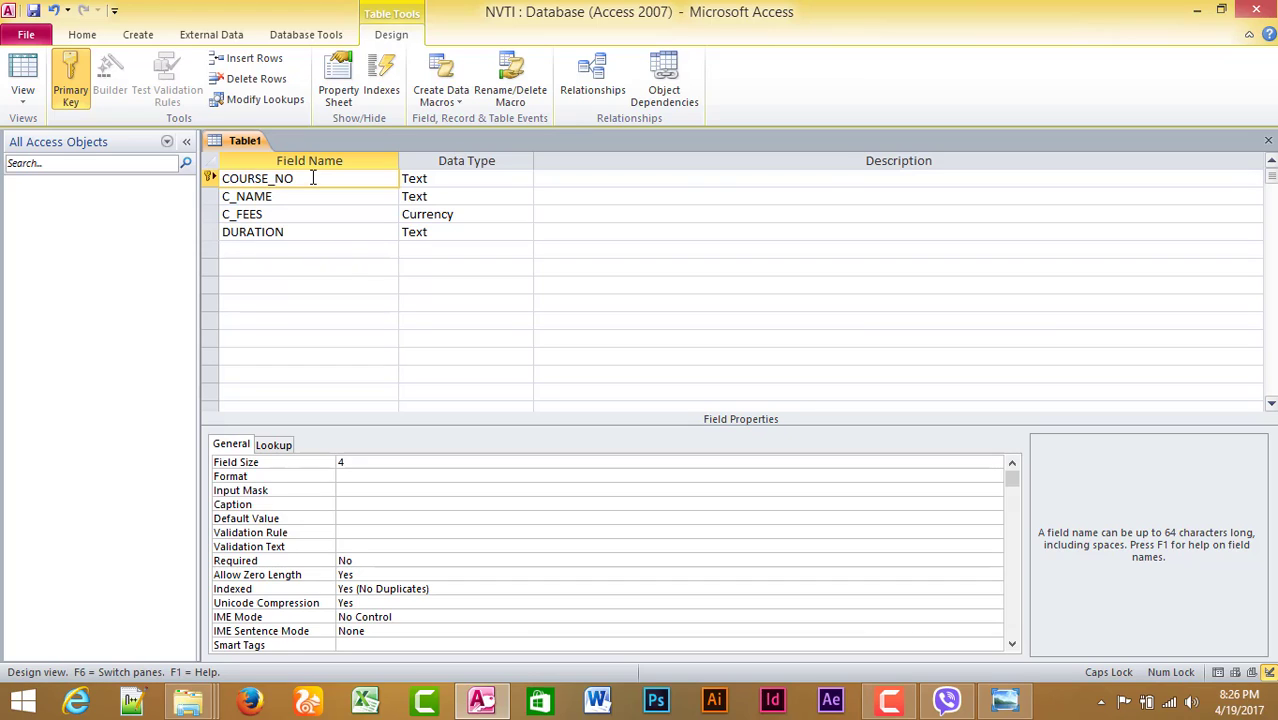
drag(294, 178, 205, 178)
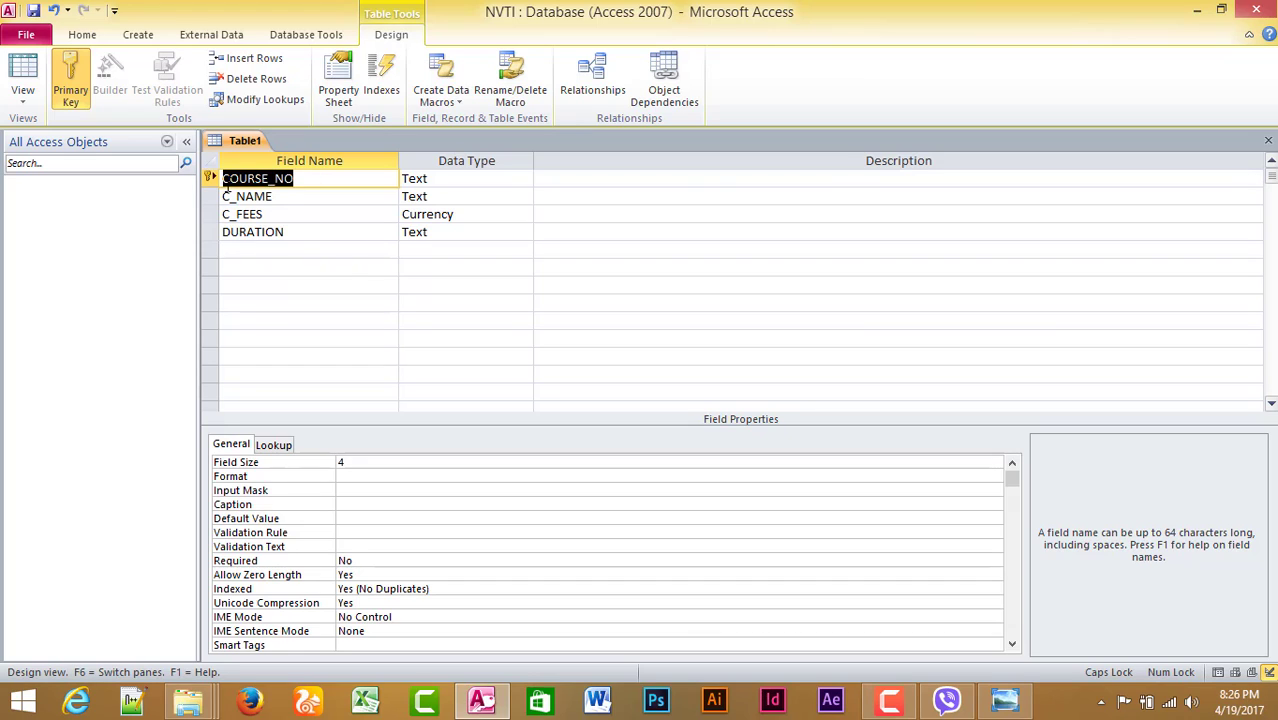
click(281, 251)
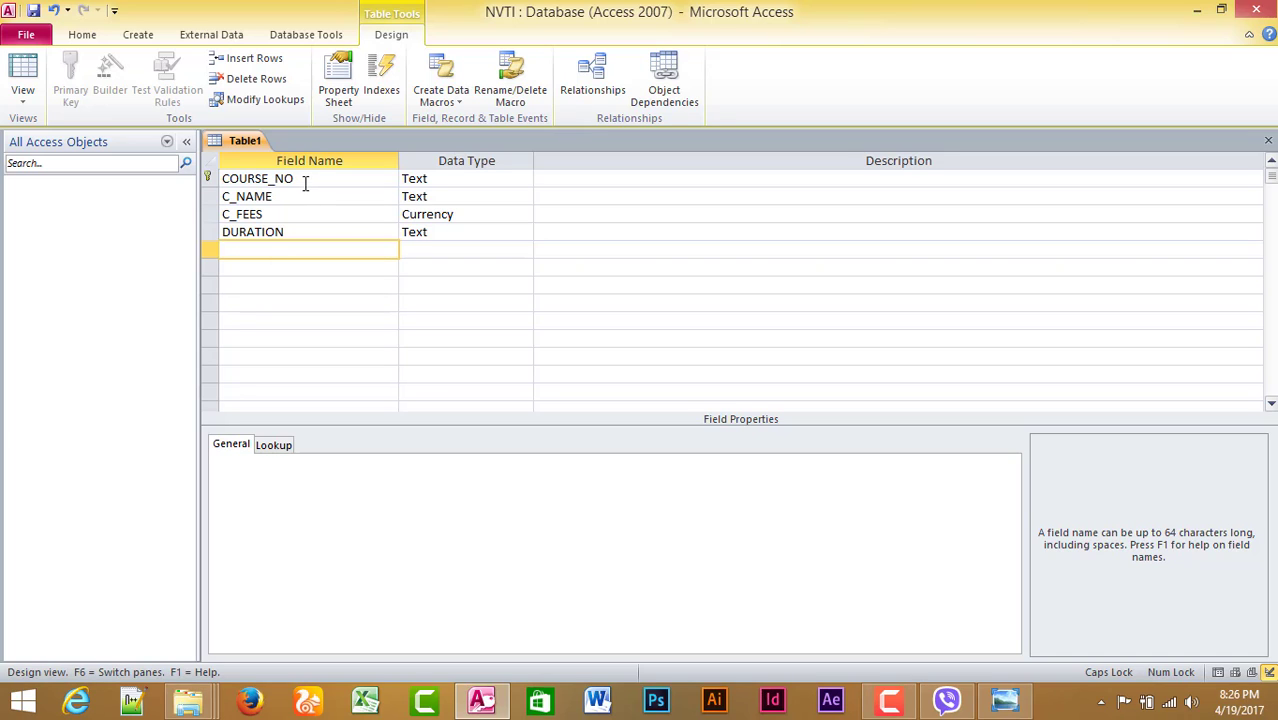
drag(294, 178, 214, 177)
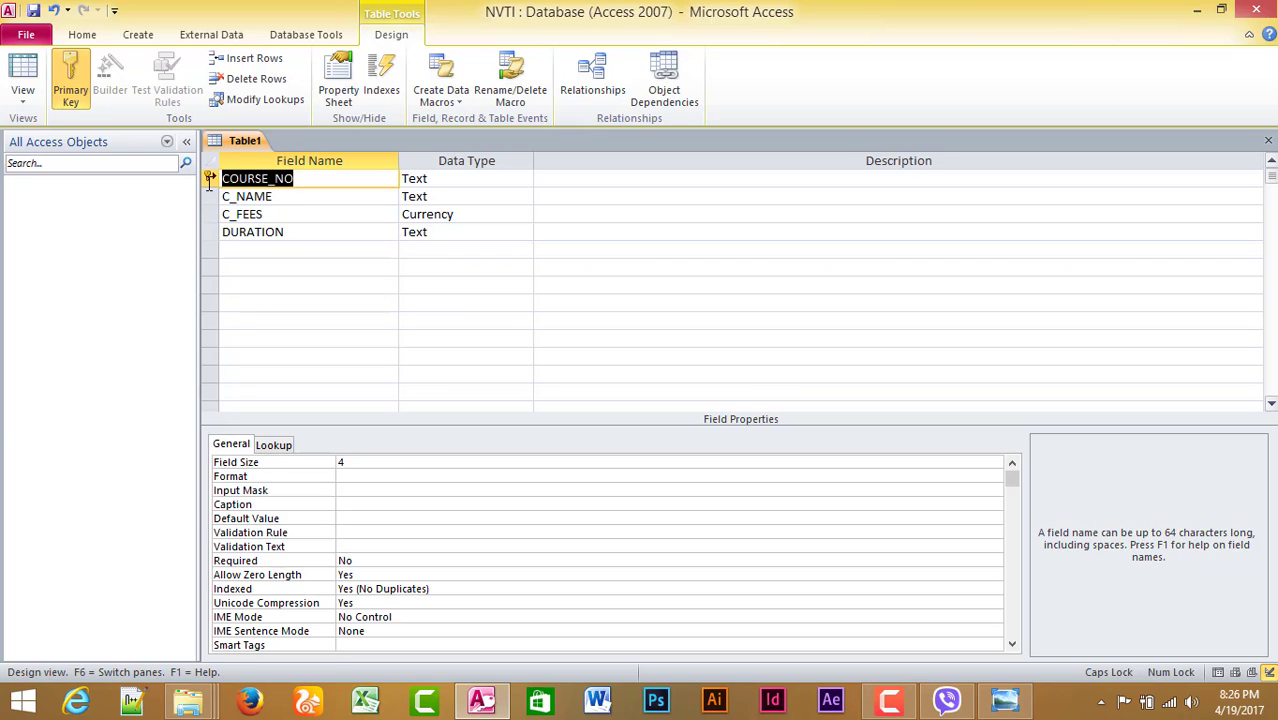
click(250, 248)
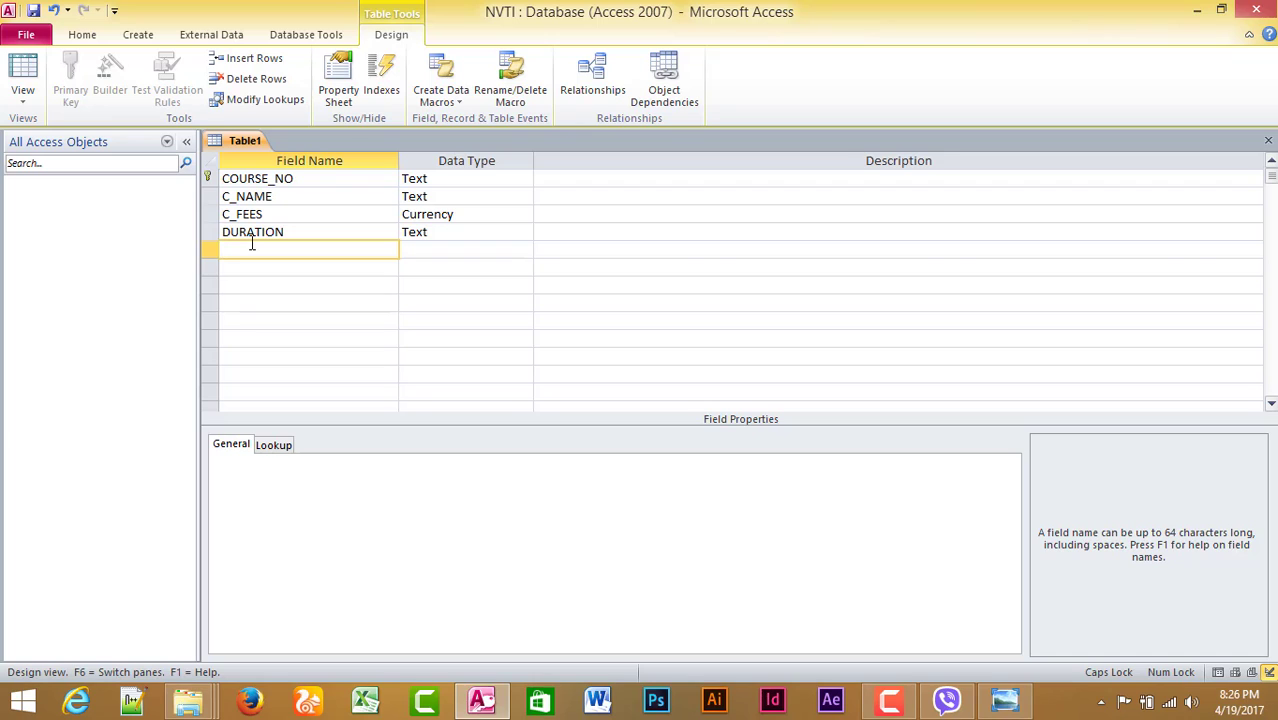
click(209, 178)
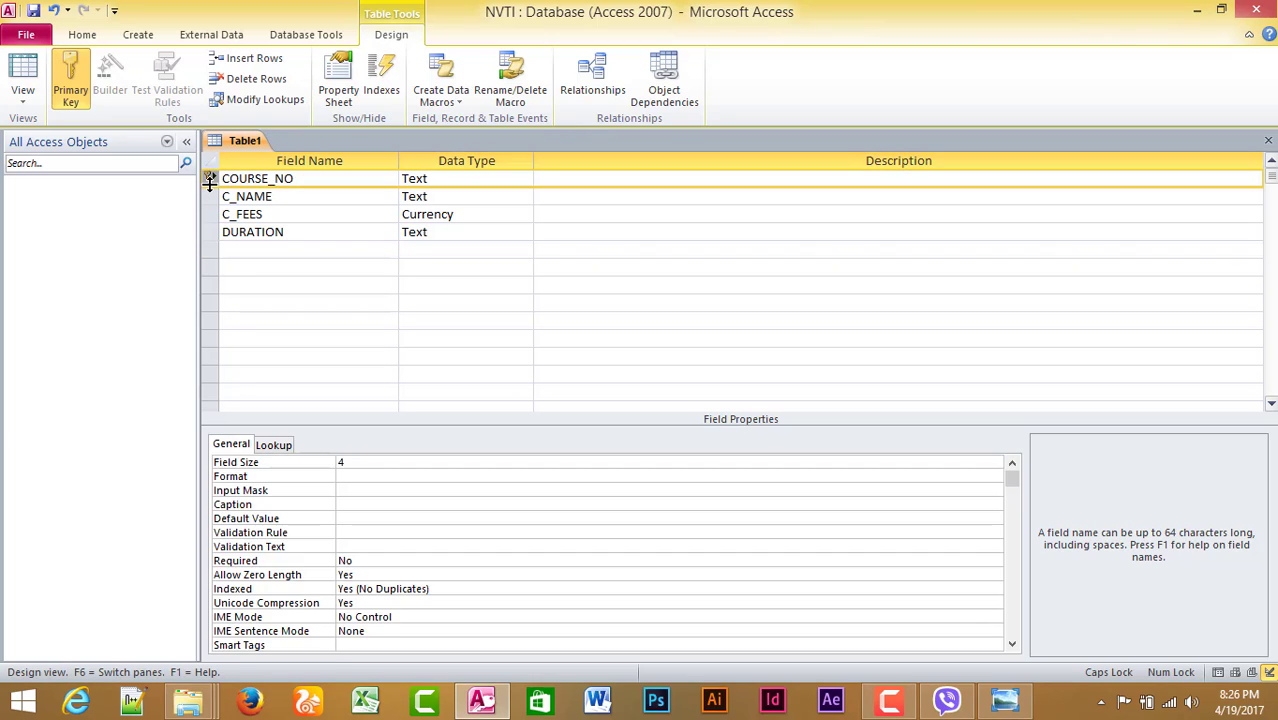
click(237, 249)
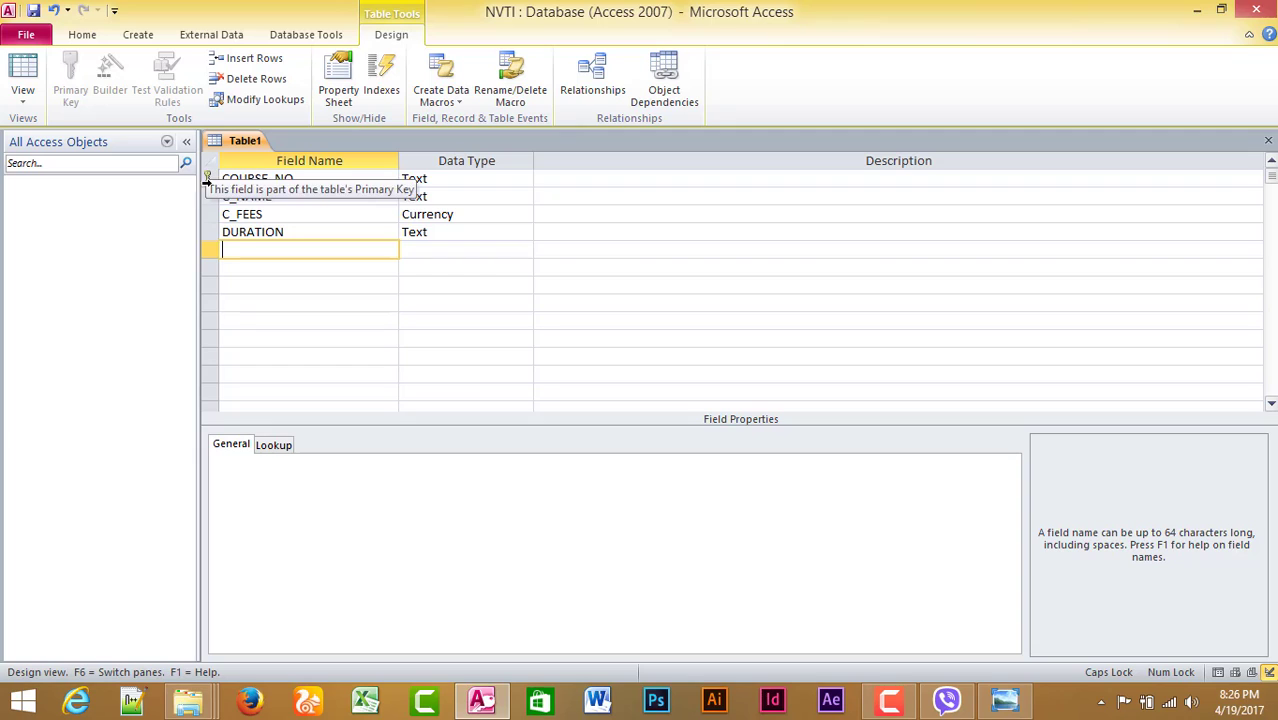
Step: Make C_FEES the table's primary key in place of COURSE_NO
click(242, 214)
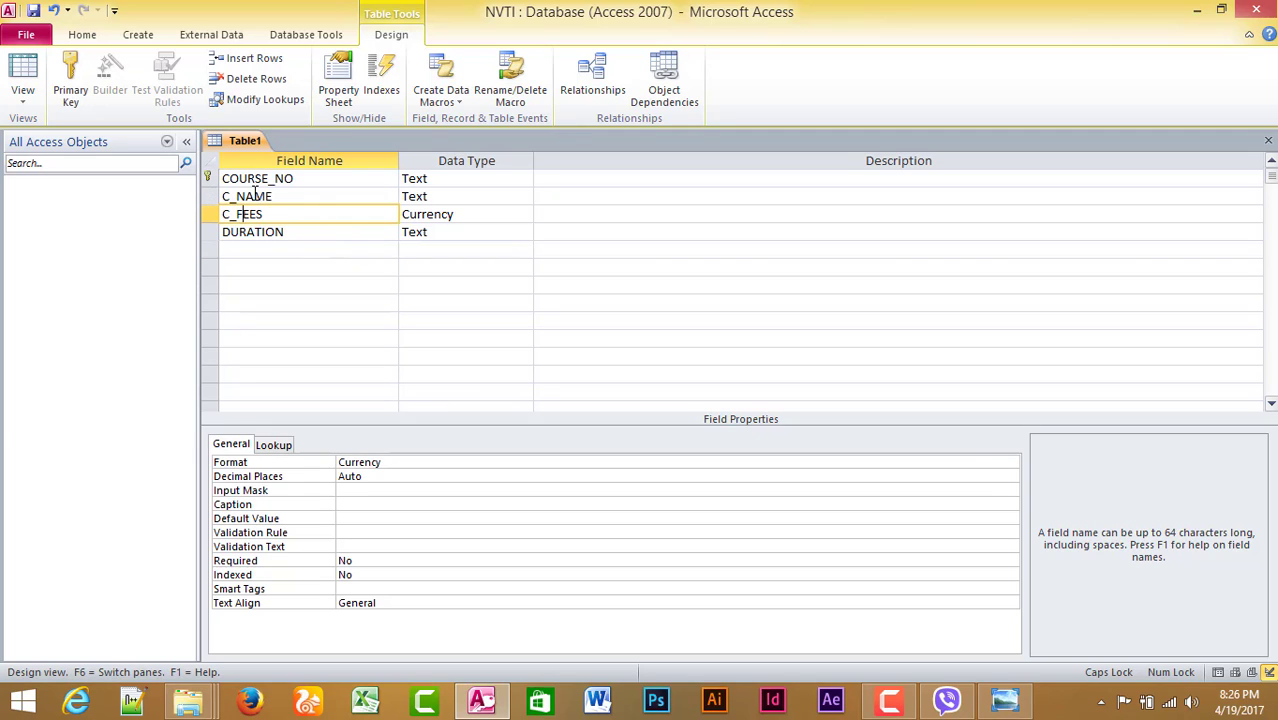
click(66, 68)
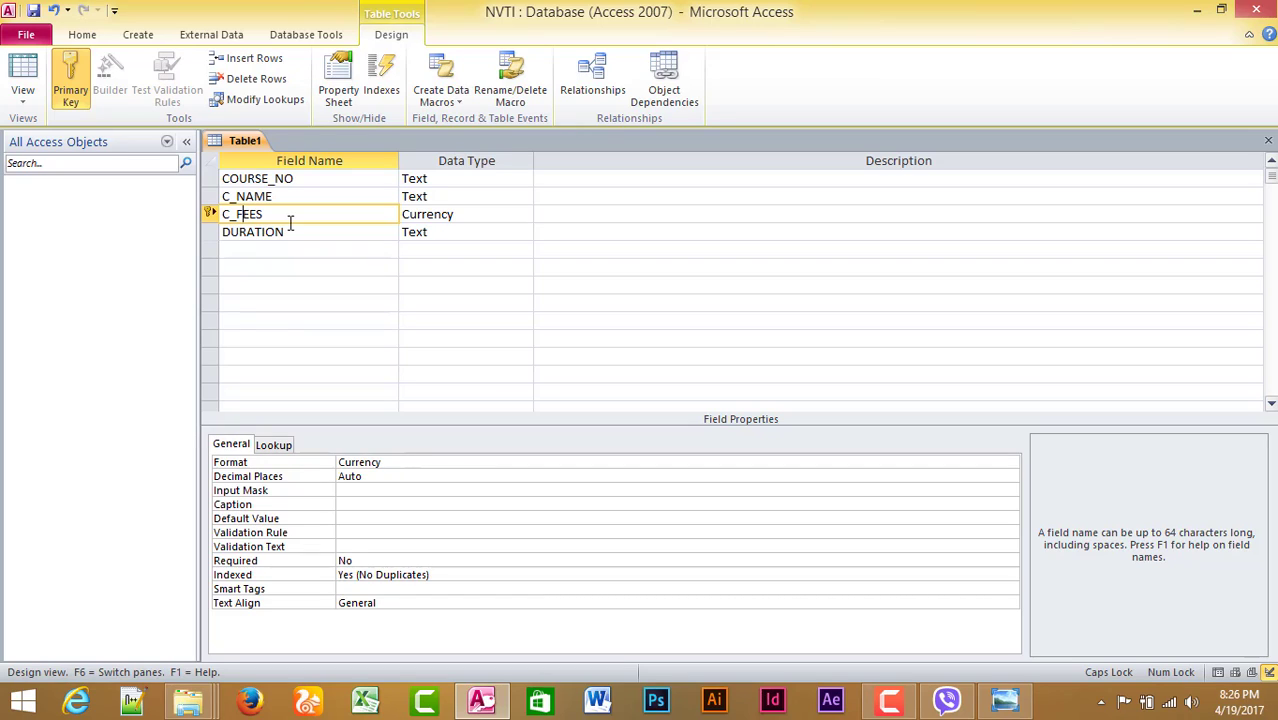
Step: Make COURSE_NO the table's primary key in place of C_FEES
drag(289, 219, 174, 211)
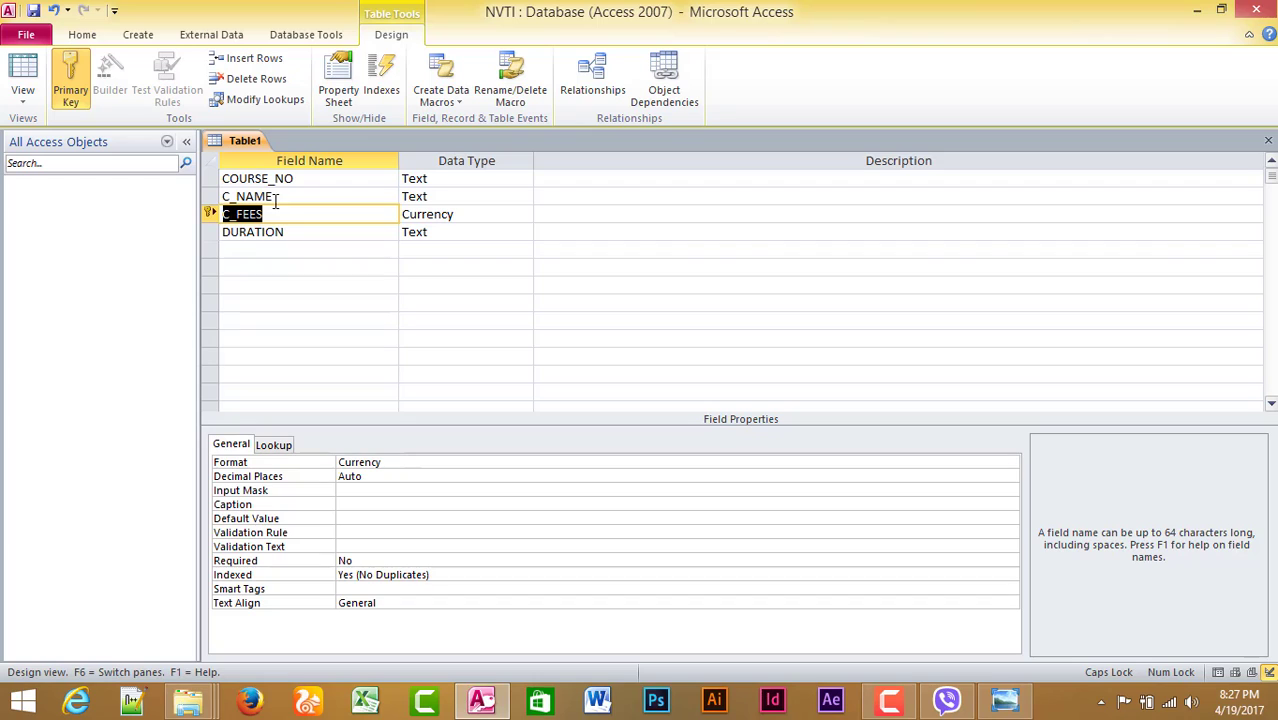
click(214, 180)
click(86, 80)
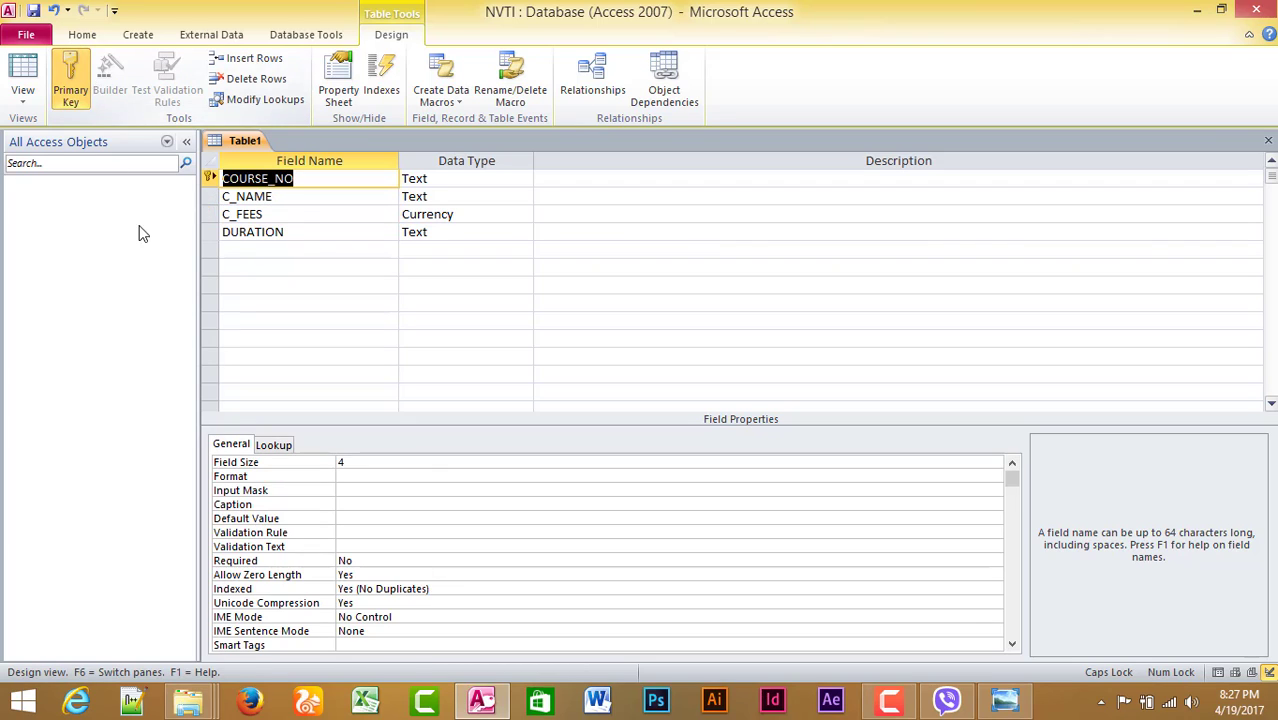
Step: Add a fifth field named INDEX_NO below DURATION with the Number data type
click(240, 232)
click(239, 251)
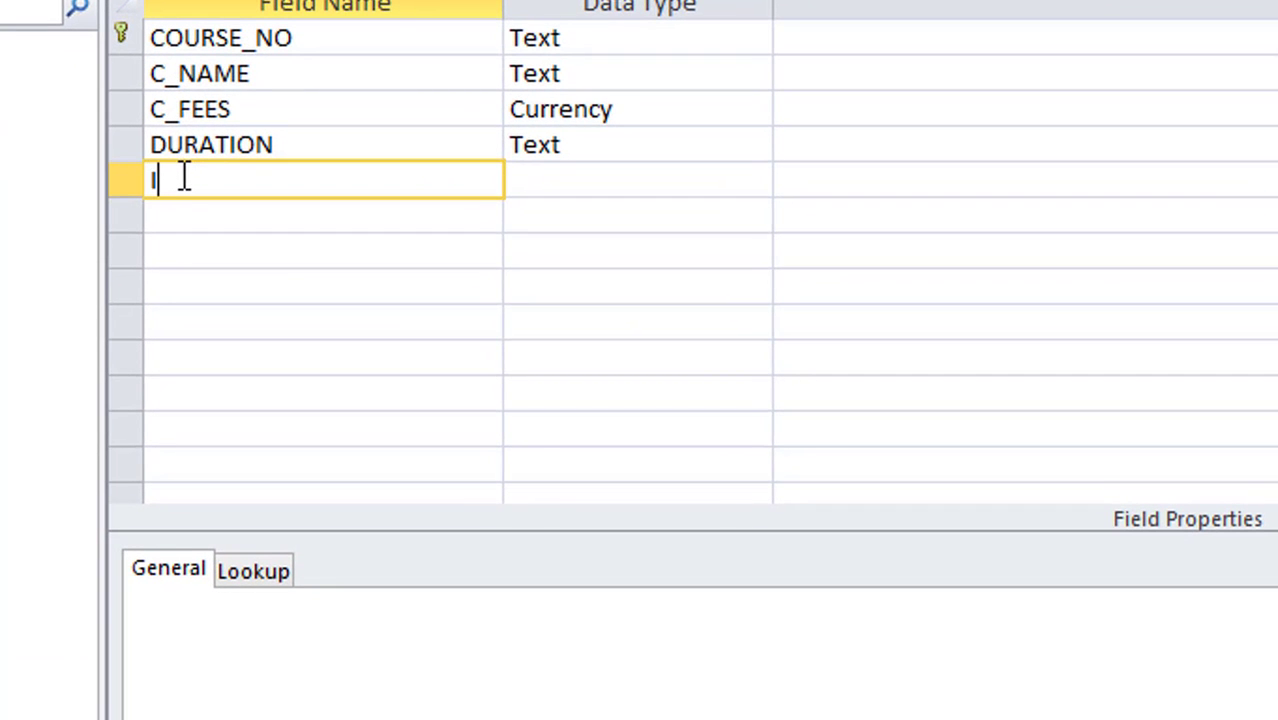
text(NDEX_NO)
click(616, 188)
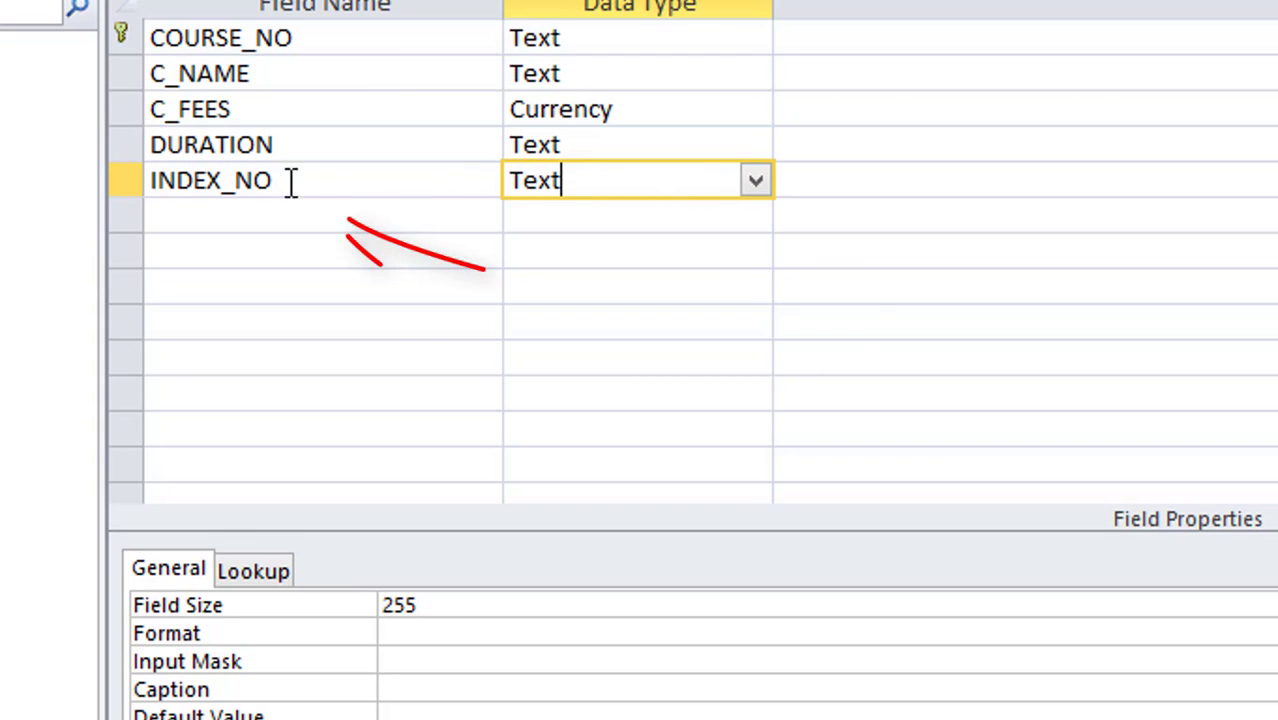
double_click(632, 190)
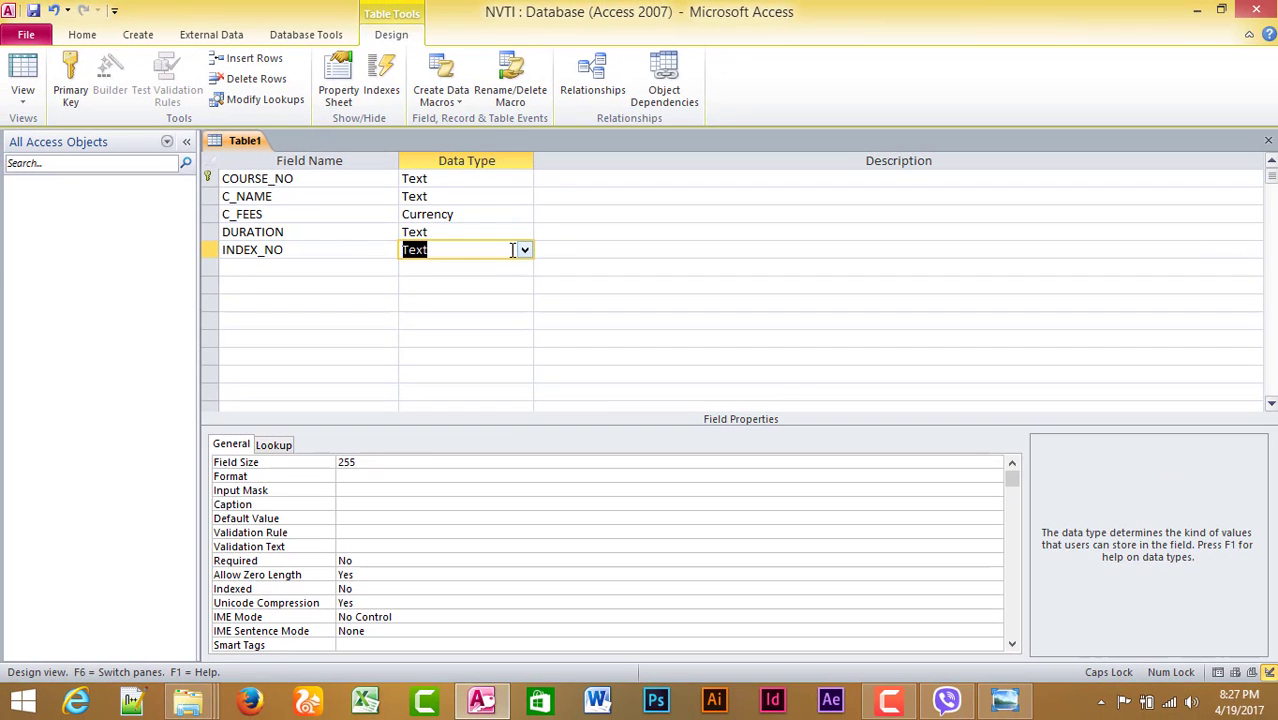
click(524, 250)
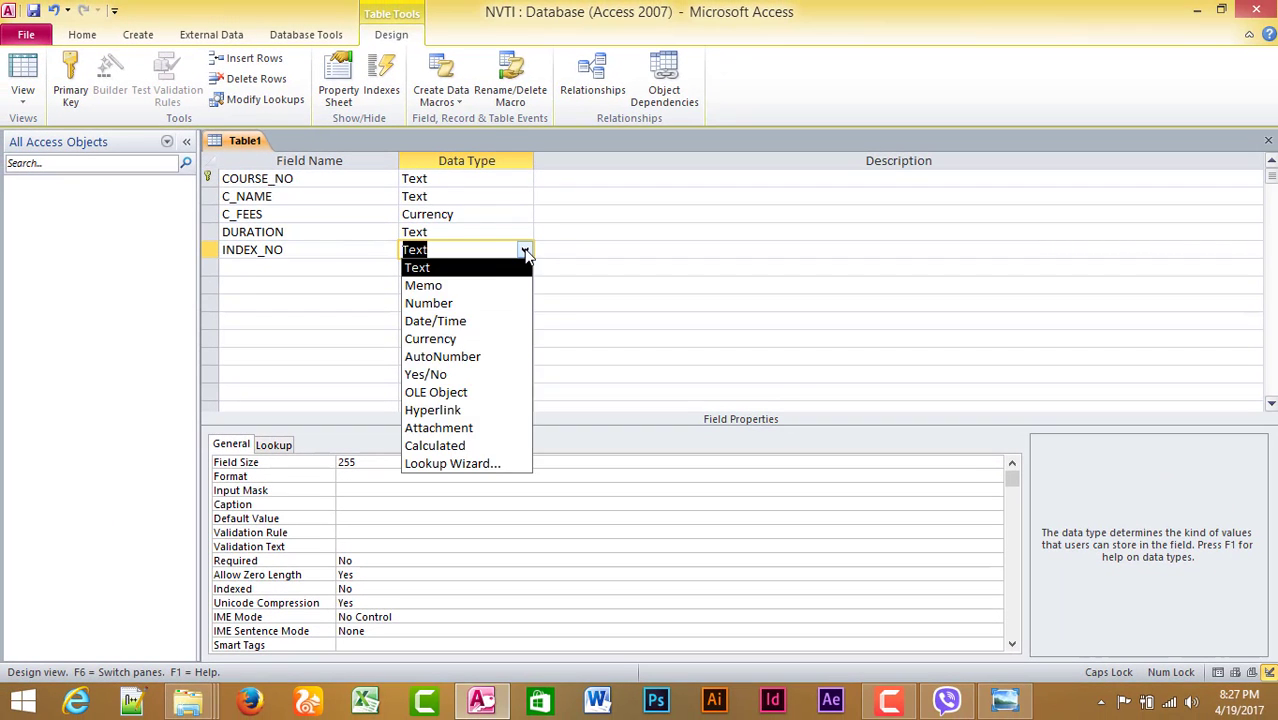
click(440, 300)
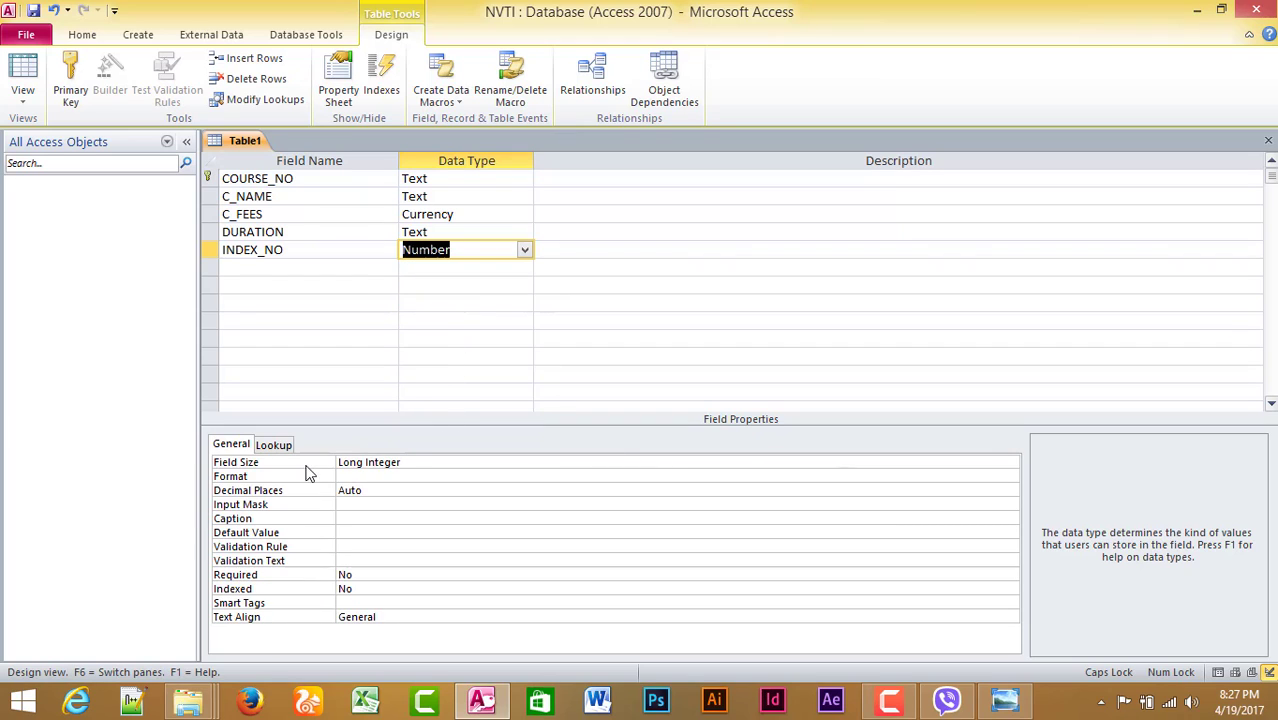
Step: Review the field size options offered for the INDEX_NO number field without changing the size
click(1011, 463)
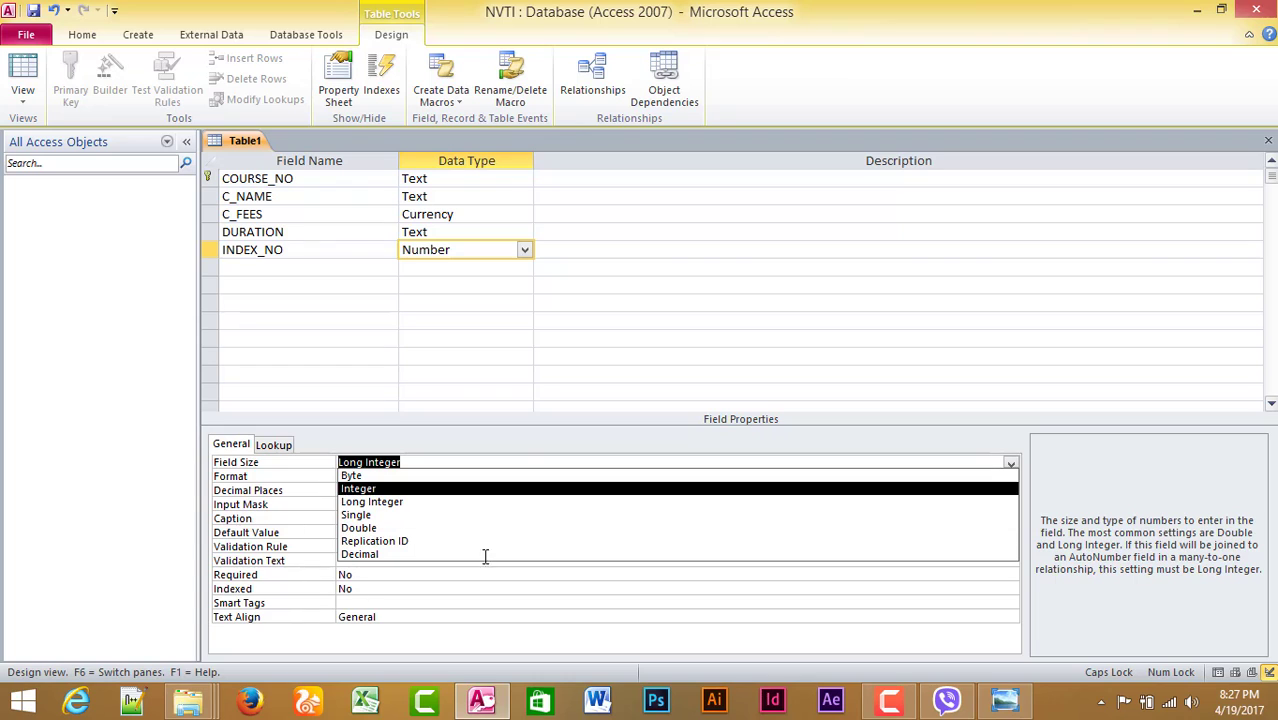
click(354, 370)
click(451, 251)
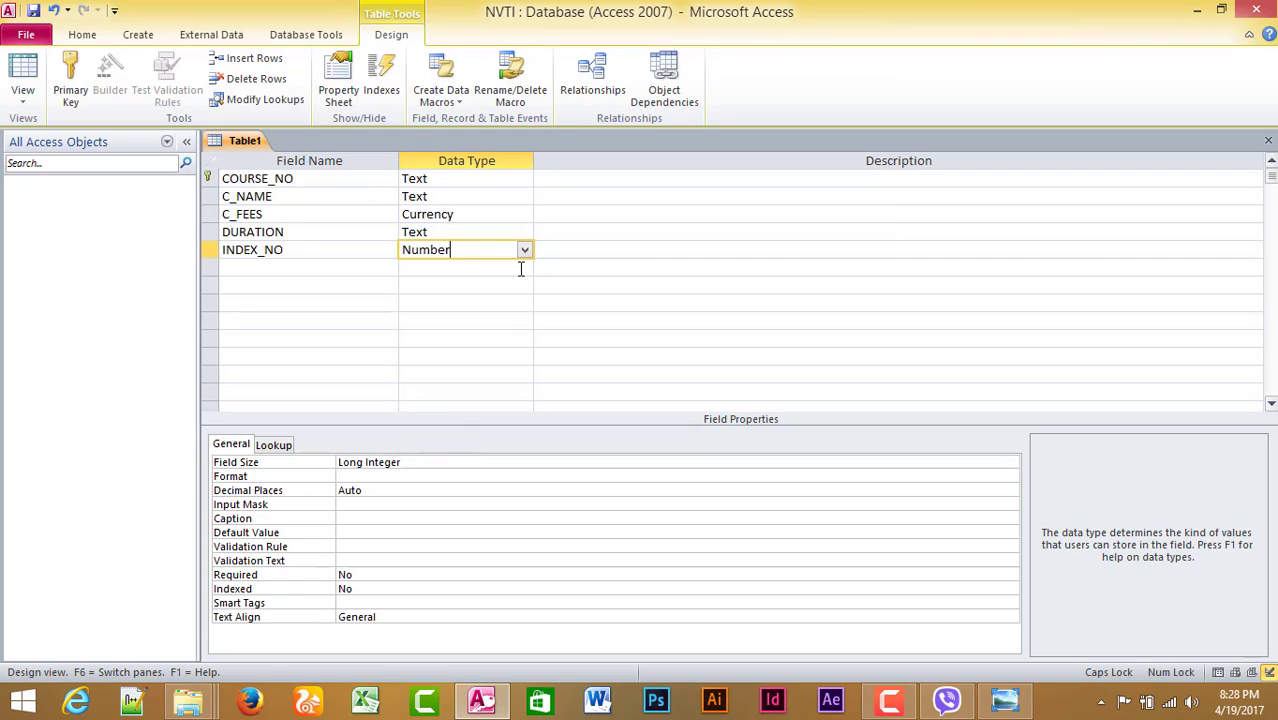
Step: Compare the COURSE_NO and INDEX_NO field rows, their properties and the primary key marker
click(208, 180)
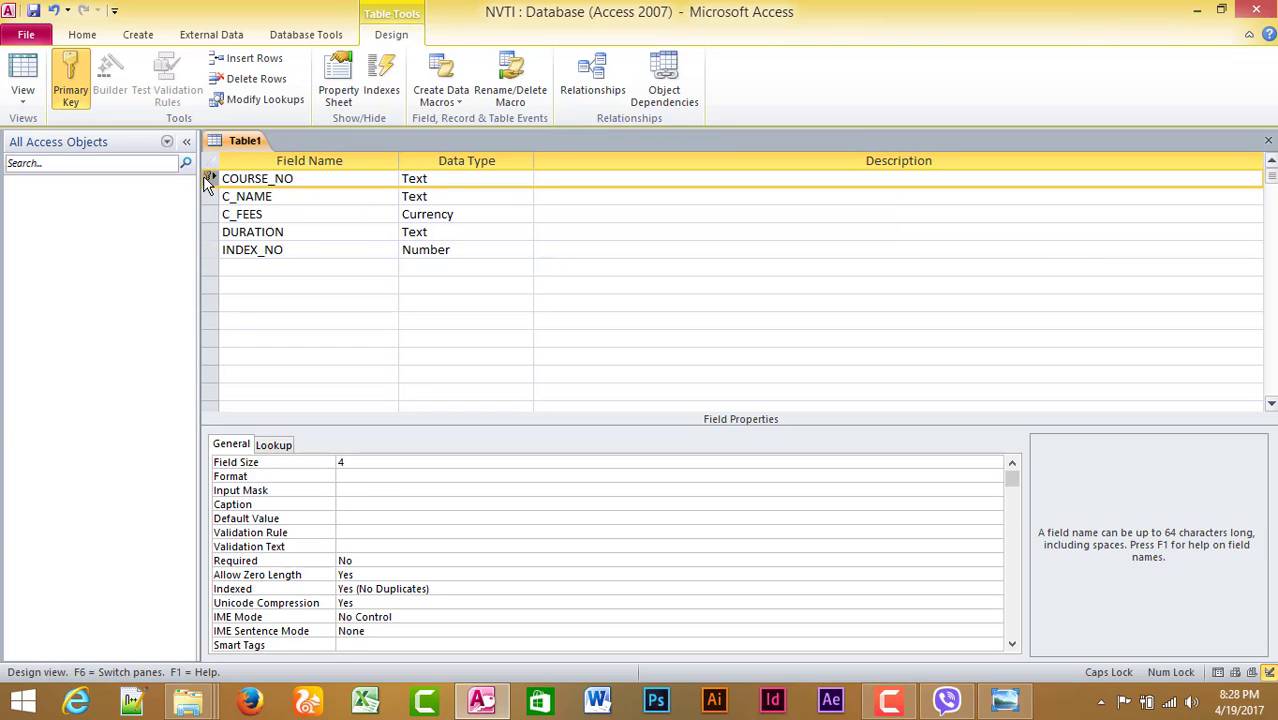
click(229, 250)
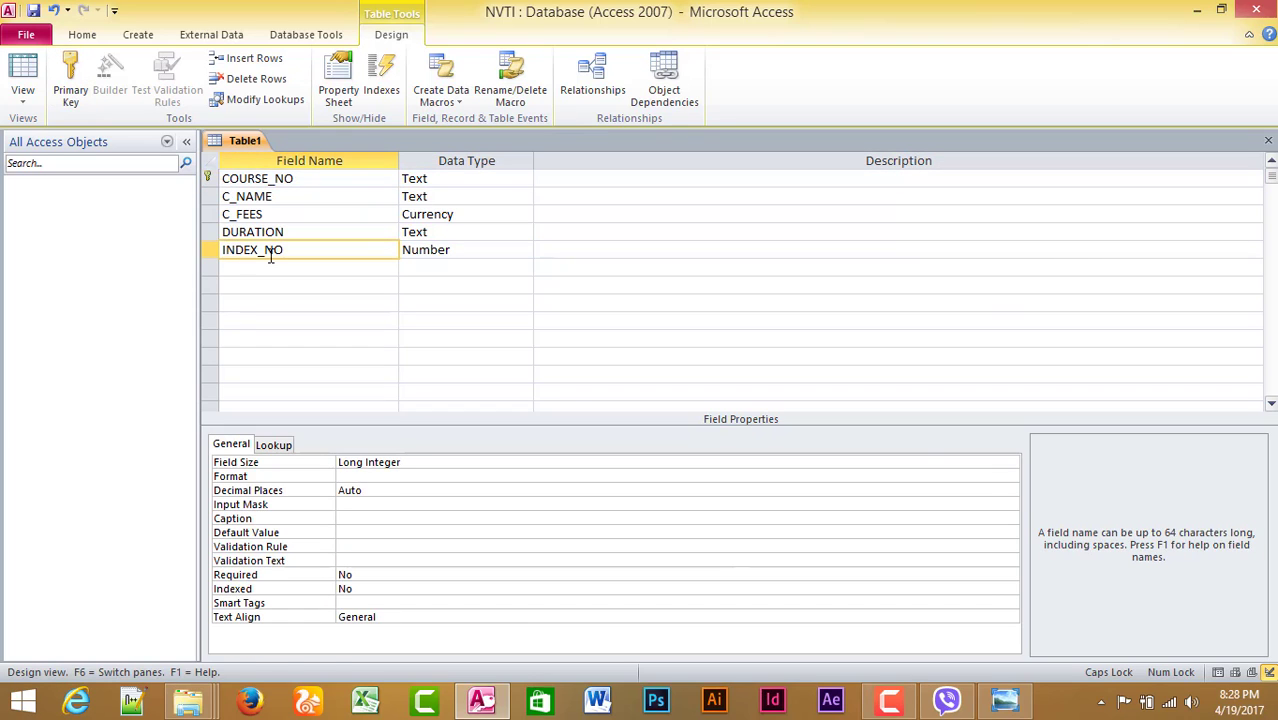
drag(311, 250, 205, 251)
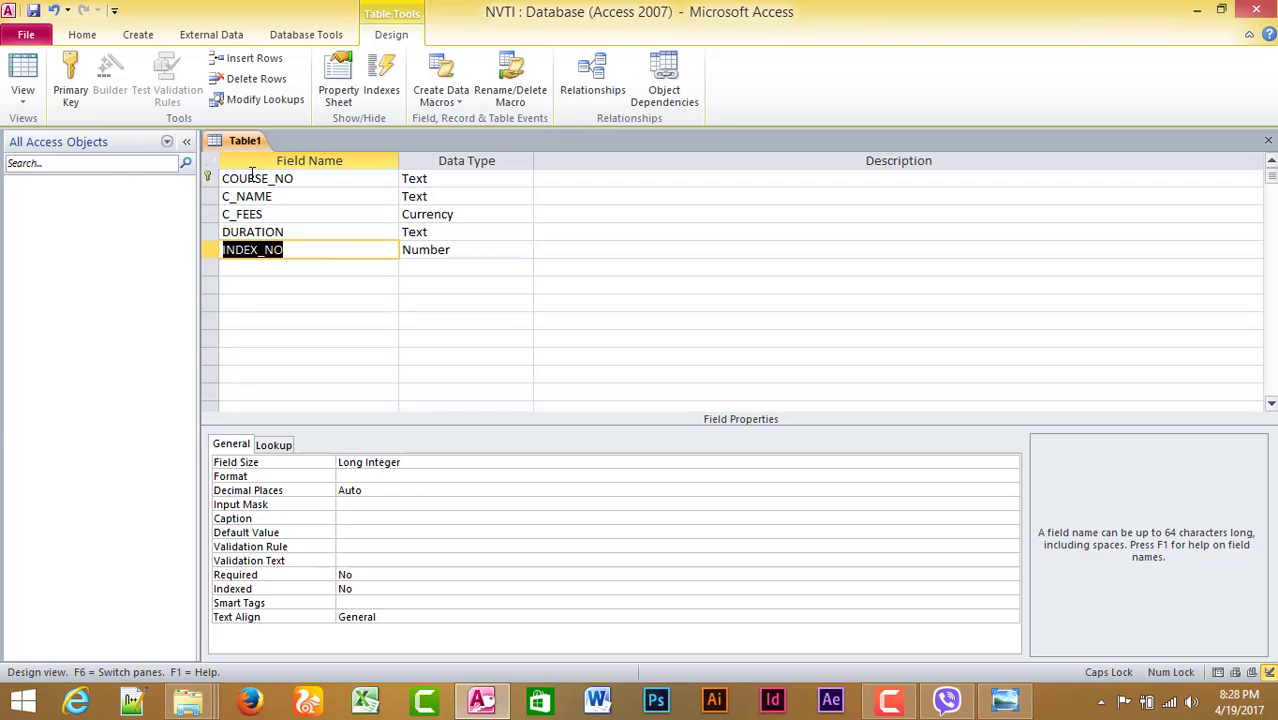
drag(302, 178, 203, 176)
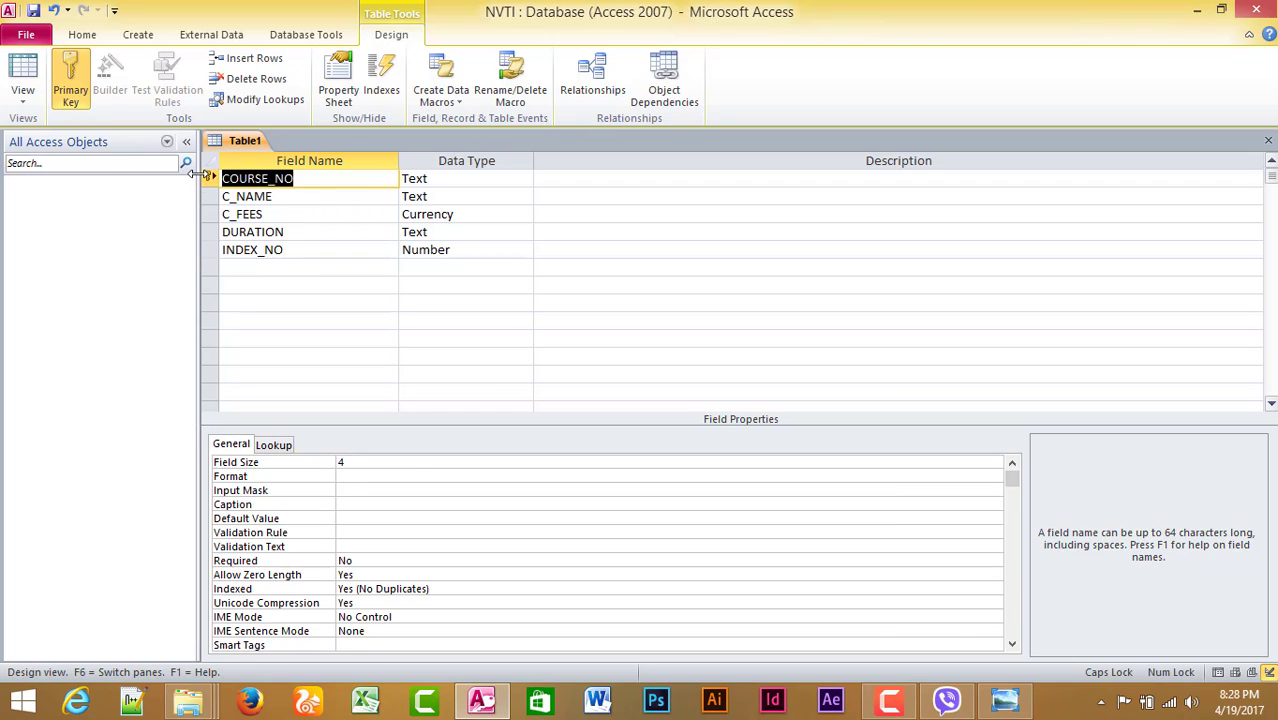
click(296, 256)
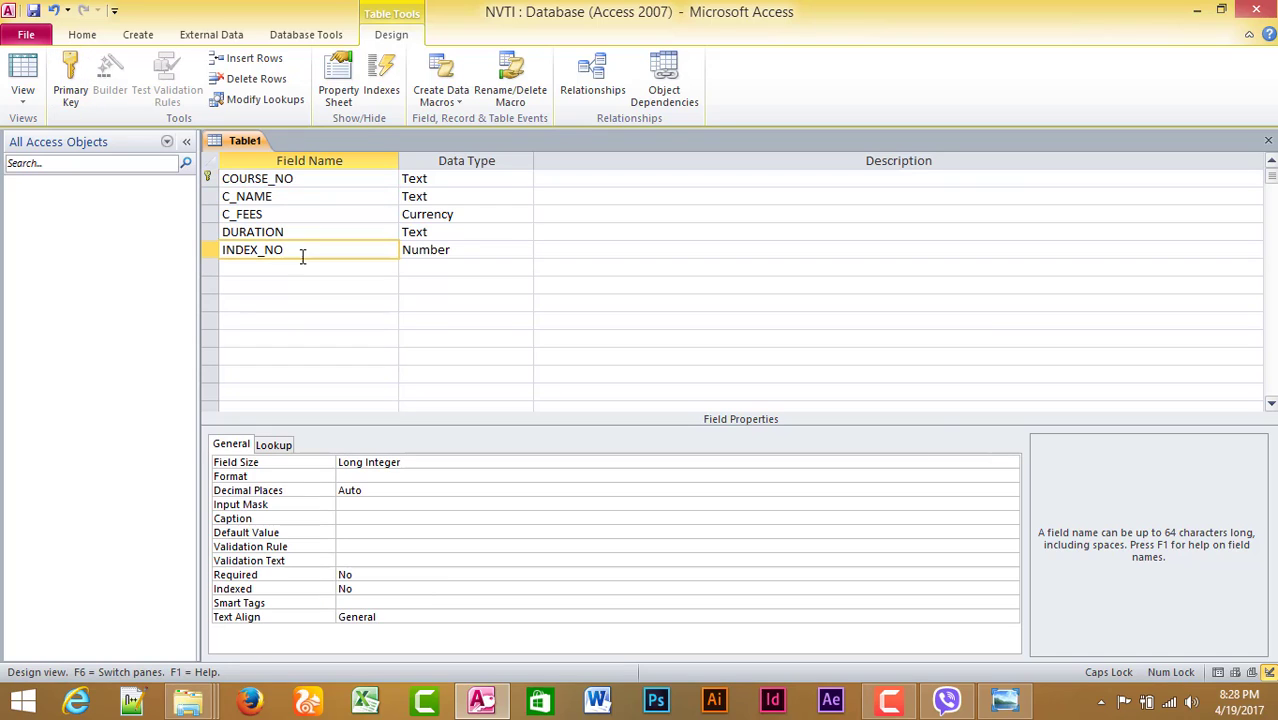
drag(306, 251, 215, 244)
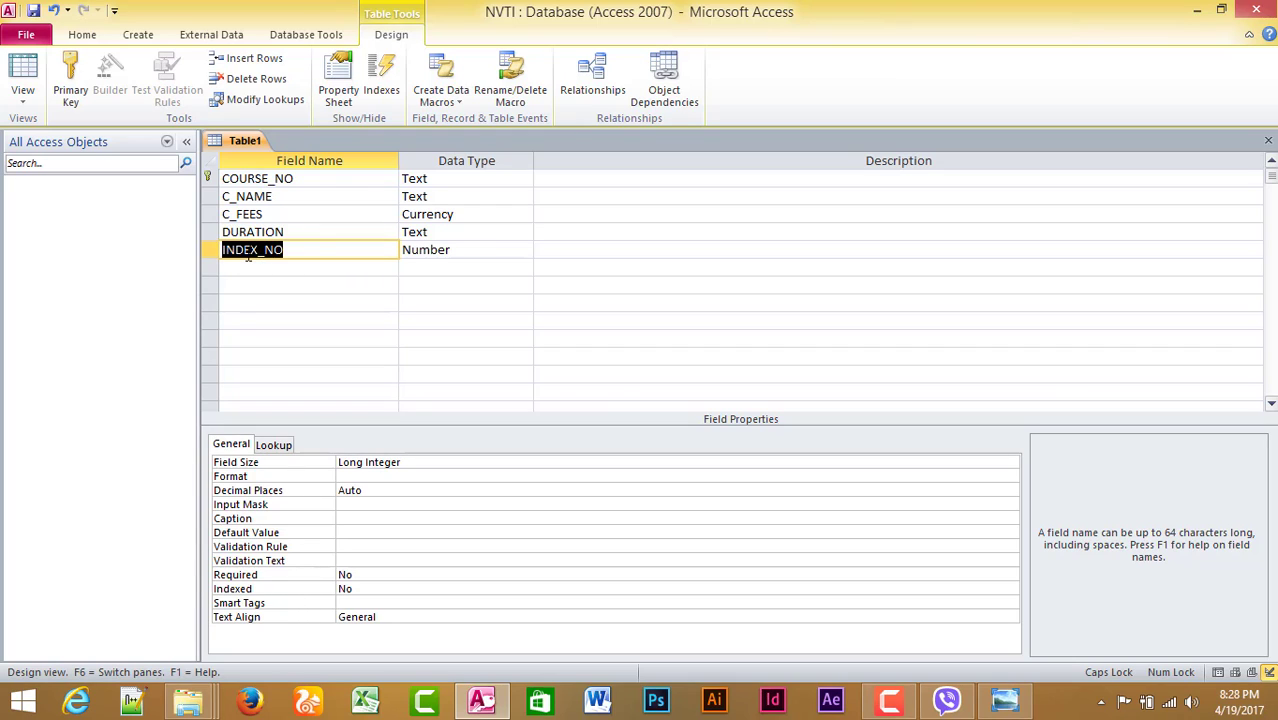
drag(381, 253, 232, 236)
click(317, 251)
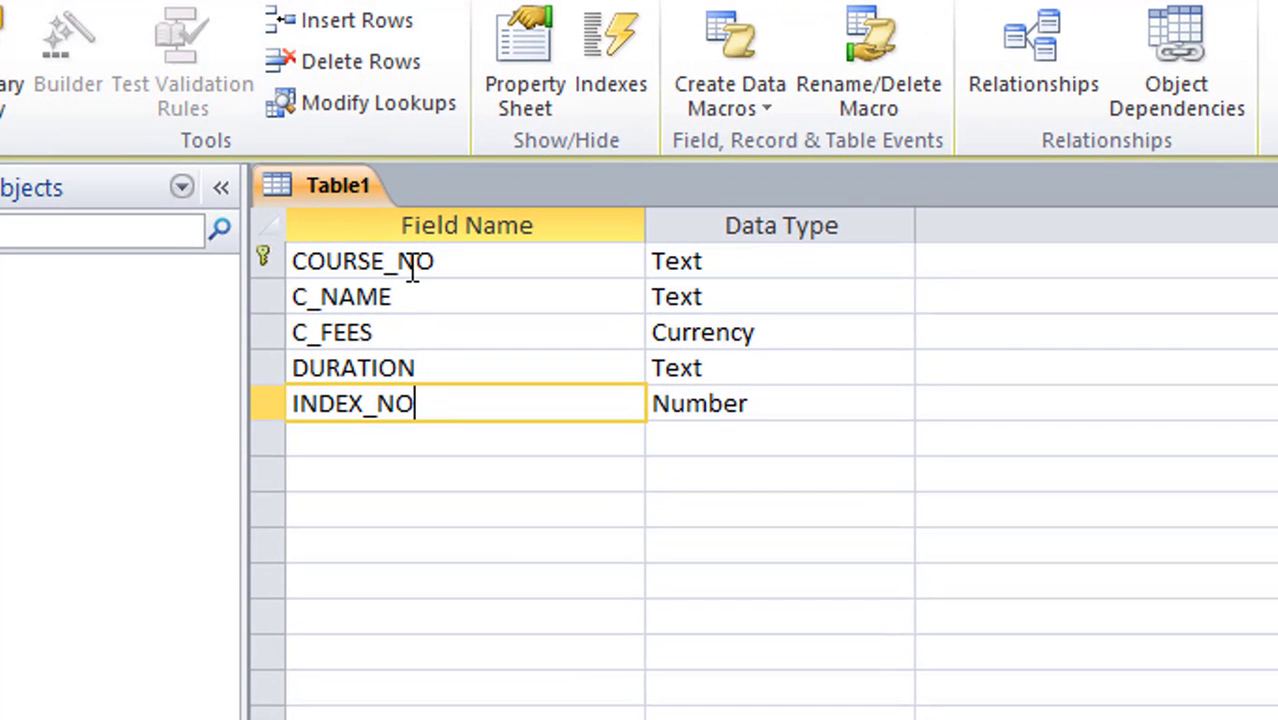
drag(481, 270, 285, 266)
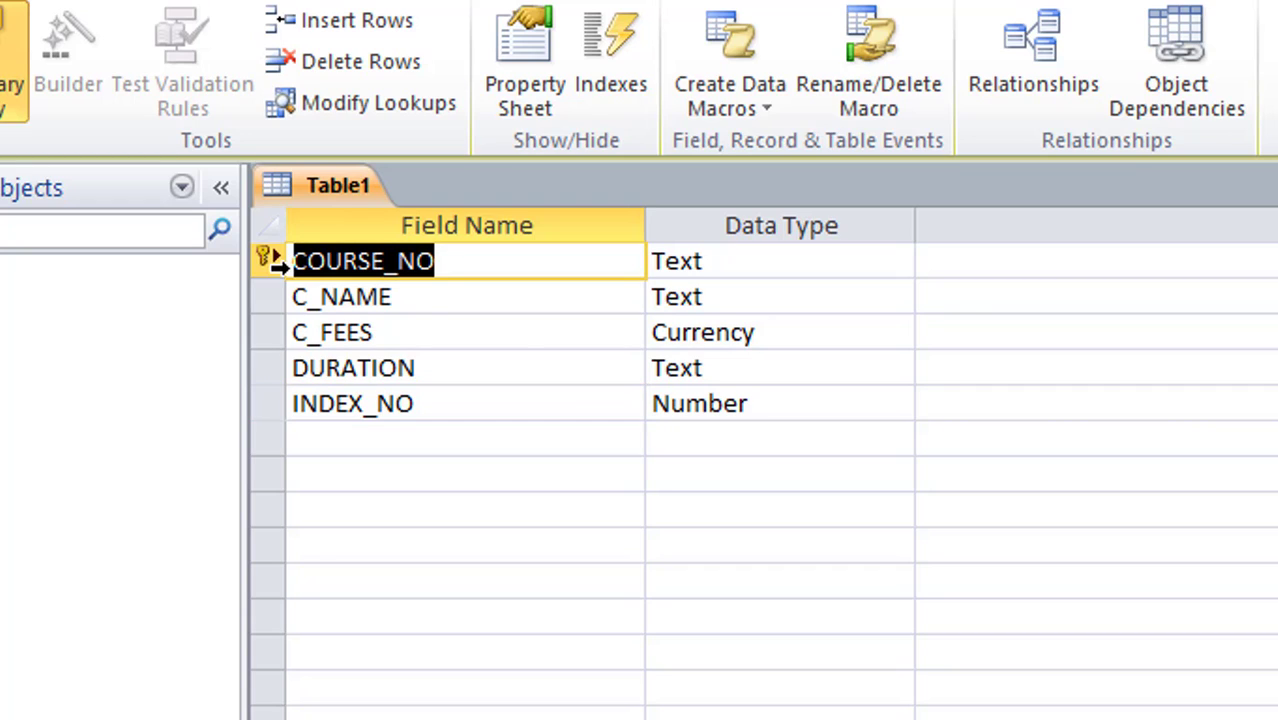
Step: Enter "(PRIMARY KEY , DUPLICATES VALUES" as the description of the COURSE_NO field
click(969, 266)
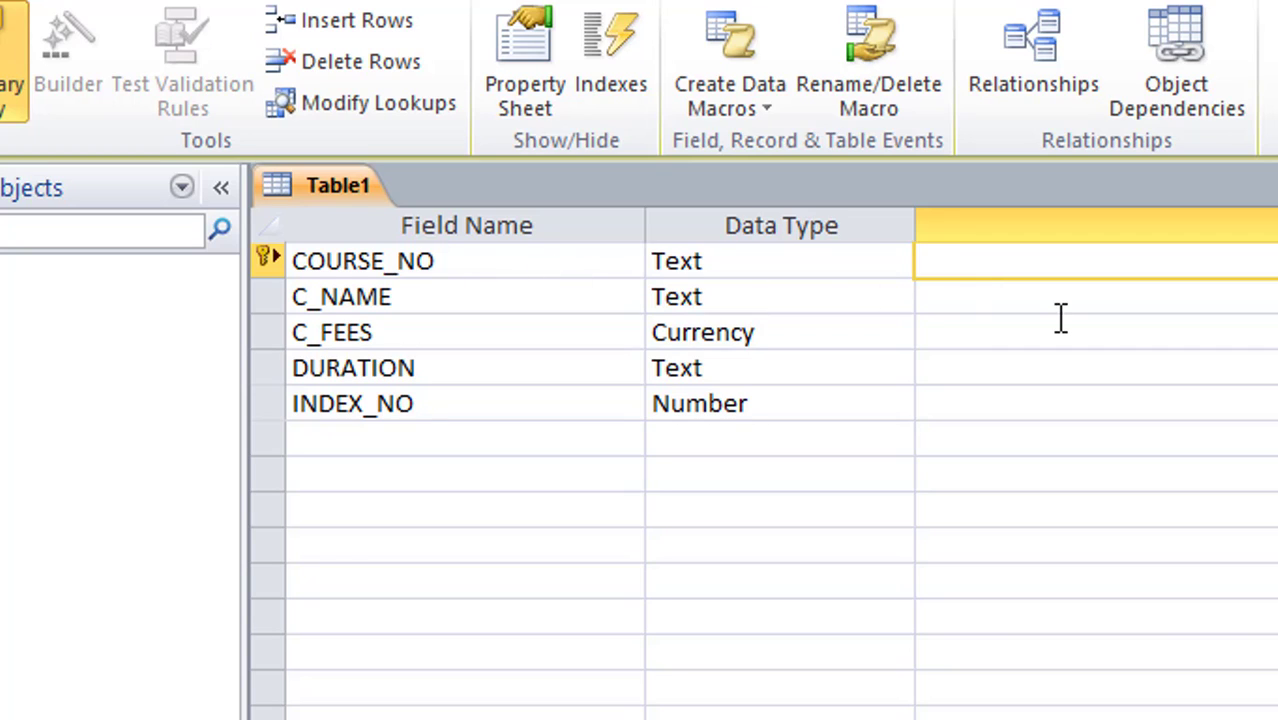
text((pRI)
key(BackSpace)
key(BackSpace)
key(BackSpace)
text(PRIMARY)
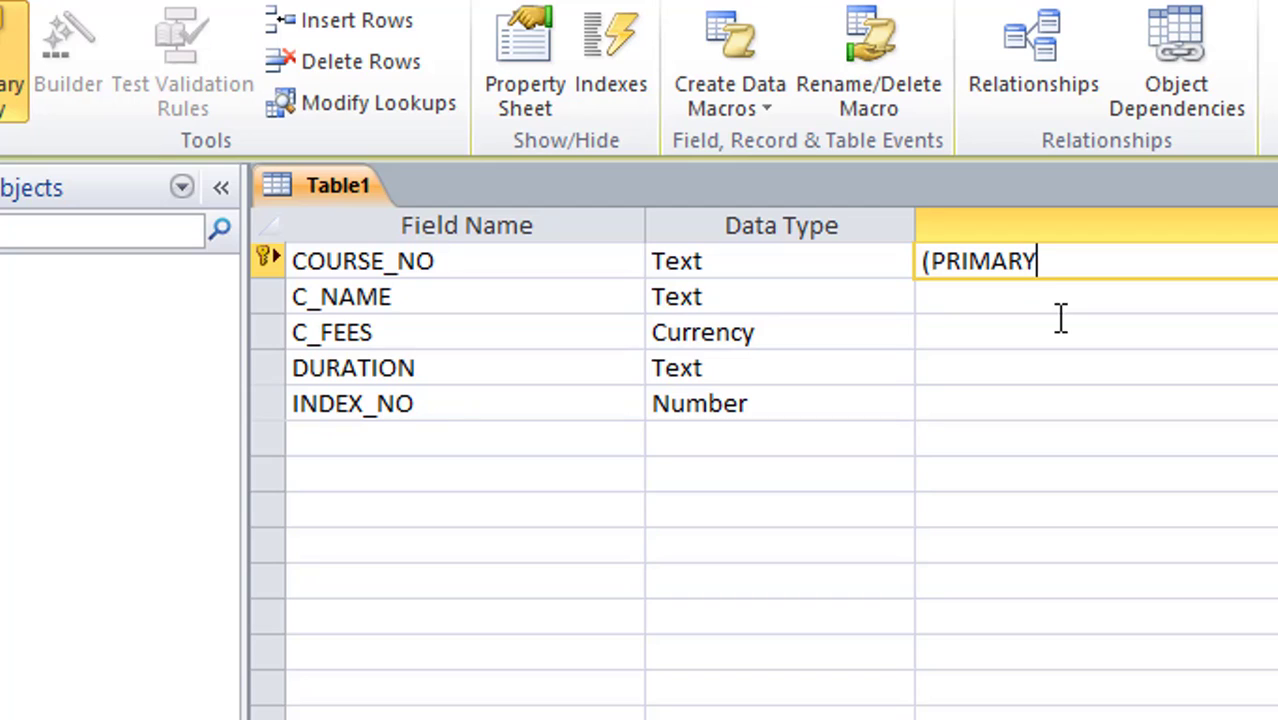
text( KEY)
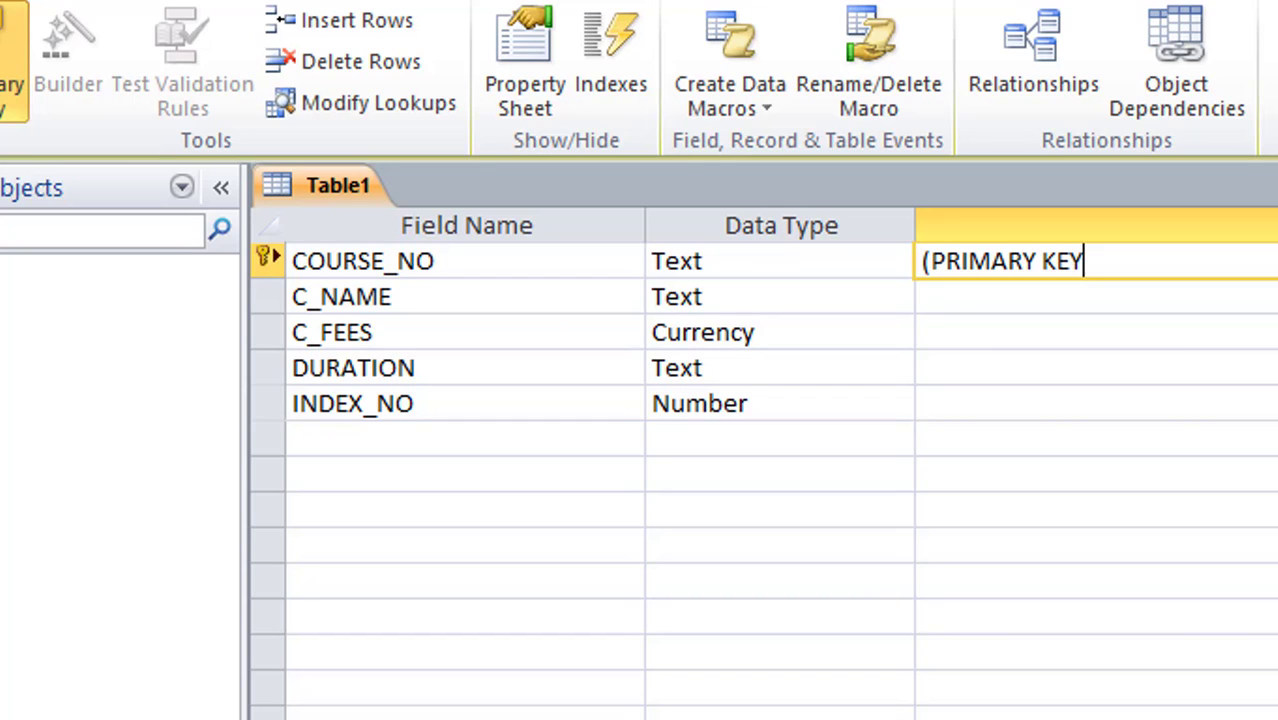
text(,)
key(BackSpace)
text(,DUPLICATES )
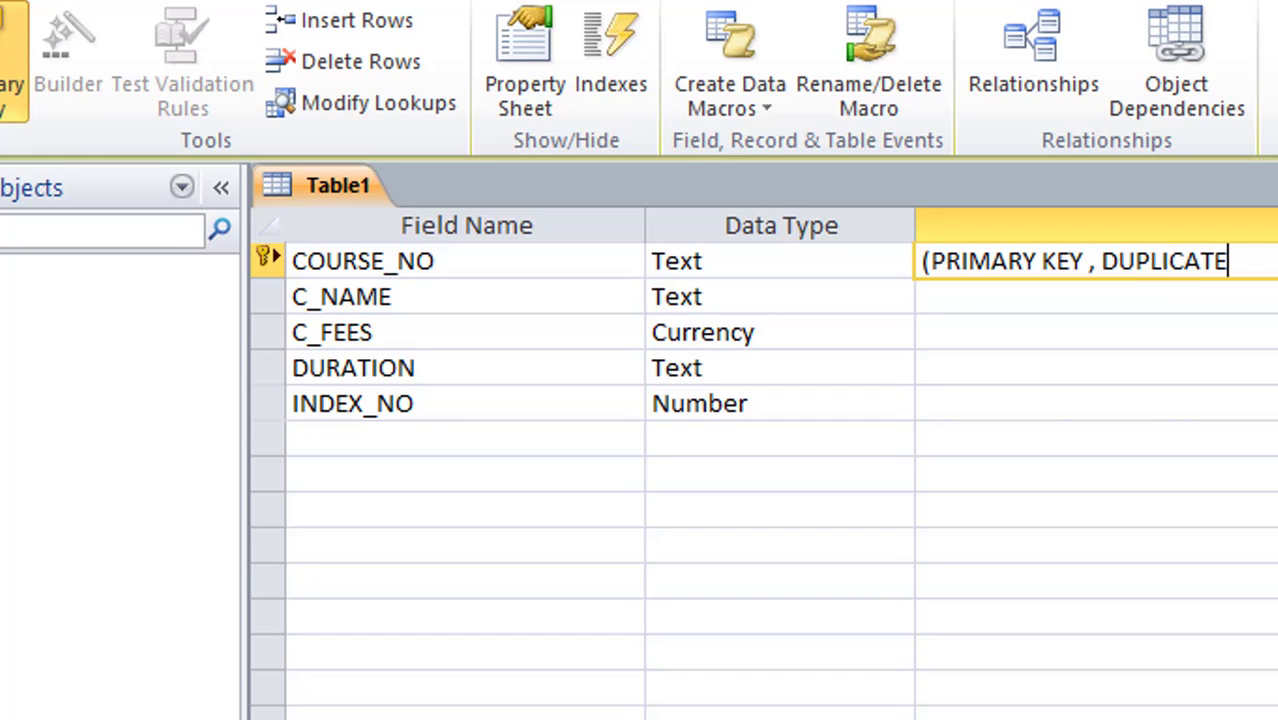
text(B)
key(BackSpace)
text(VALUES)
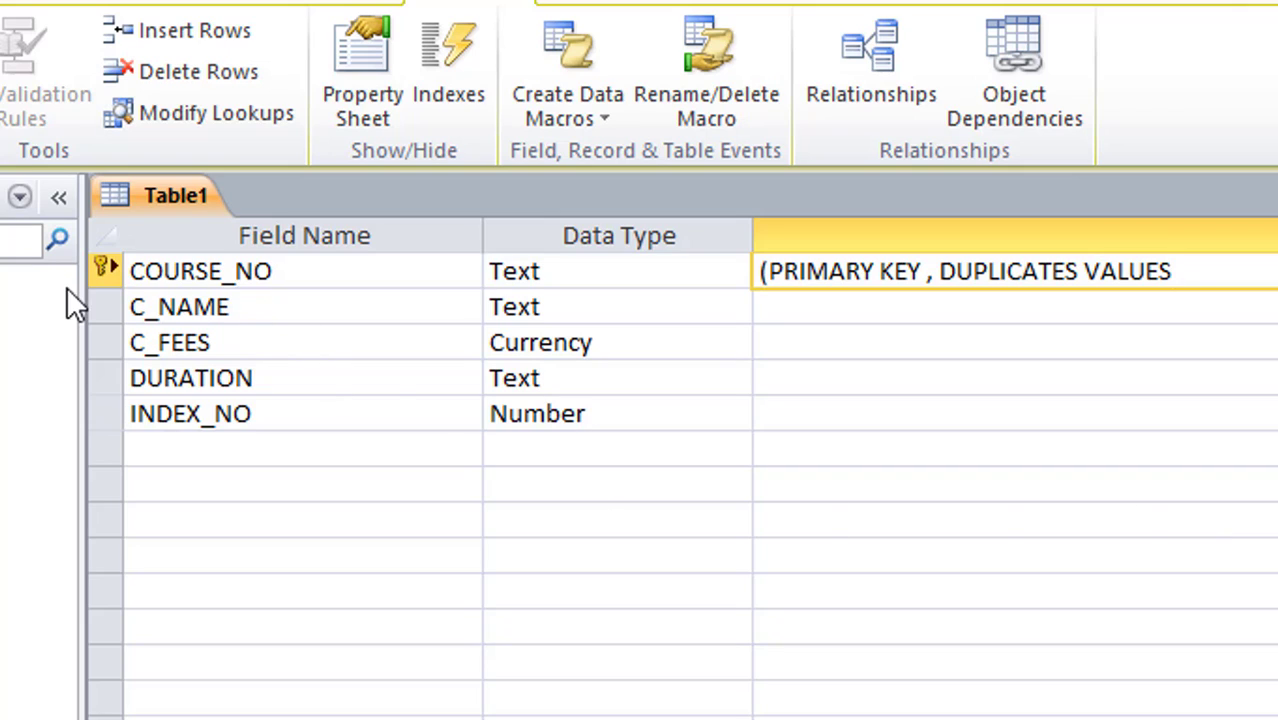
Step: Append ", NULL VALUES ," to the end of the COURSE_NO field's description
drag(298, 270, 130, 268)
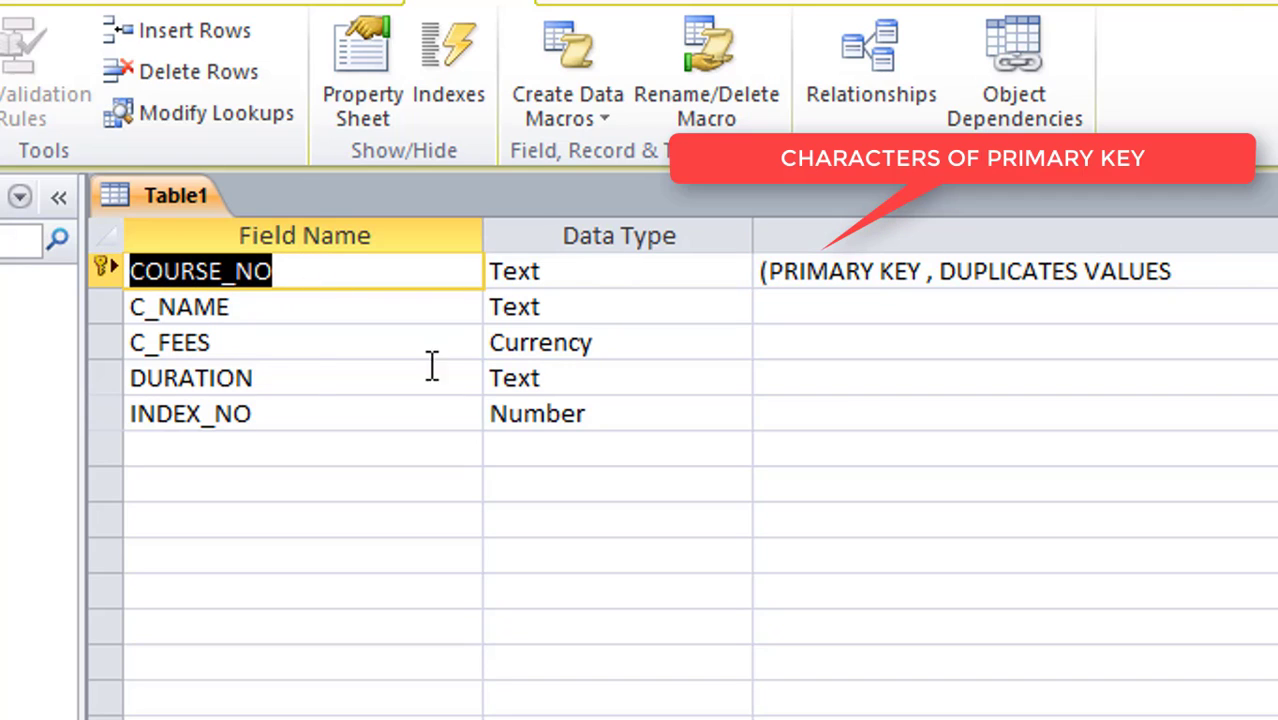
drag(245, 313, 86, 306)
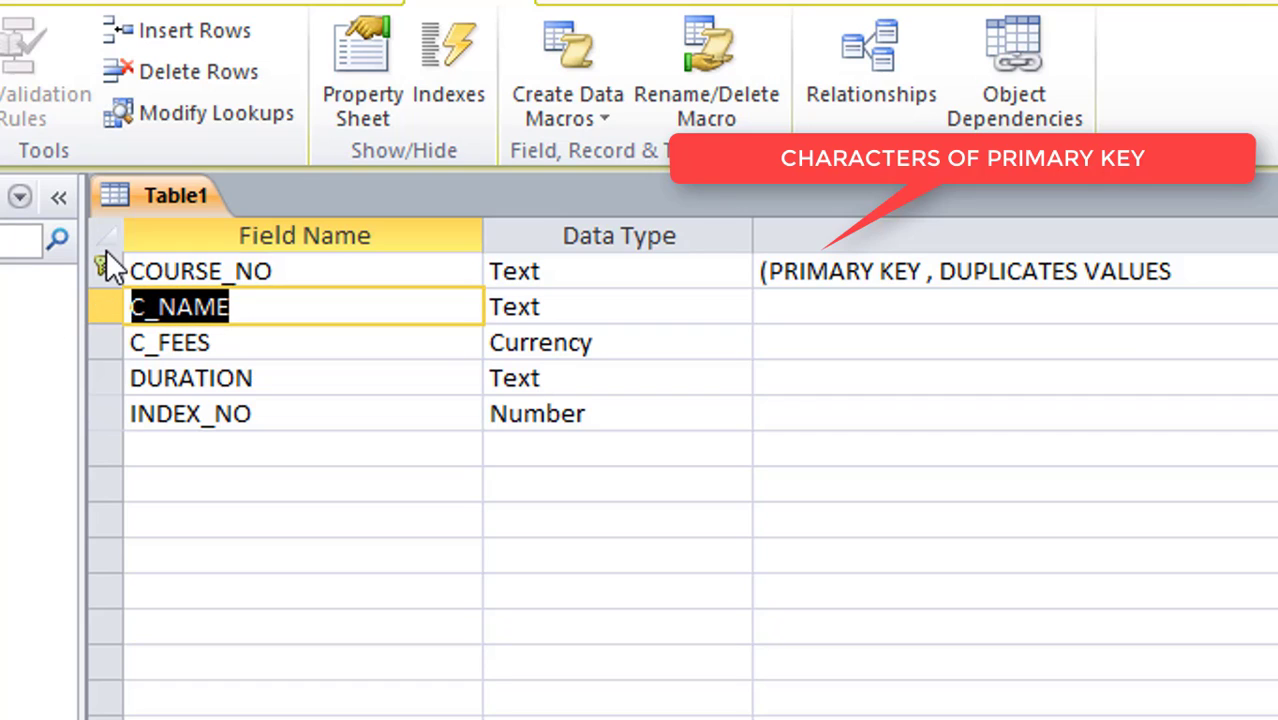
click(1205, 266)
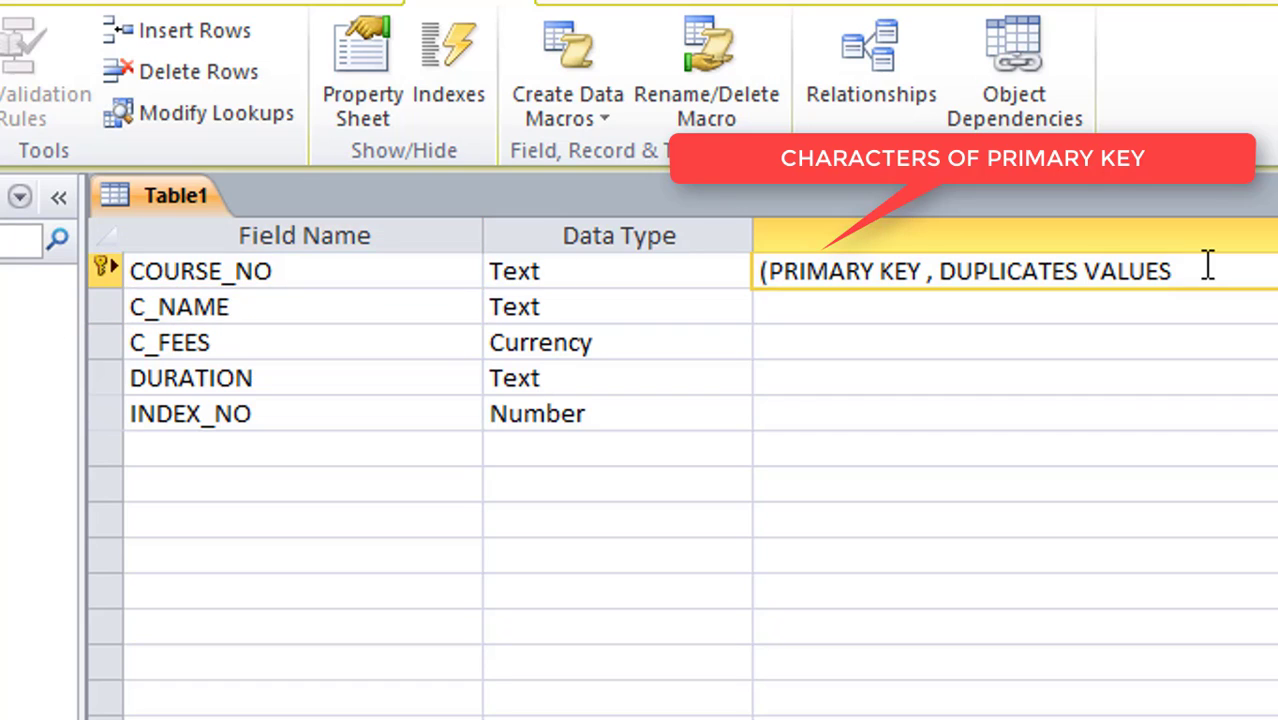
text(, )
text(NULL )
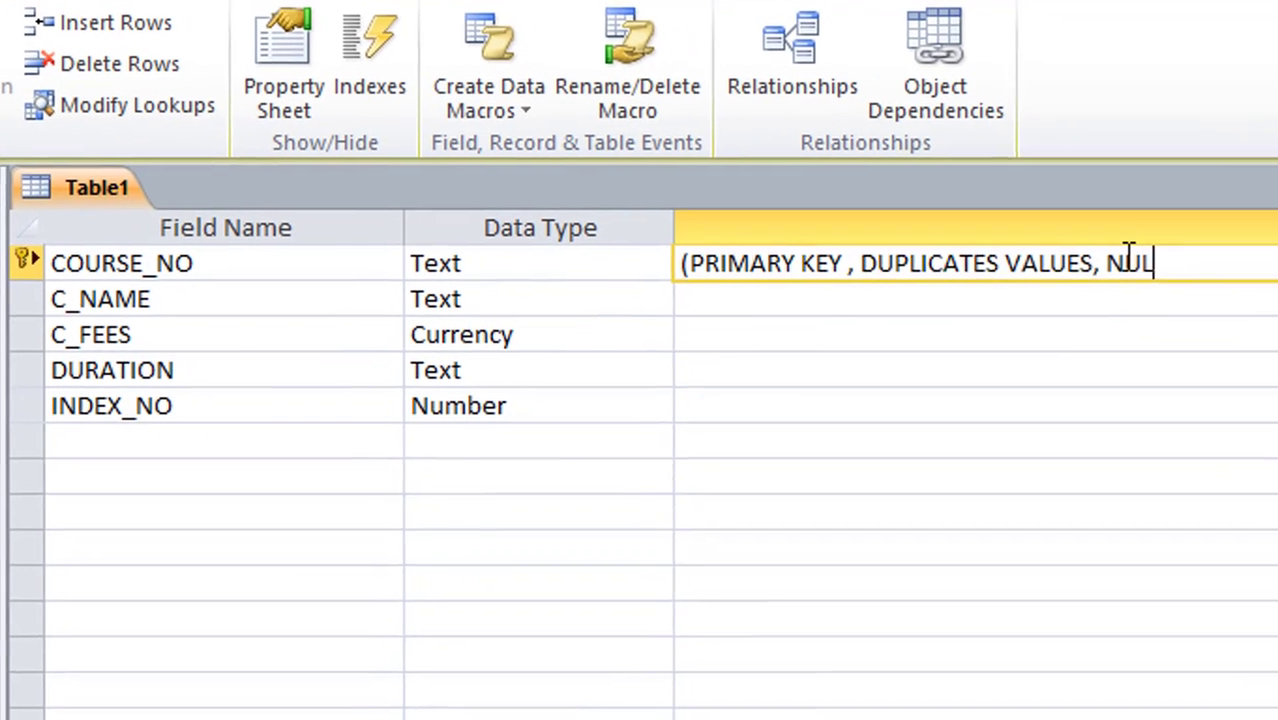
text(VALUES )
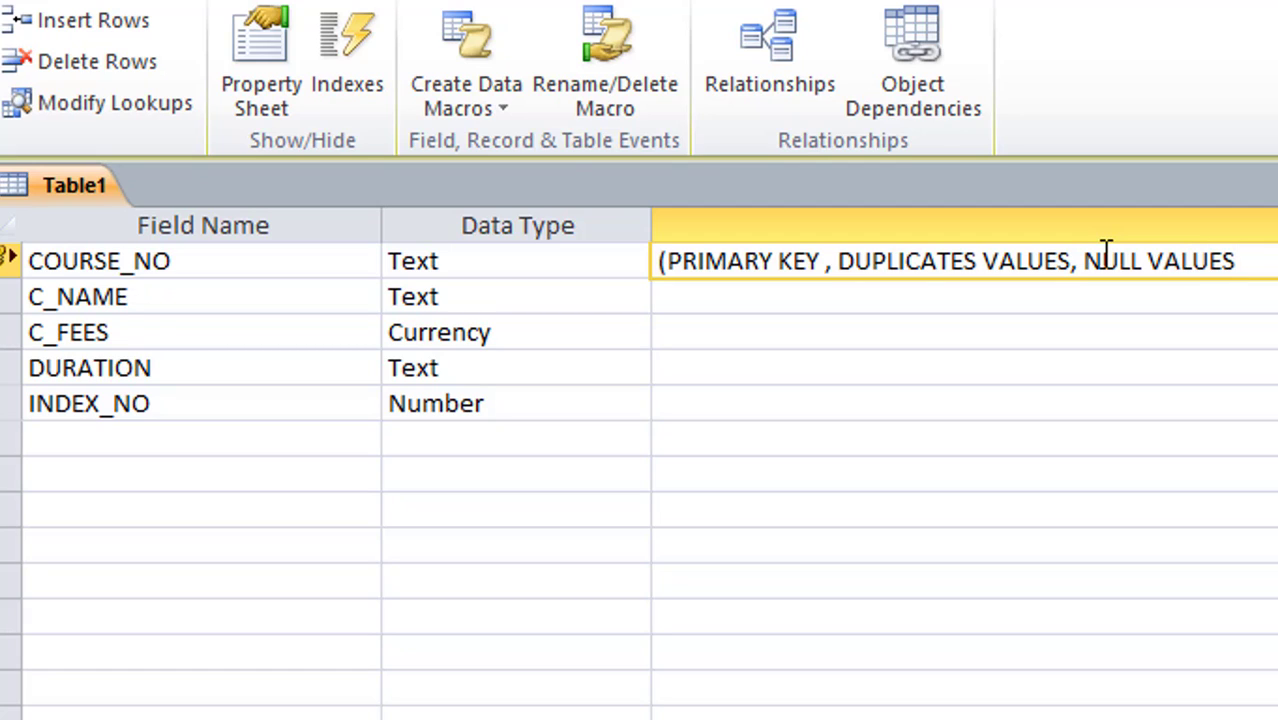
text(,)
Step: Insert "CAN'T ACCEPT" before "NULL VALUES" in the COURSE_NO description
click(1083, 262)
text(CA)
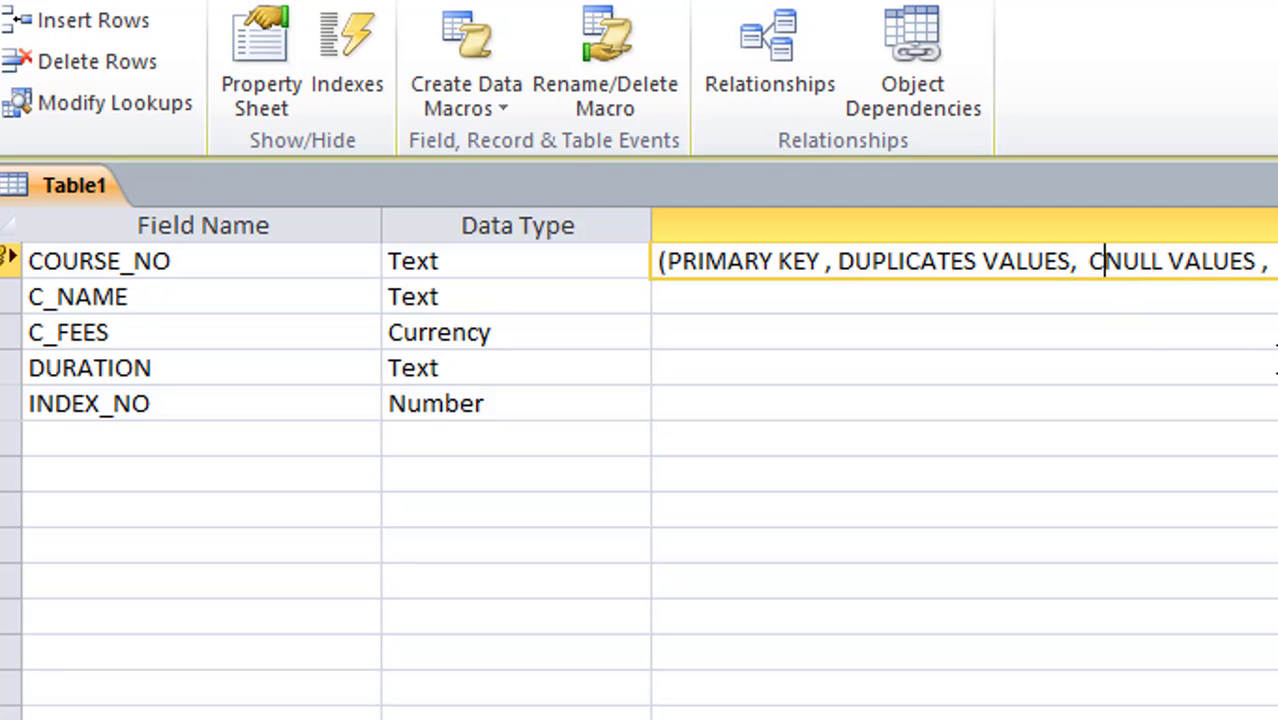
text(N'T )
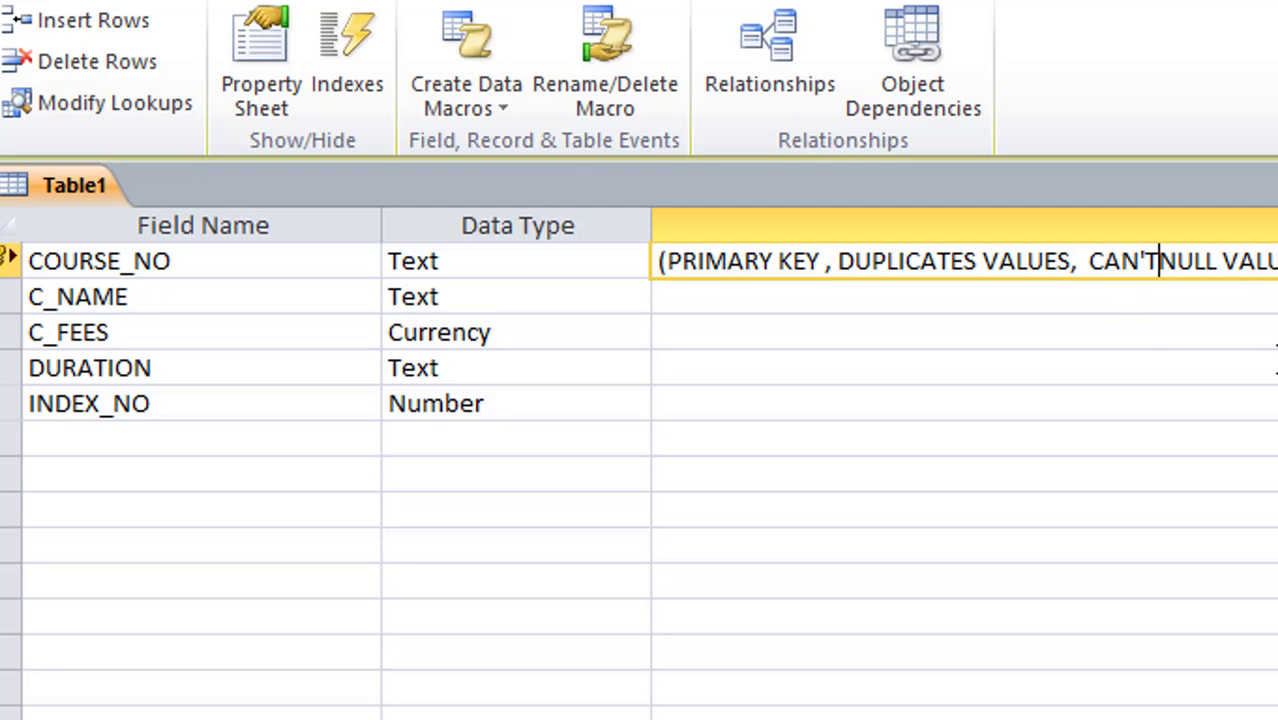
text(ACCEP)
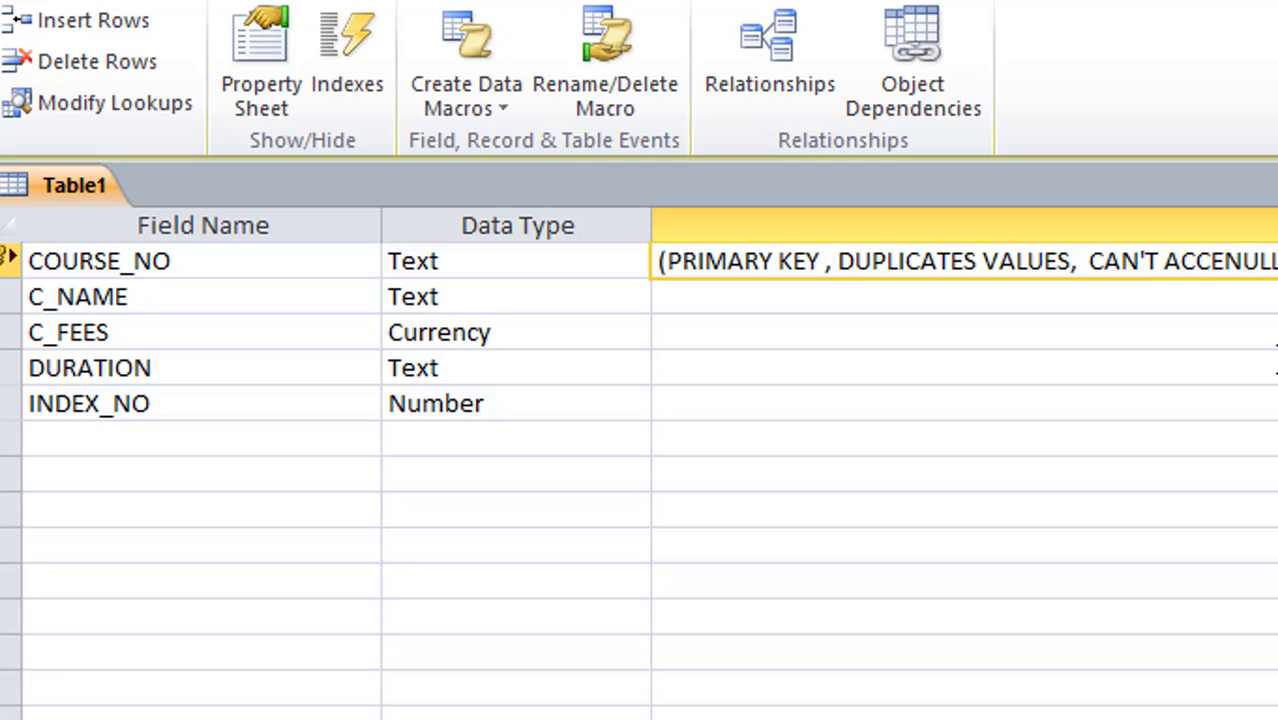
text(T)
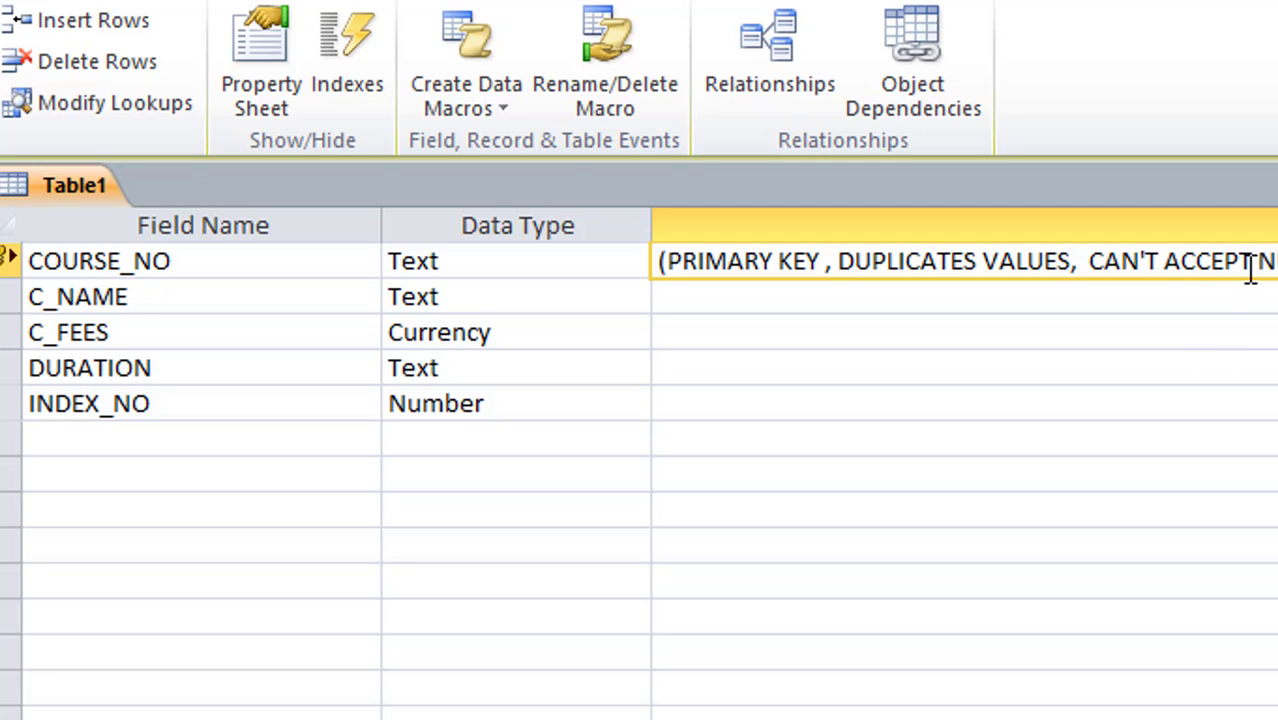
Step: Review the words NULL and DUPLICATES in the COURSE_NO description by highlighting them
mouse_move(1268, 262)
mouse_down()
mouse_move(1192, 277)
mouse_move(1264, 262)
mouse_up()
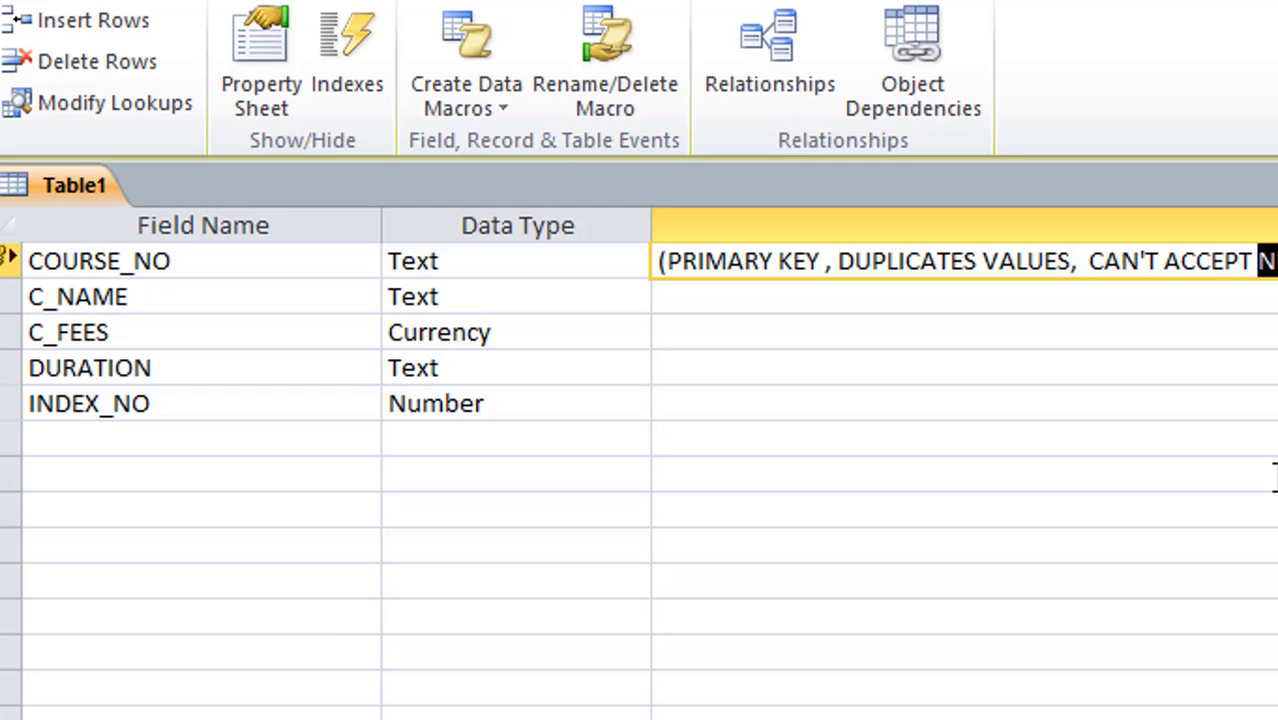
click(11, 260)
drag(1262, 260, 1276, 260)
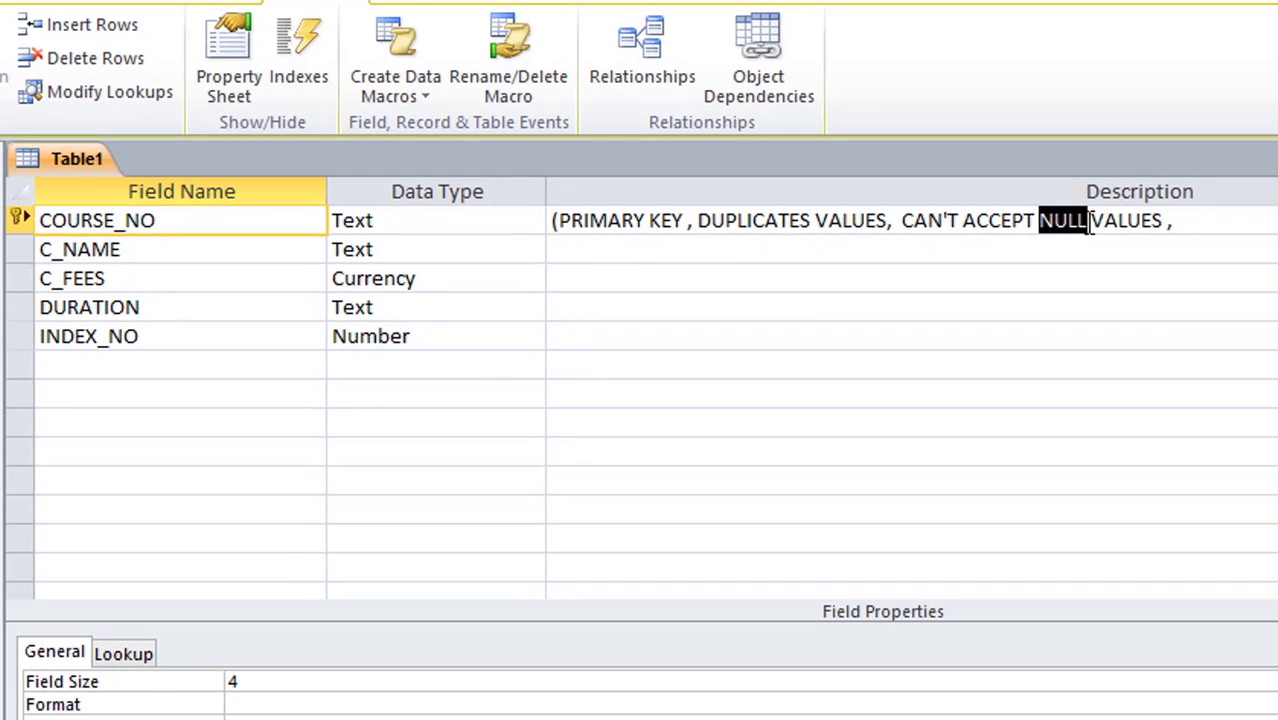
click(1276, 250)
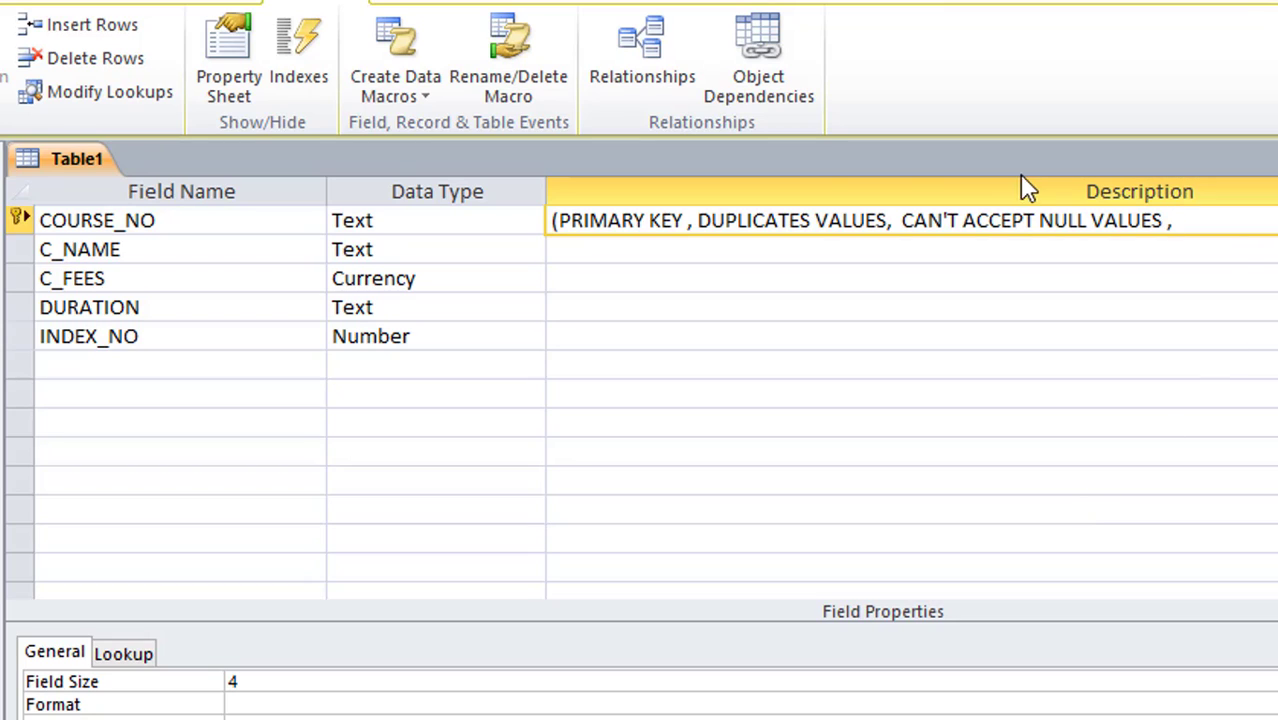
drag(698, 222, 822, 226)
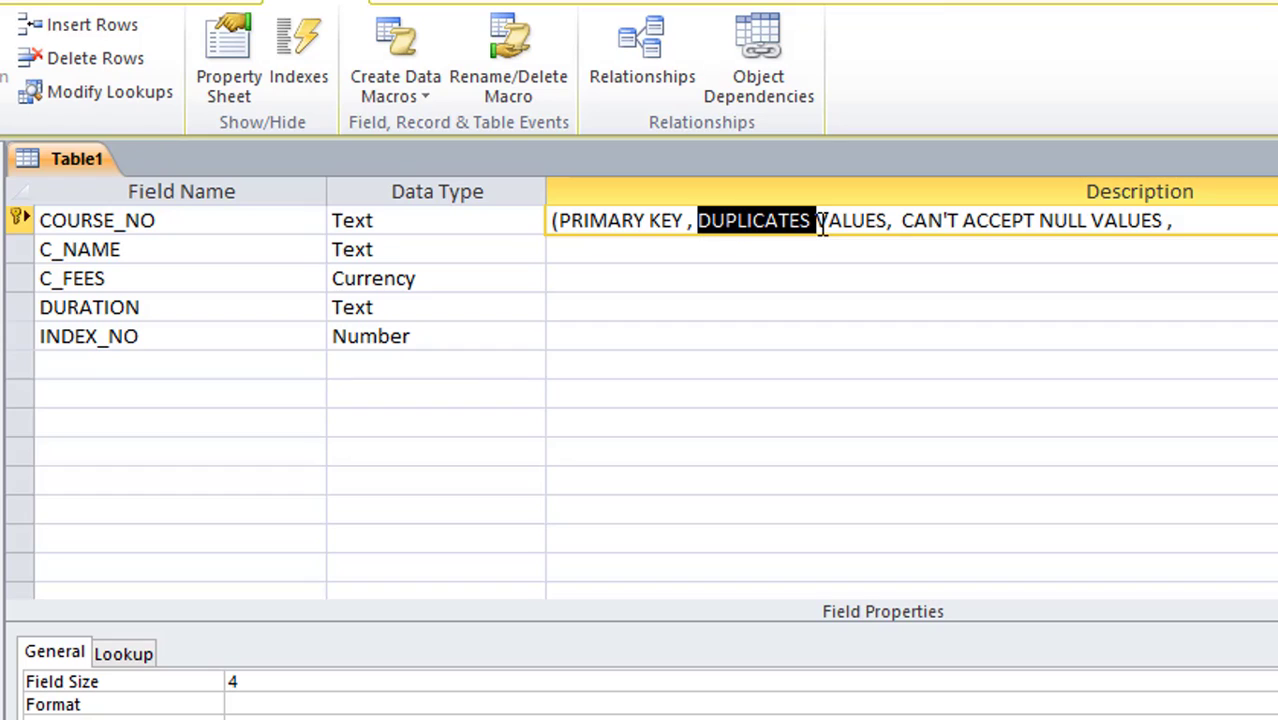
Step: Insert "UNIQUE" before "DUPLICATES VALUES" in the COURSE_NO description and replace its trailing comma with a closing parenthesis
click(701, 222)
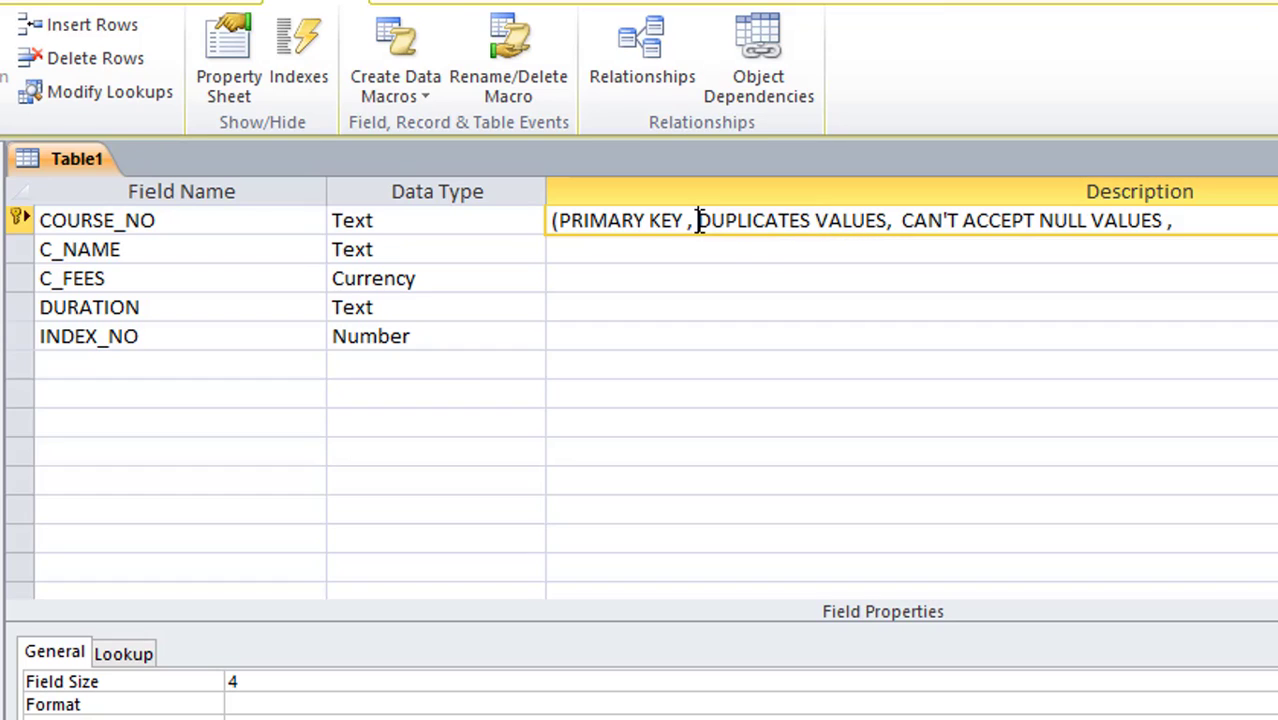
text(UNIQU)
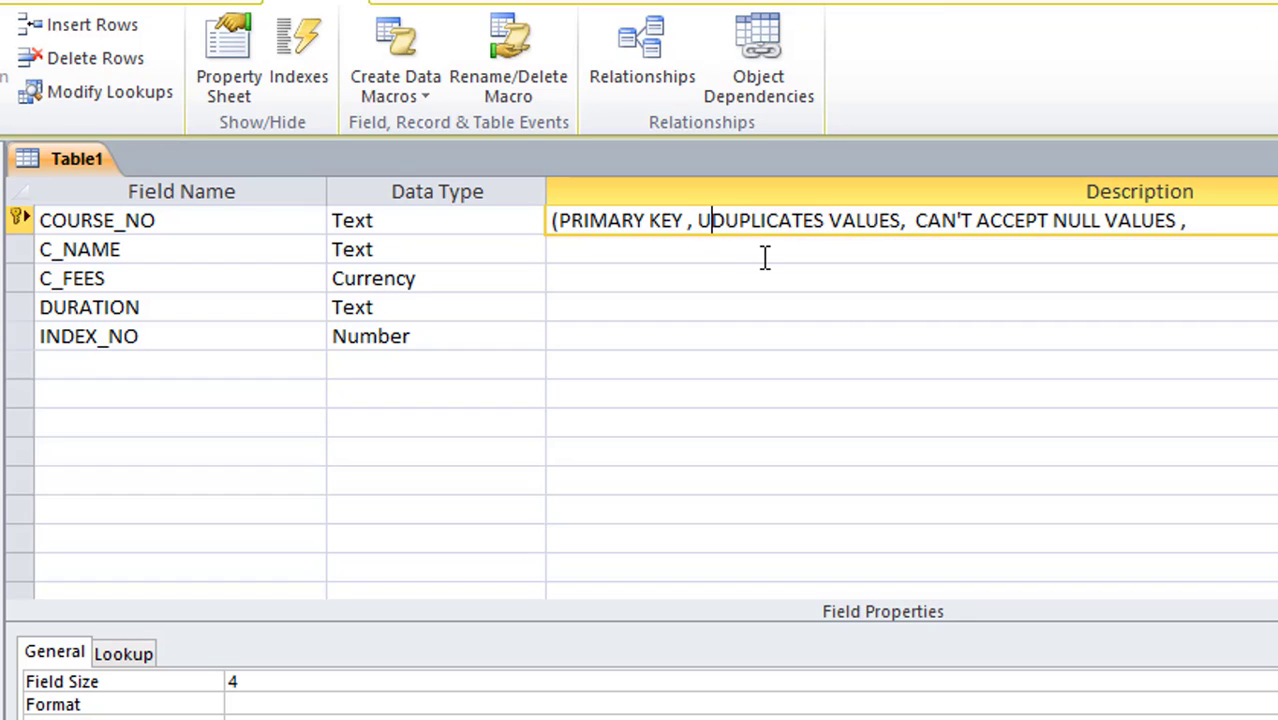
text(E)
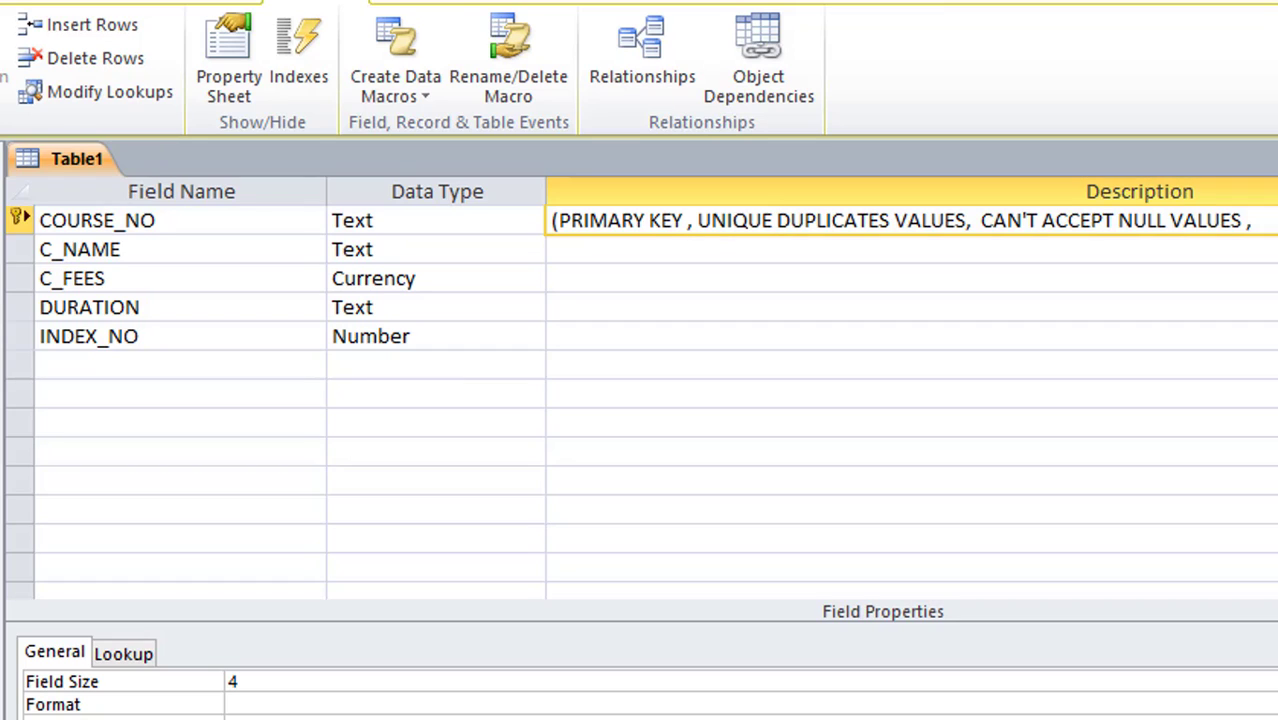
key(End)
key(BackSpace)
text())
Step: Enter "( FORIEGN KEY , NO UNIQUE" as the description of the INDEX_NO field
double_click(114, 337)
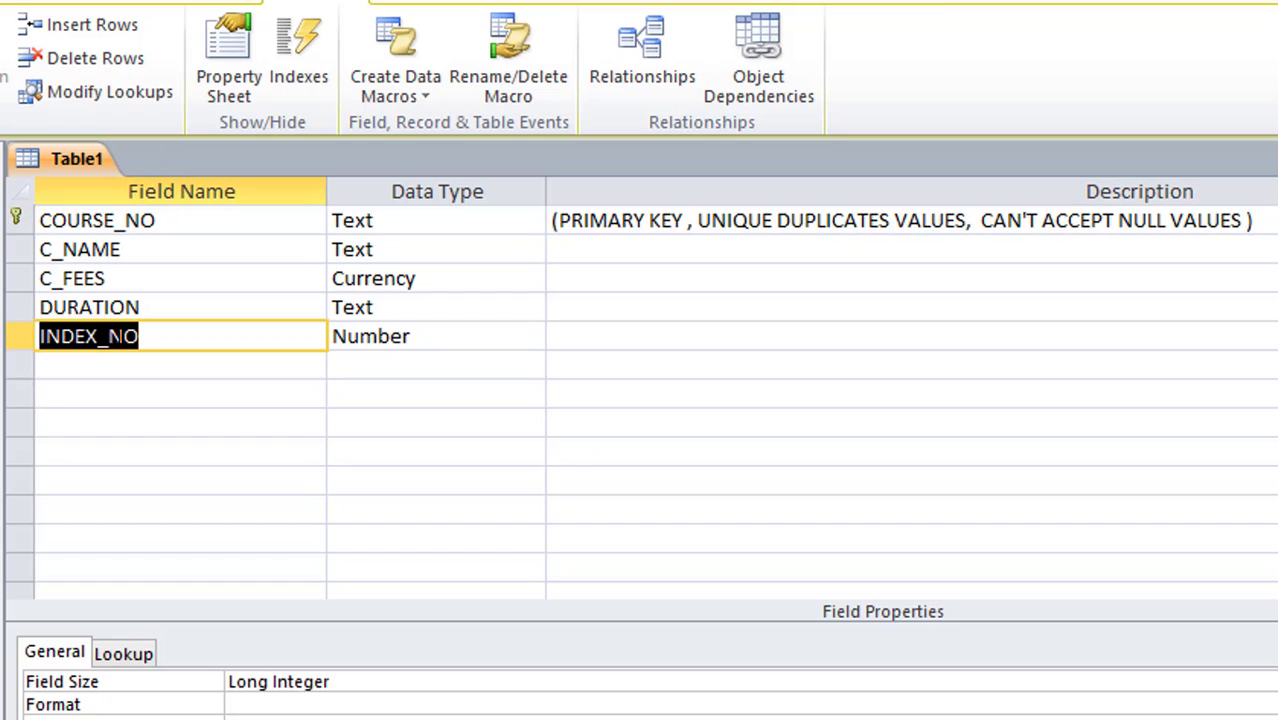
click(163, 337)
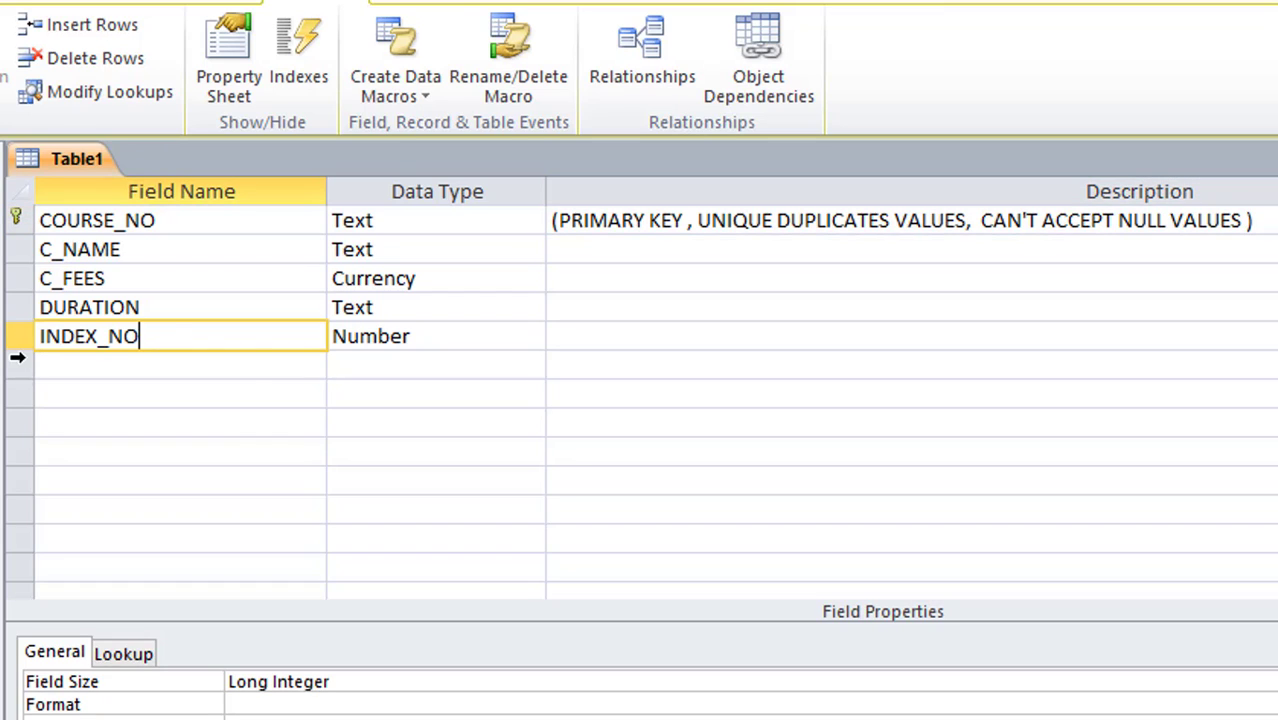
click(566, 334)
text(()
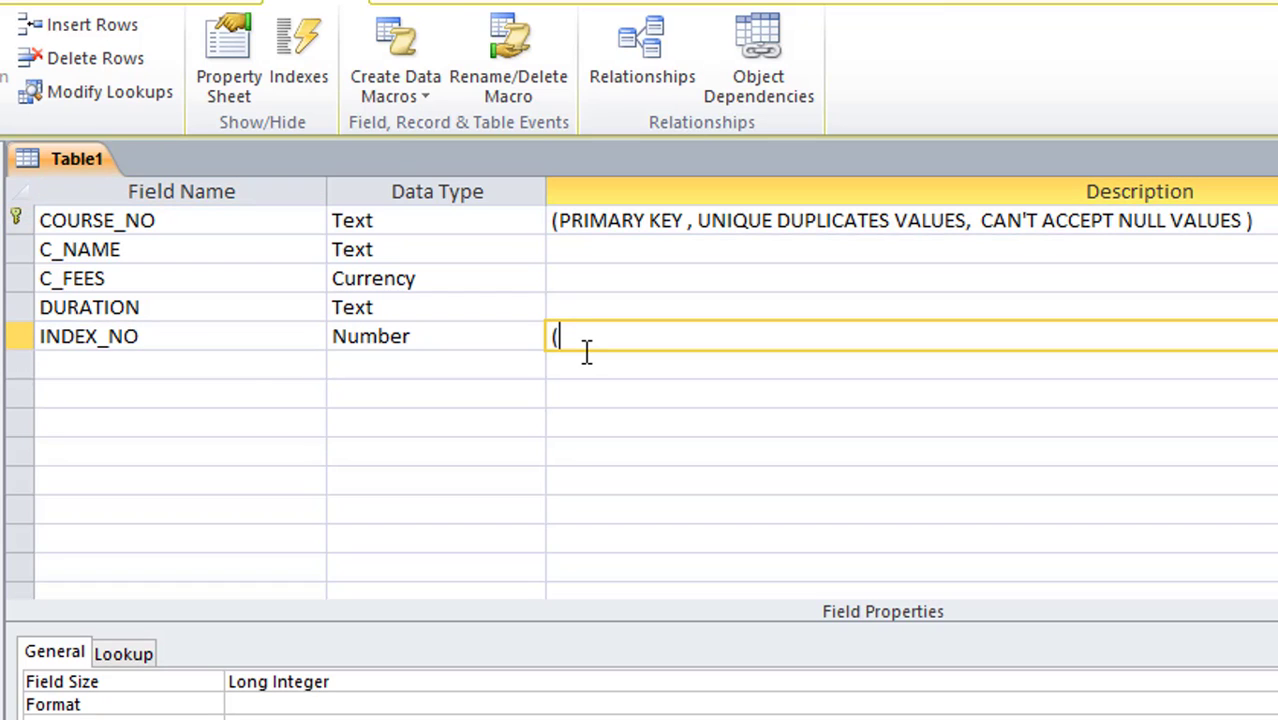
text( FORI)
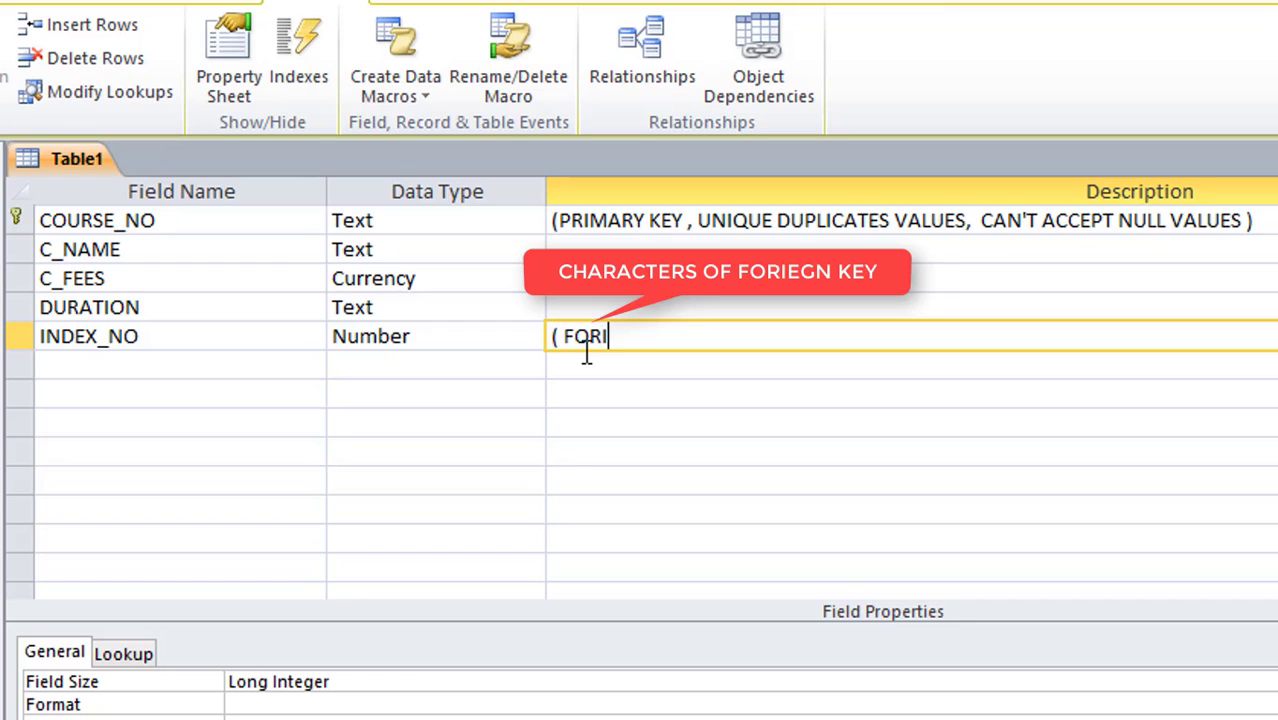
text(EGN KEY , )
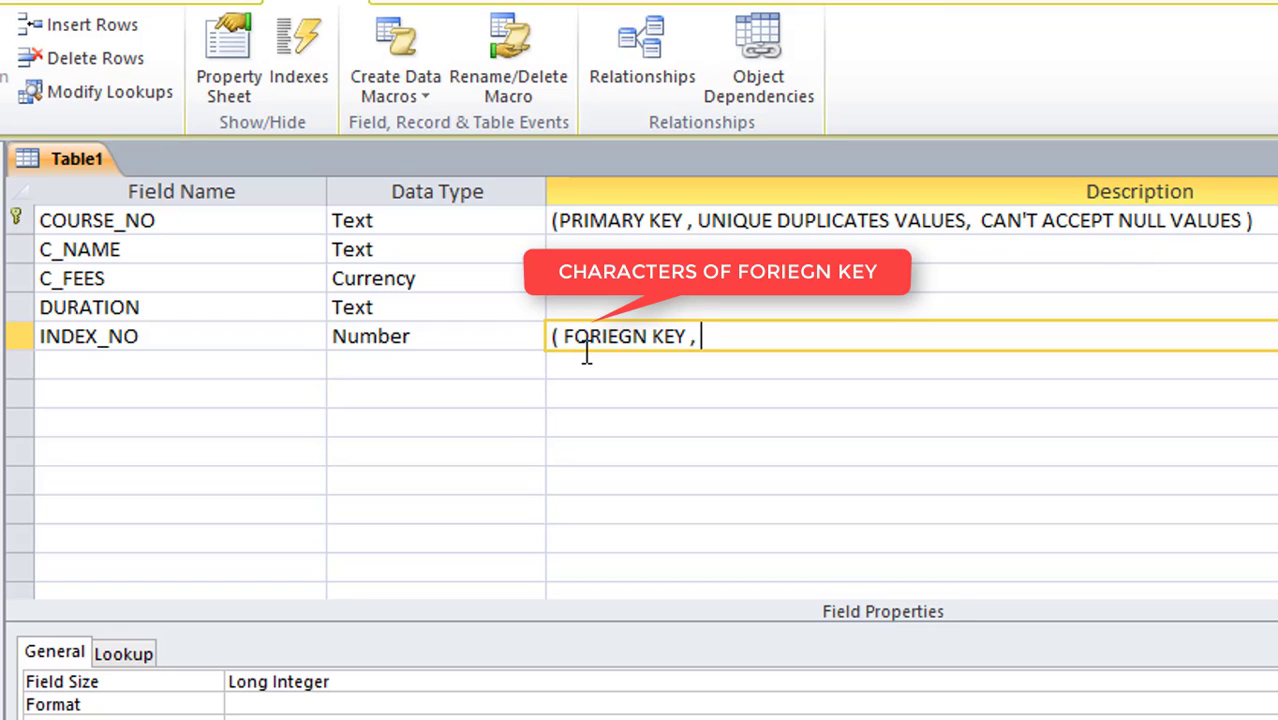
text(NO UNIQUE)
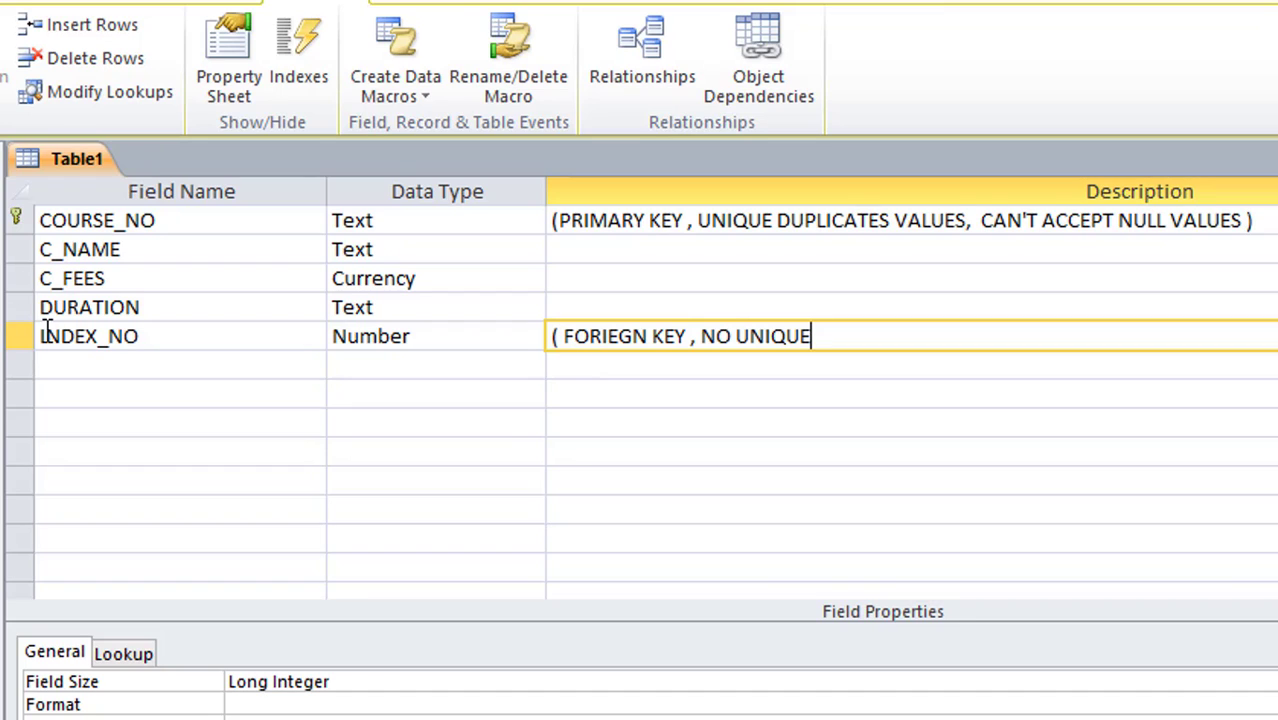
drag(45, 336, 262, 356)
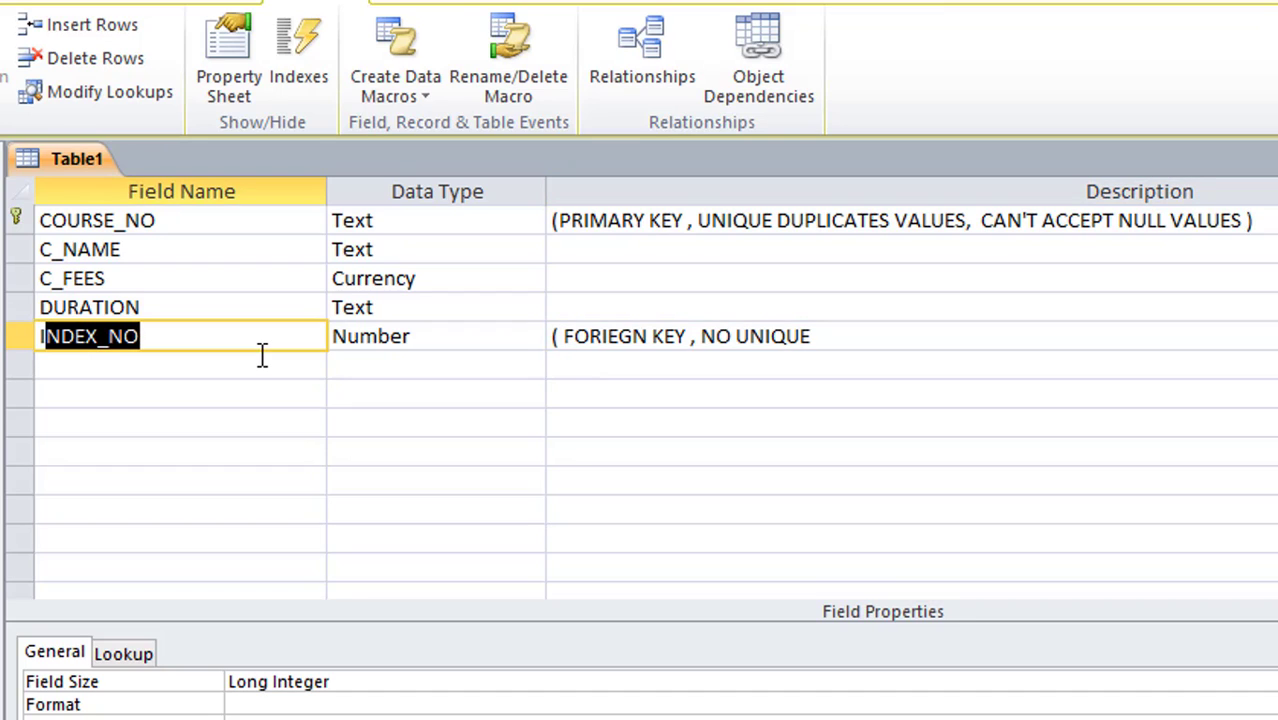
click(830, 346)
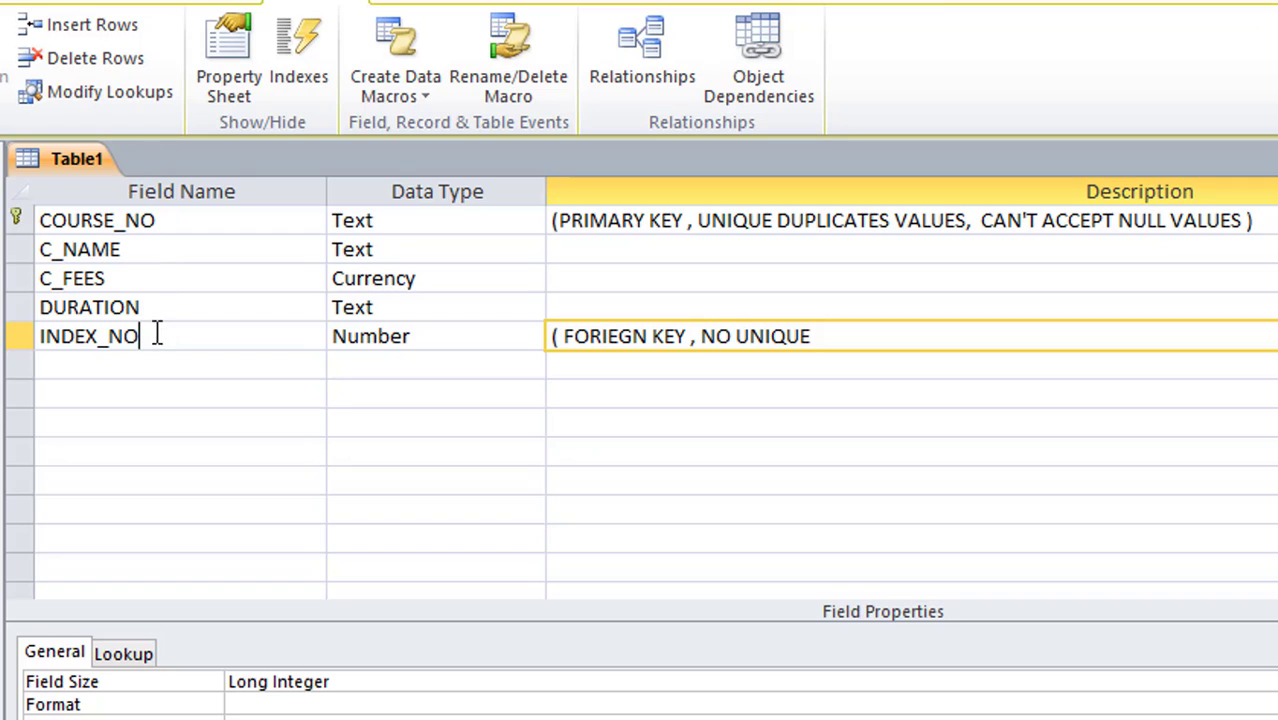
drag(157, 336, 14, 348)
click(177, 356)
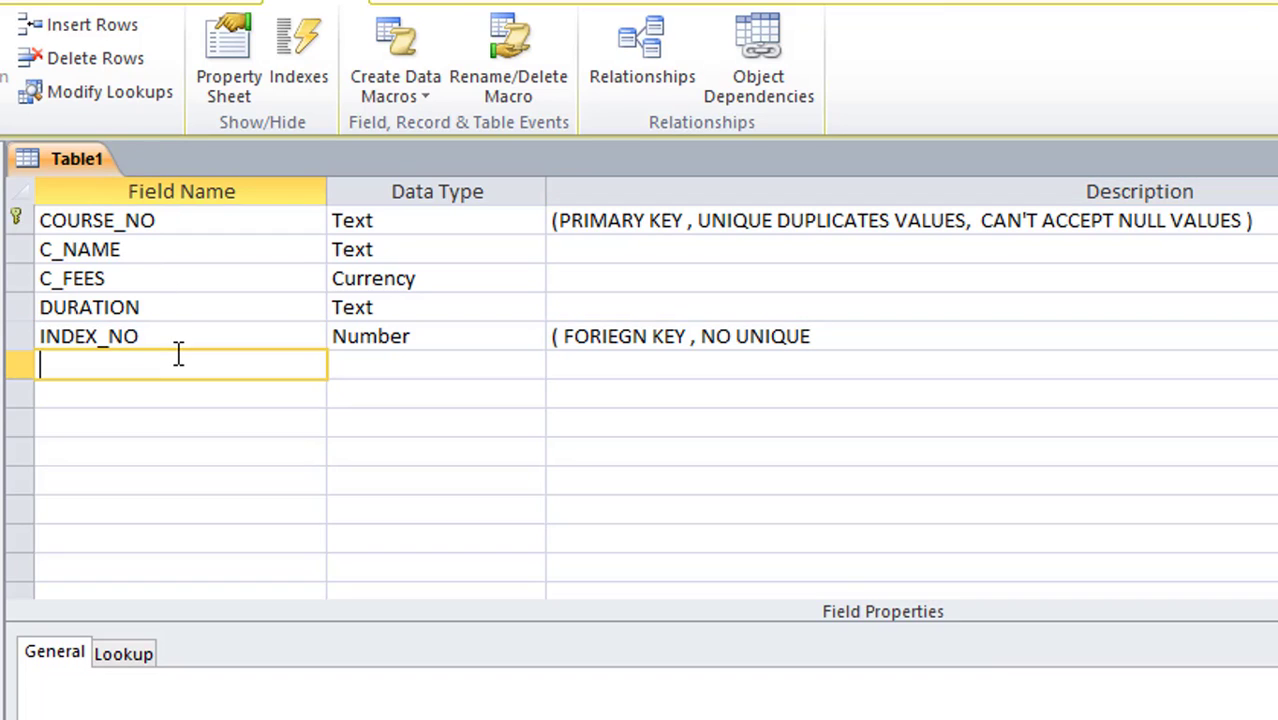
click(181, 336)
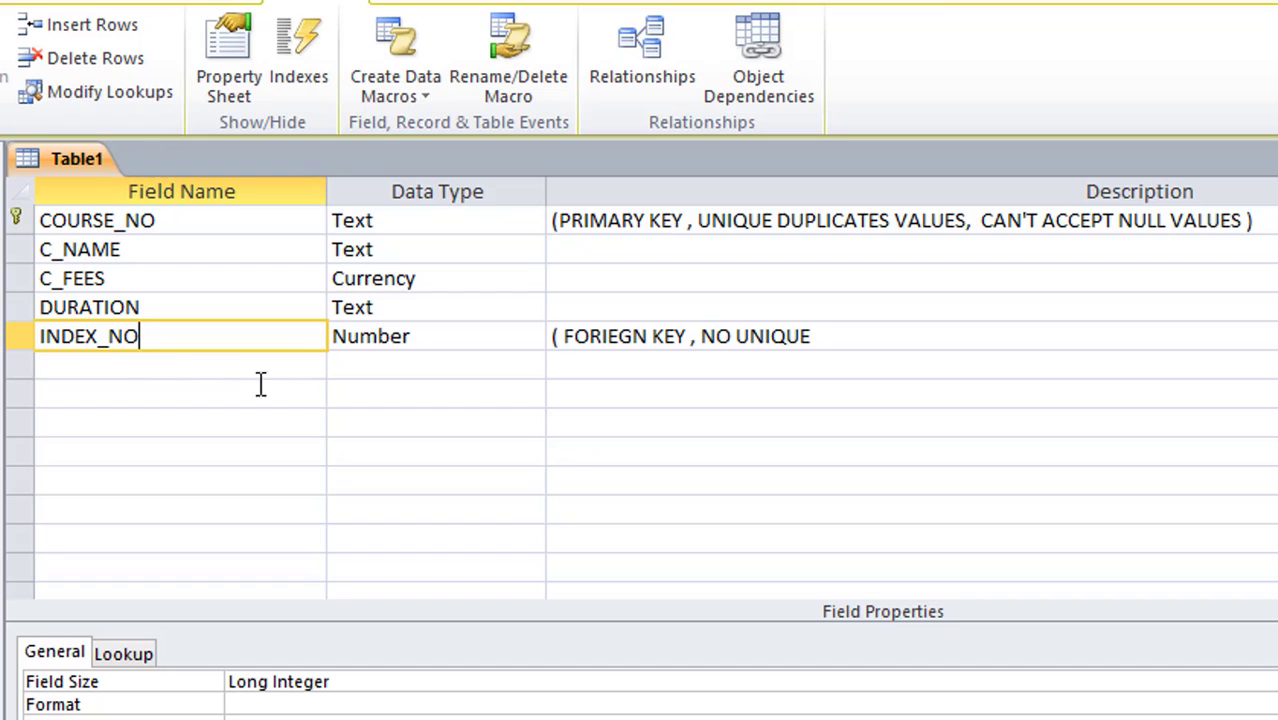
click(834, 358)
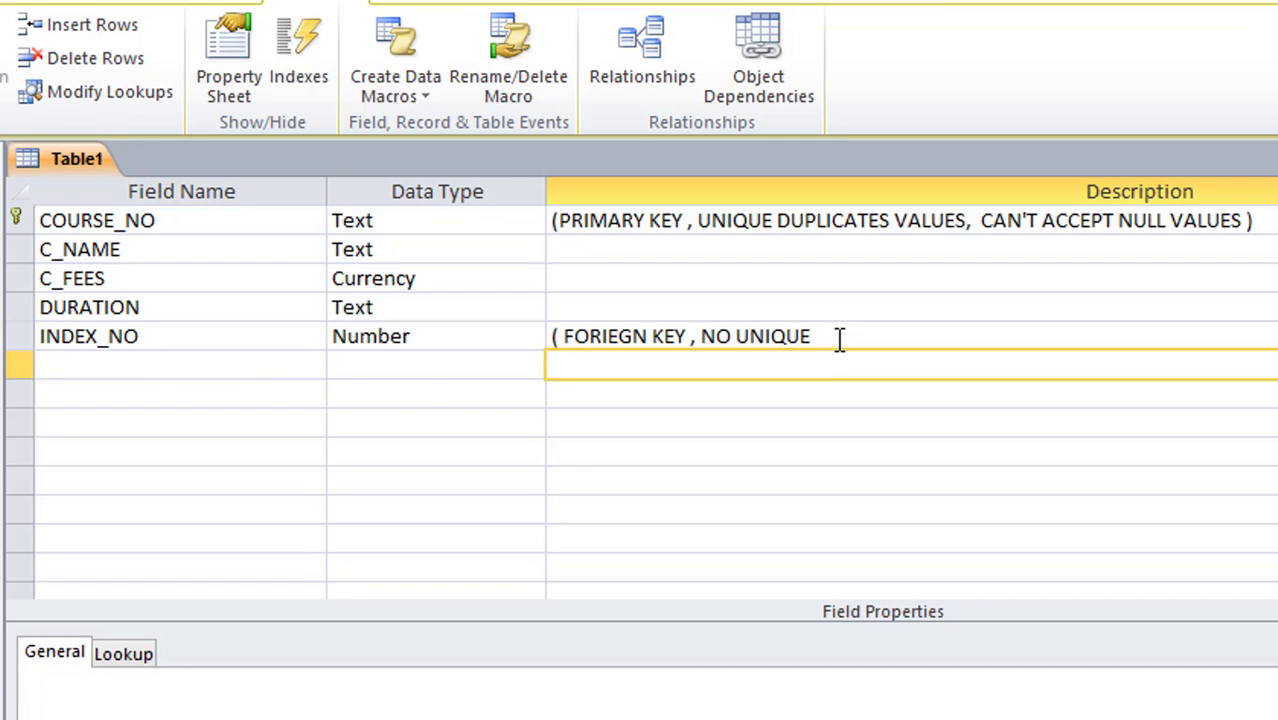
Step: Append ",ACCEPT DUPLICATE VALUES, ACCEPT NULL VALUES)" to the INDEX_NO field's description
click(836, 337)
text(,)
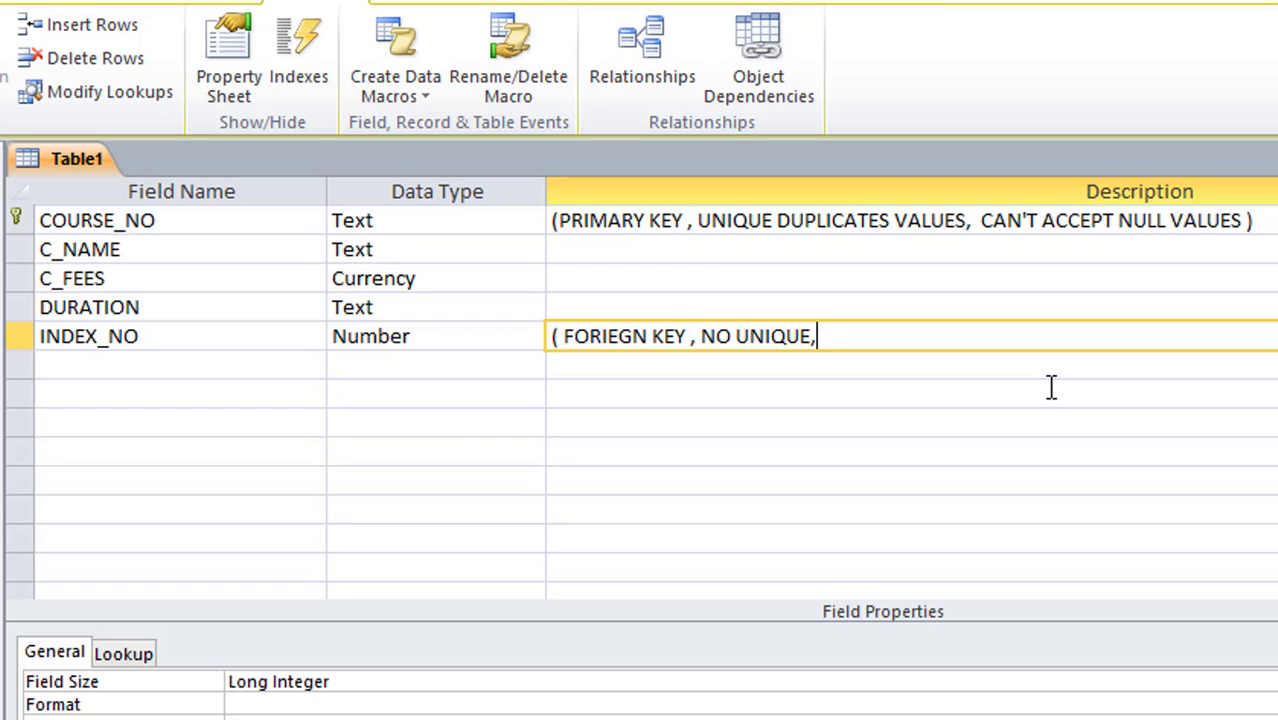
text(ACCEPT )
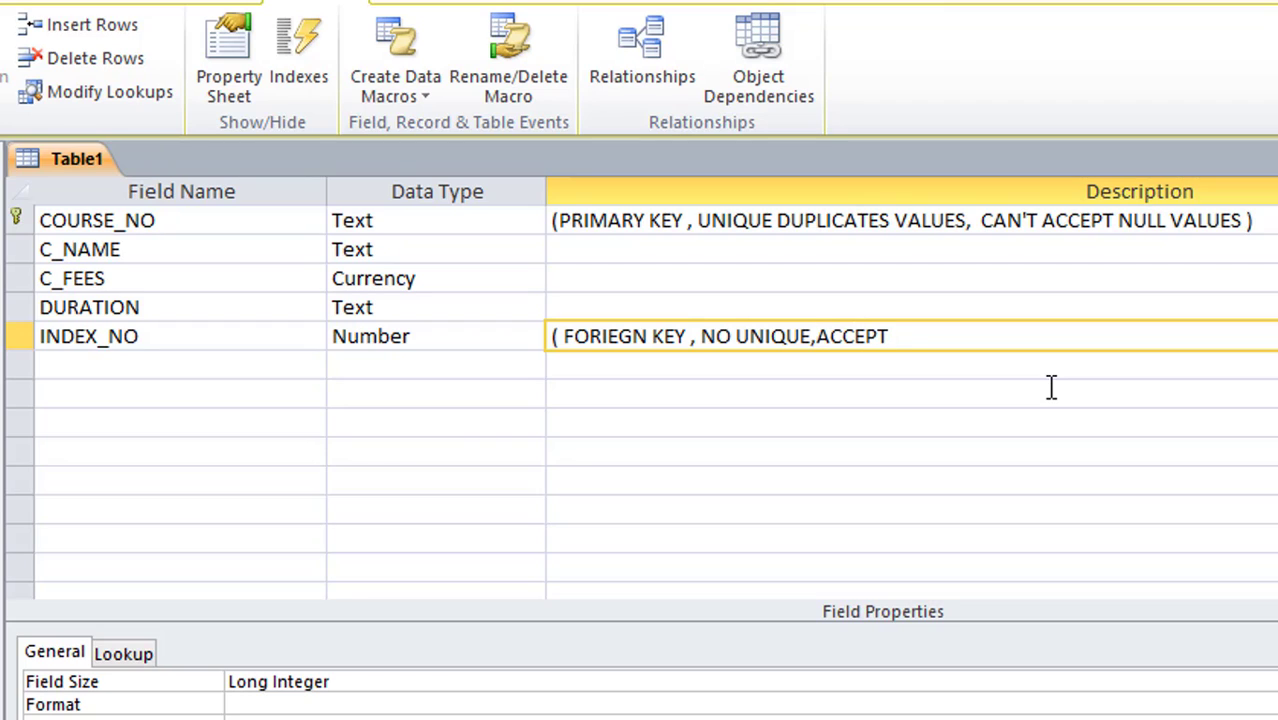
text(DUPLICATE VALUES)
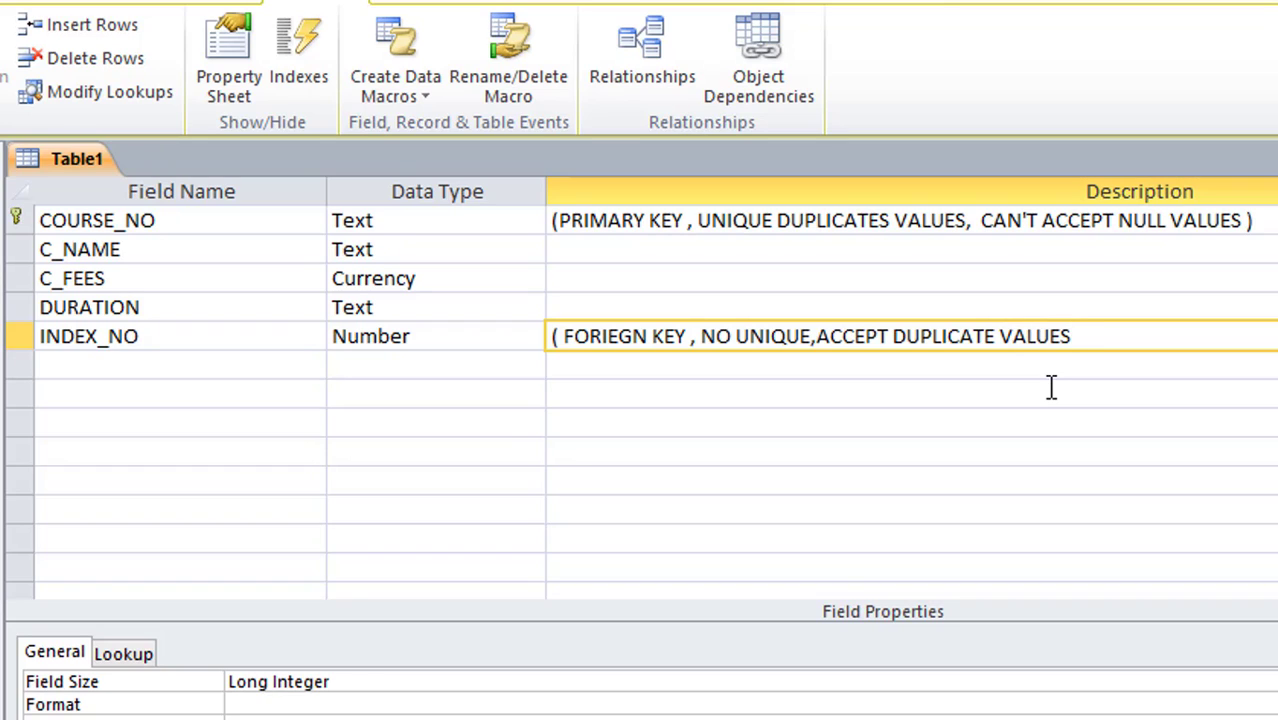
text(, ACCEPT NULL V)
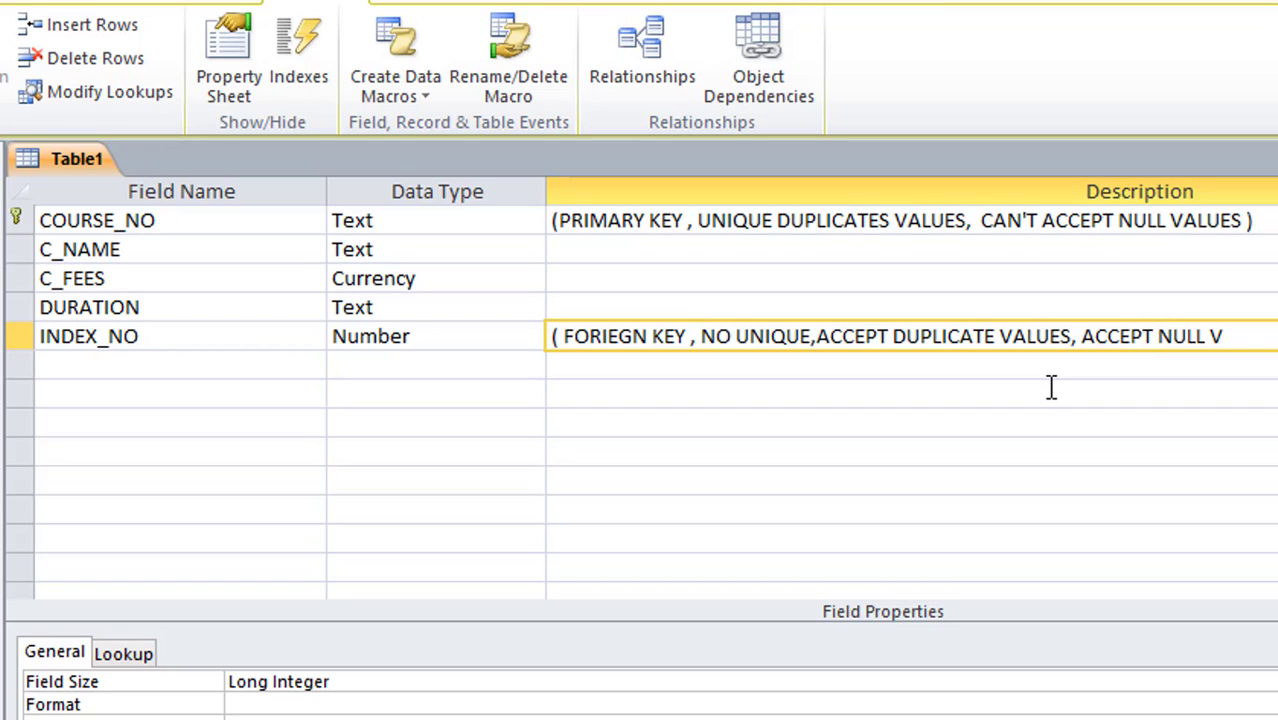
text(ALUES)
drag(1270, 336, 451, 314)
drag(1264, 220, 550, 212)
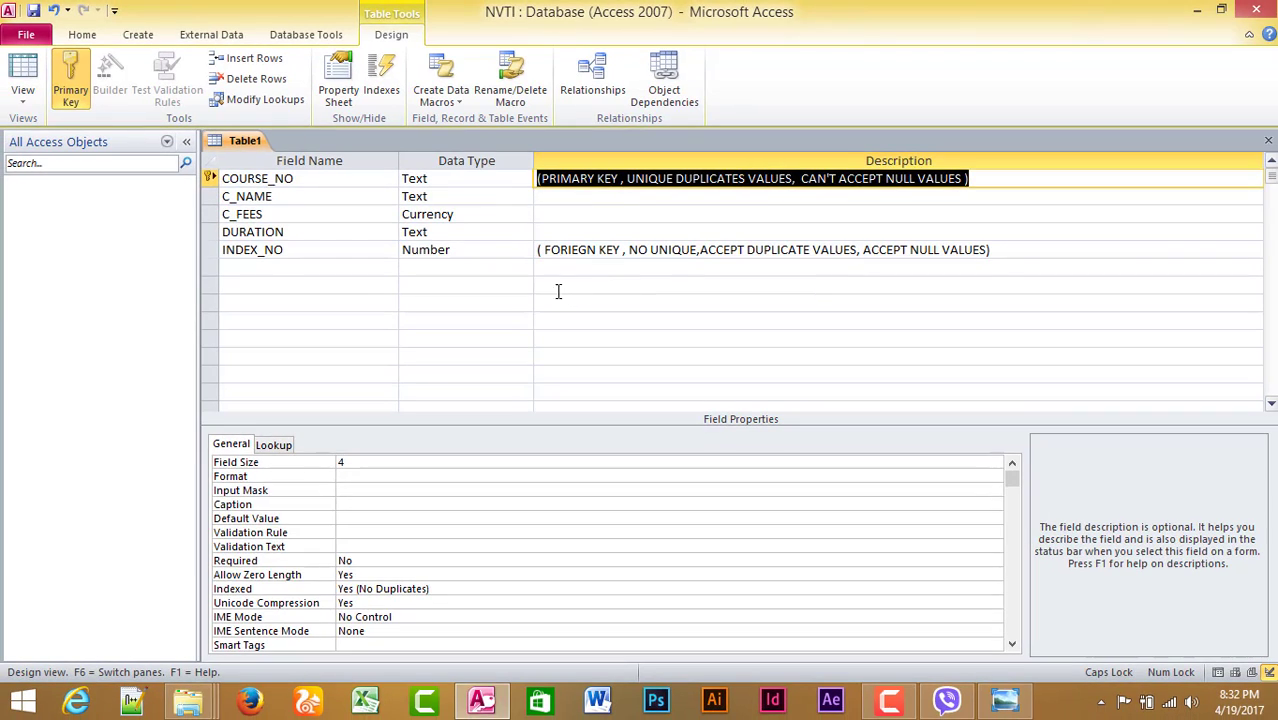
click(585, 384)
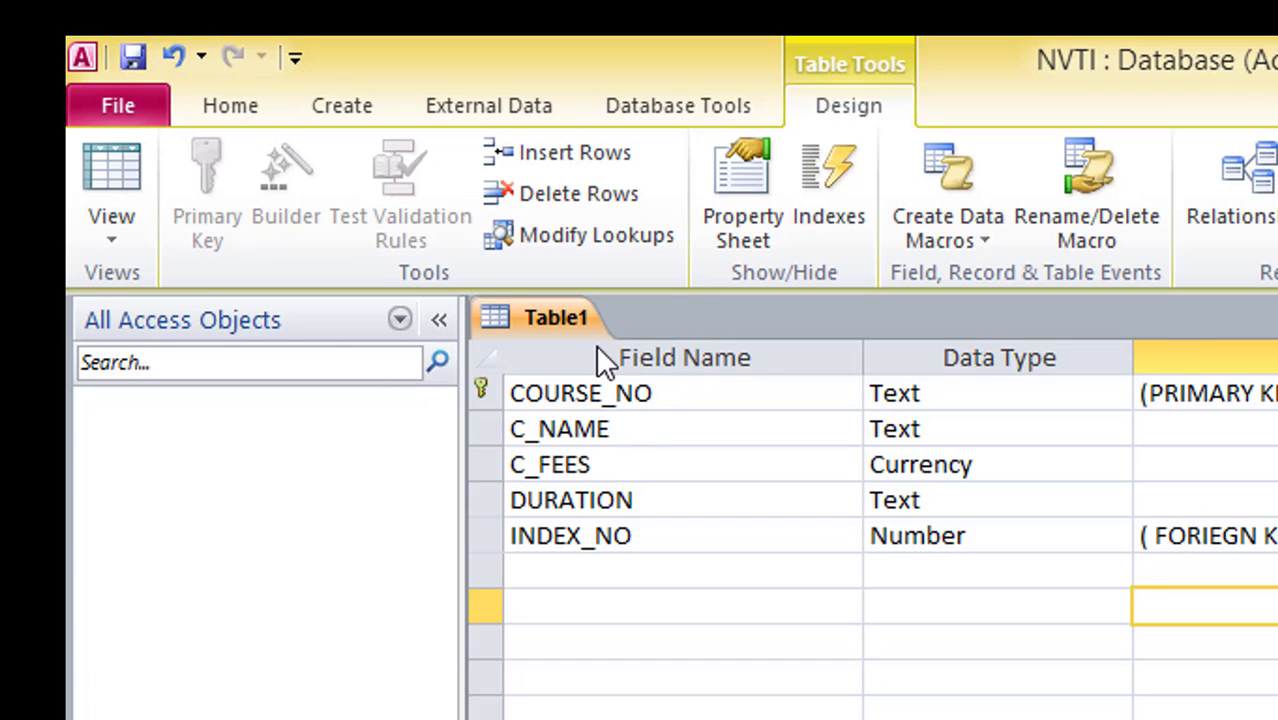
Step: Save the table under the name COURSE
click(141, 95)
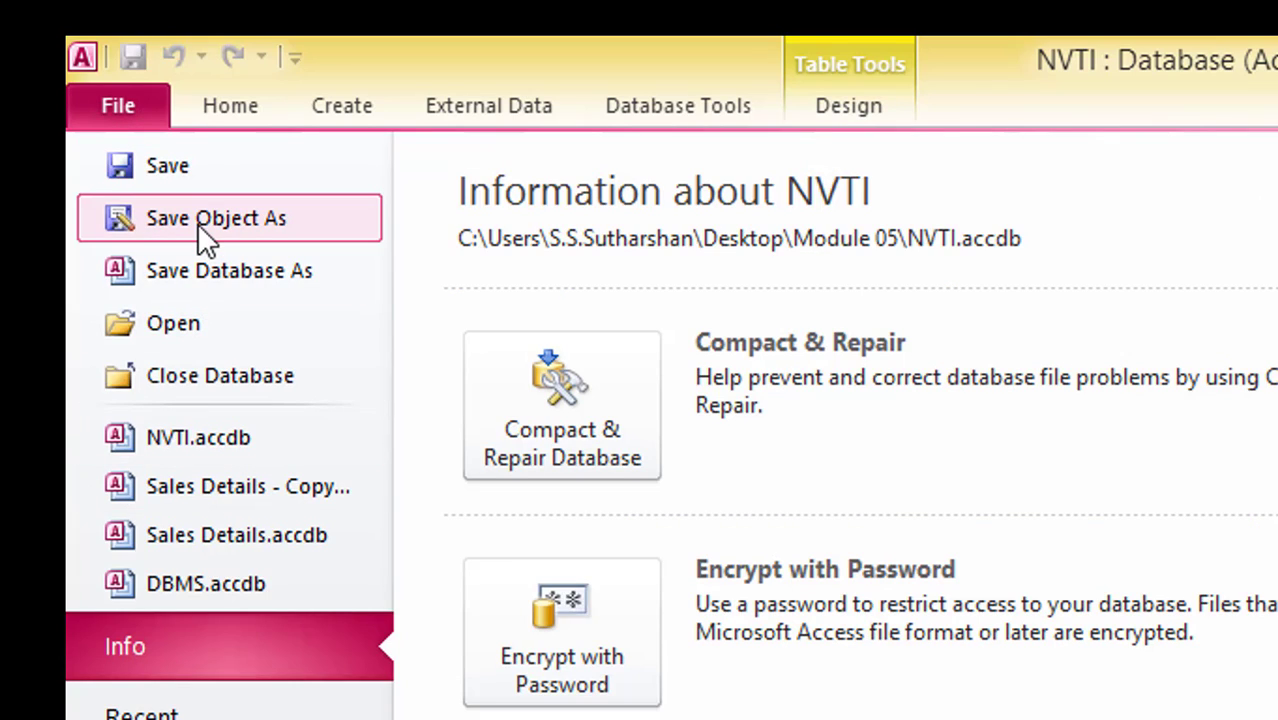
click(139, 93)
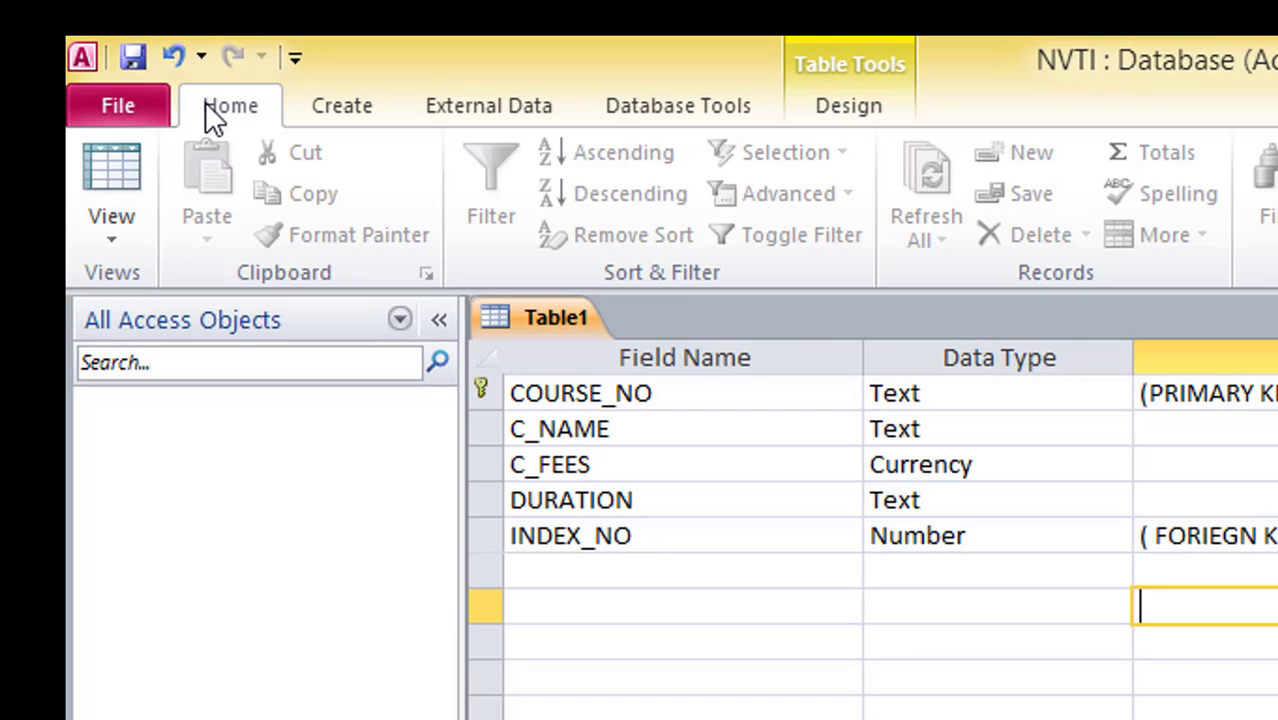
right_click(553, 315)
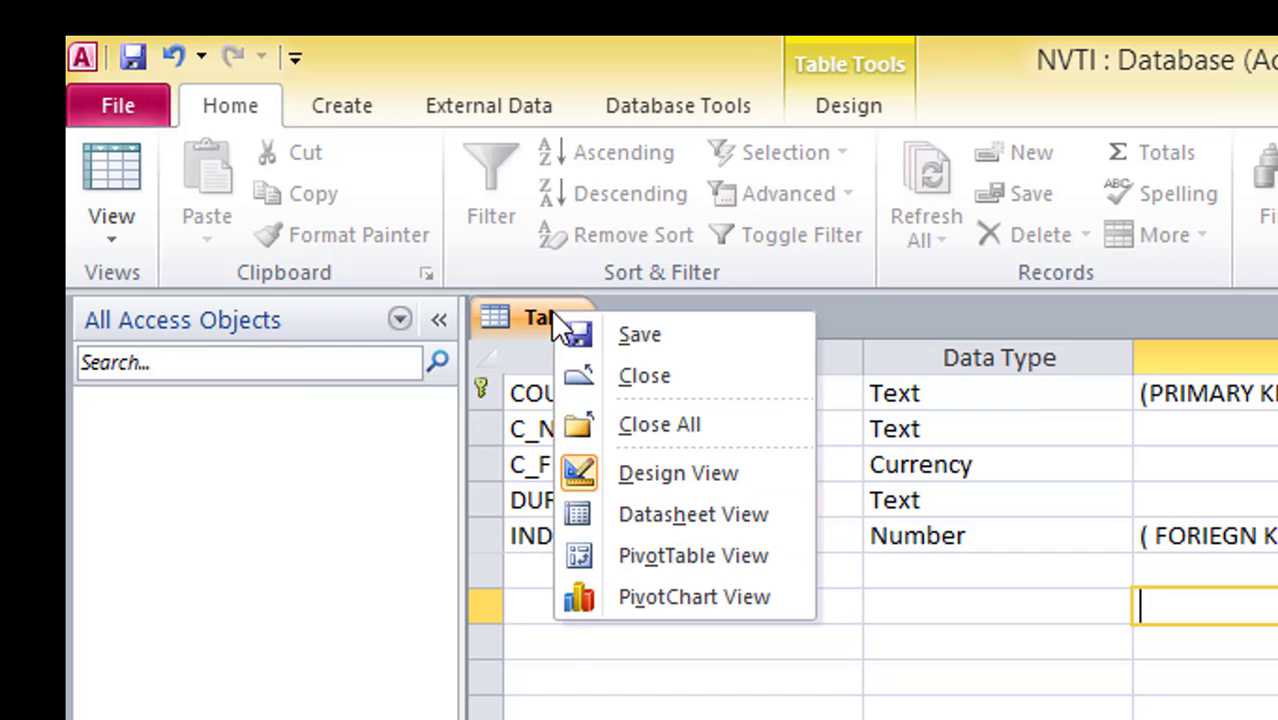
click(637, 340)
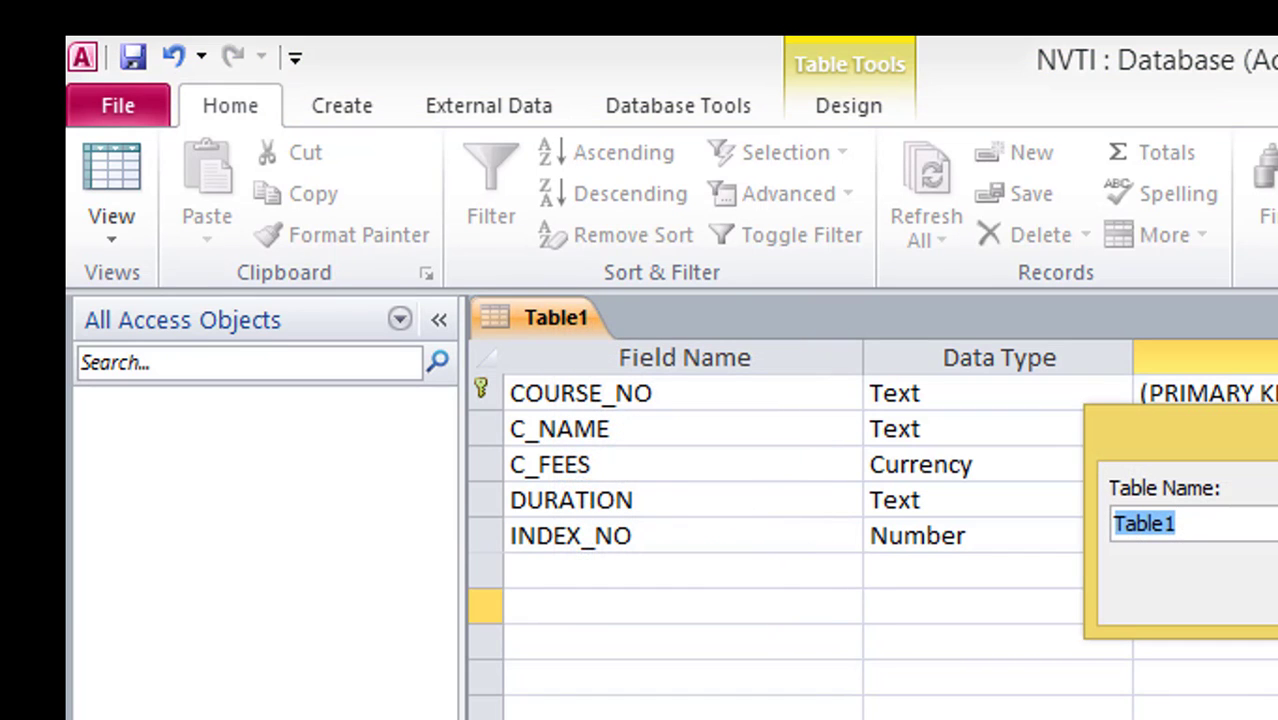
text(COU)
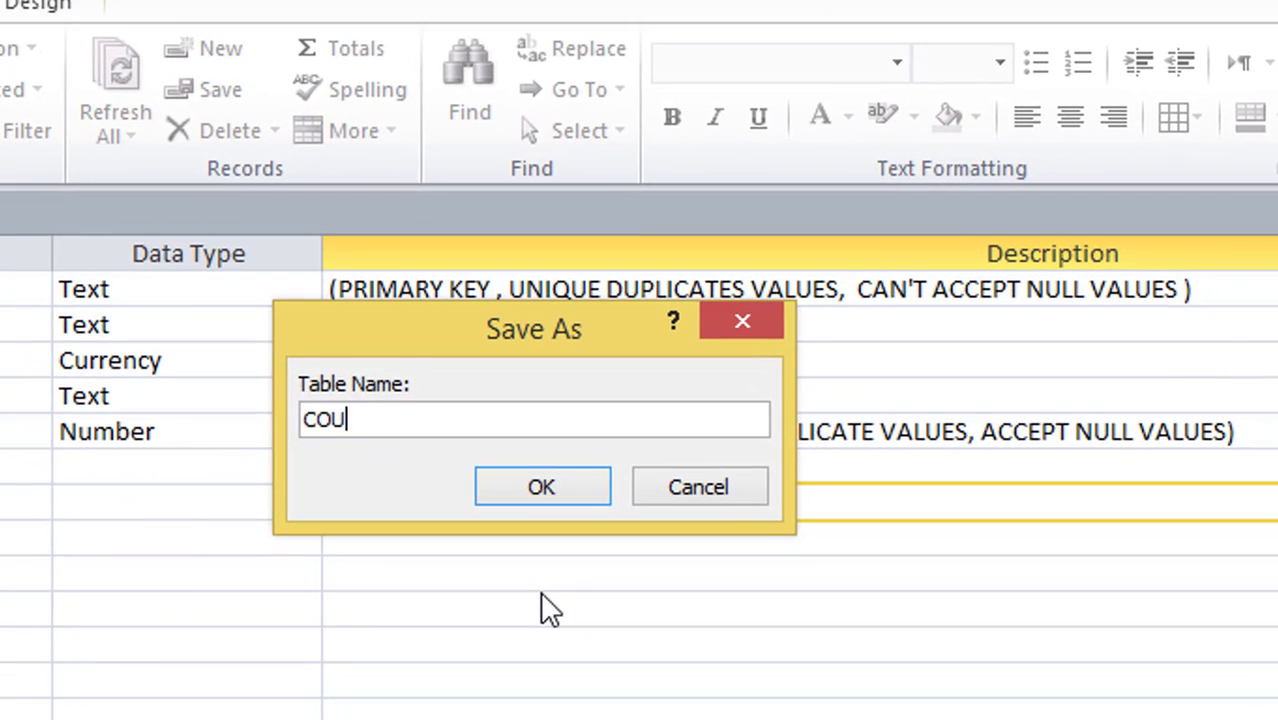
text(RSE)
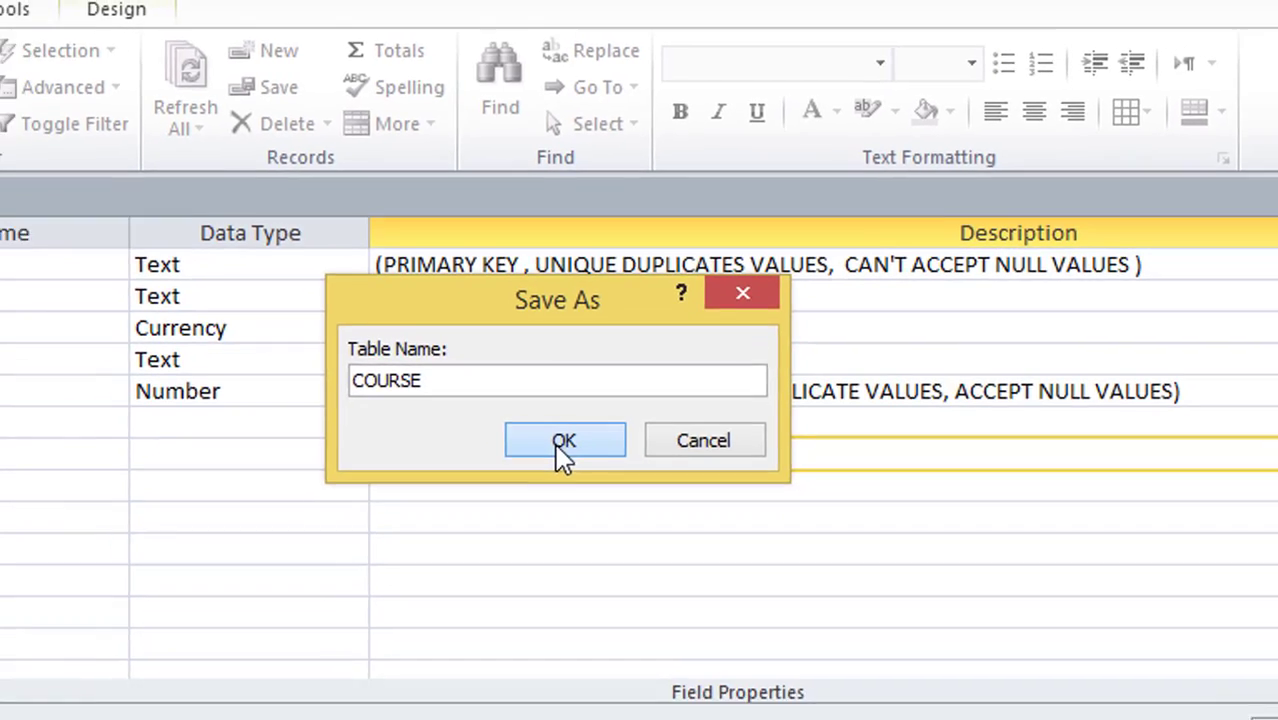
click(541, 487)
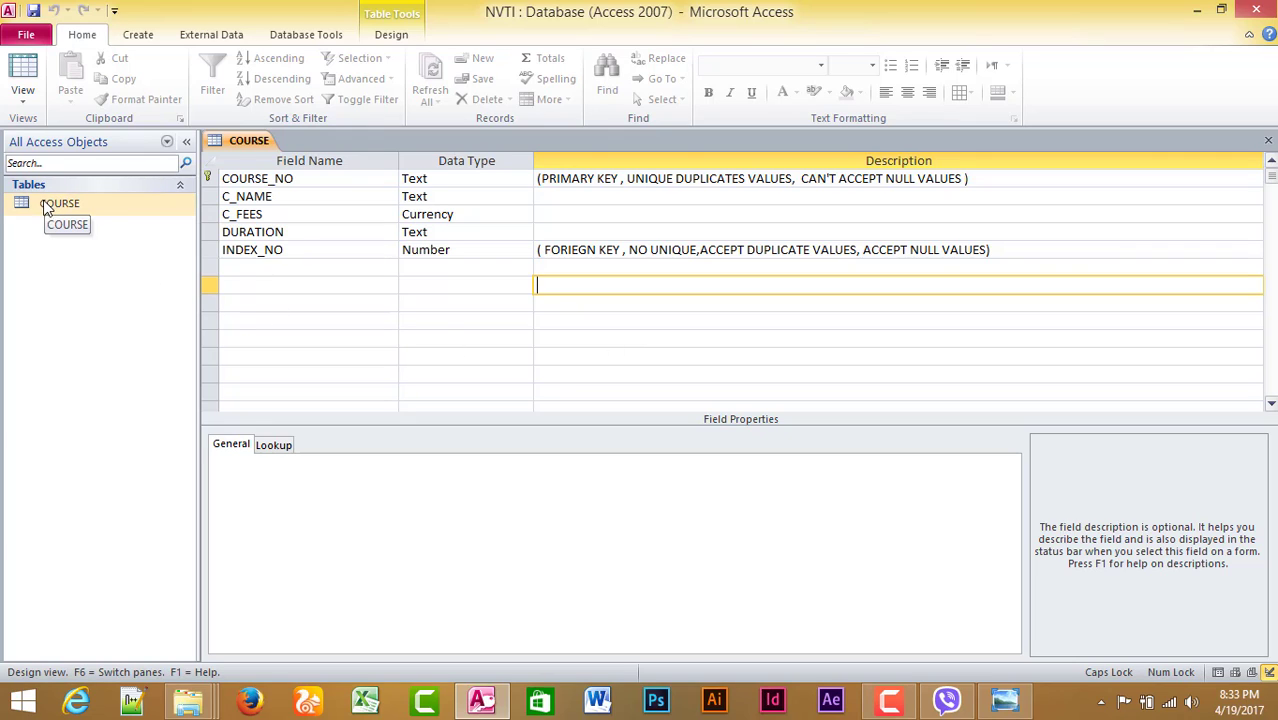
Step: Close the COURSE table's design and reopen the table in Datasheet view
right_click(242, 141)
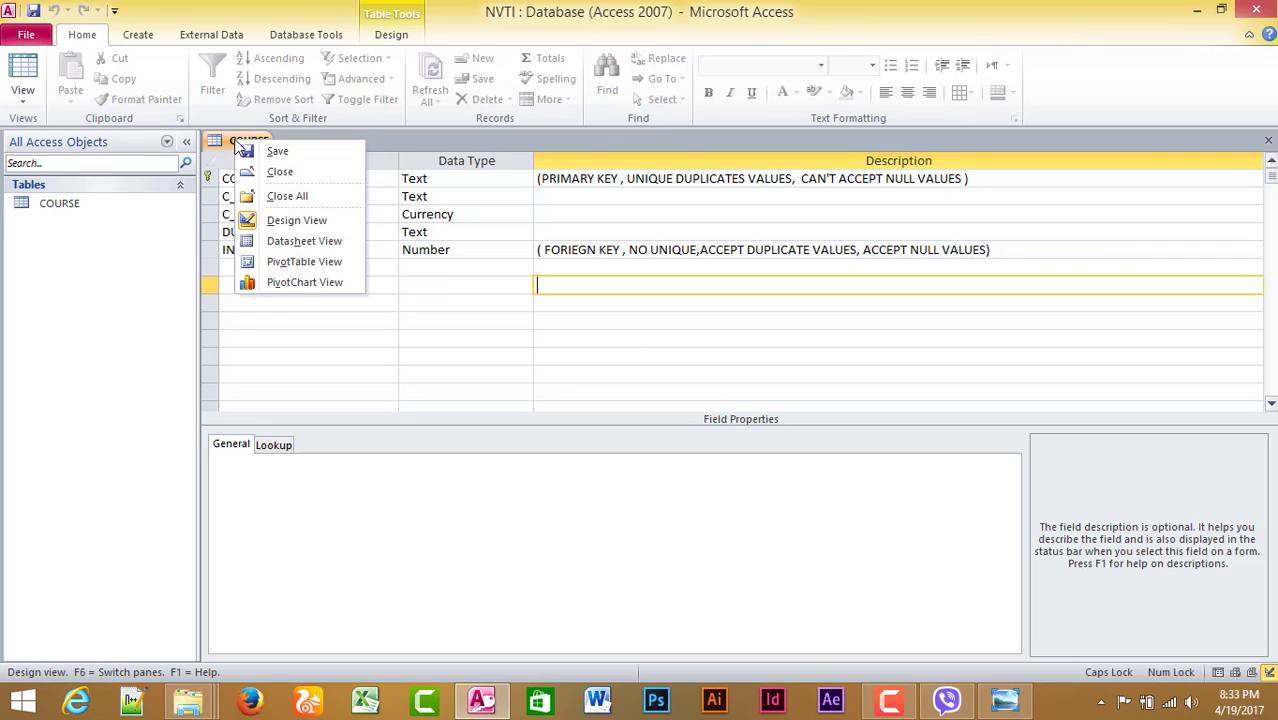
click(270, 173)
double_click(60, 203)
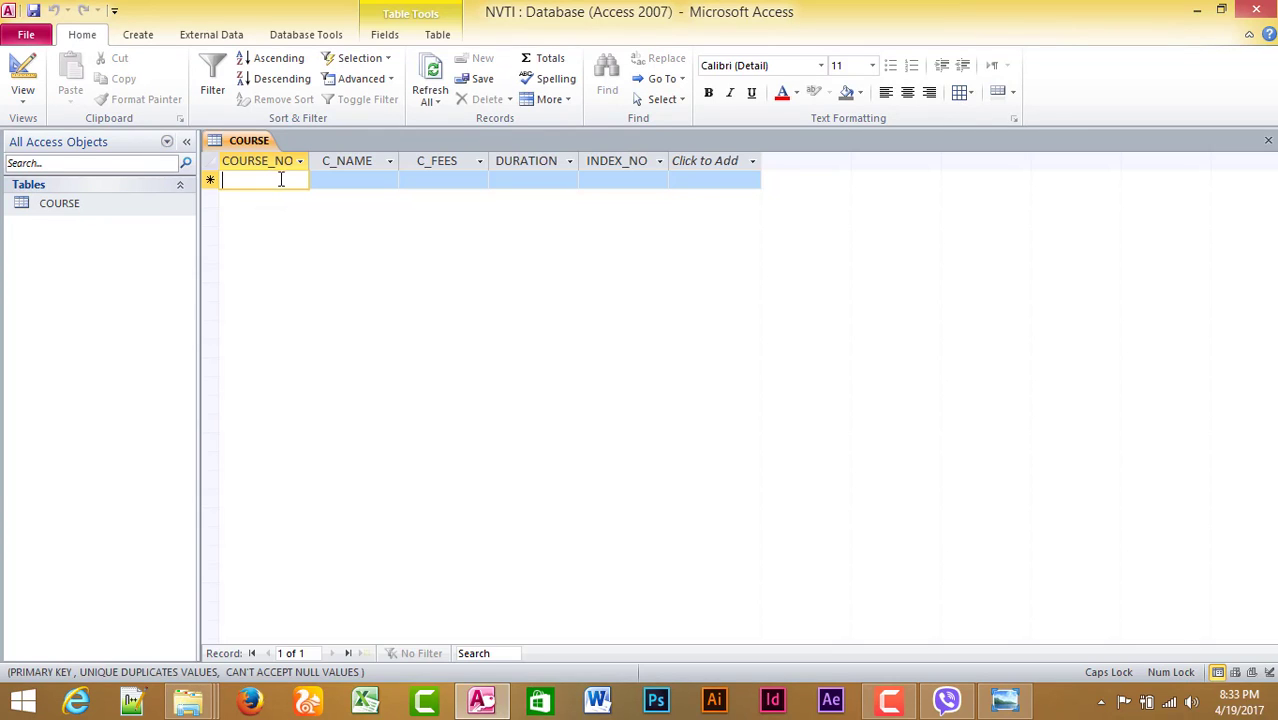
Step: Go through the fields of the empty record from COURSE_NO to INDEX_NO and examine the description shown for the key fields
click(339, 176)
click(243, 183)
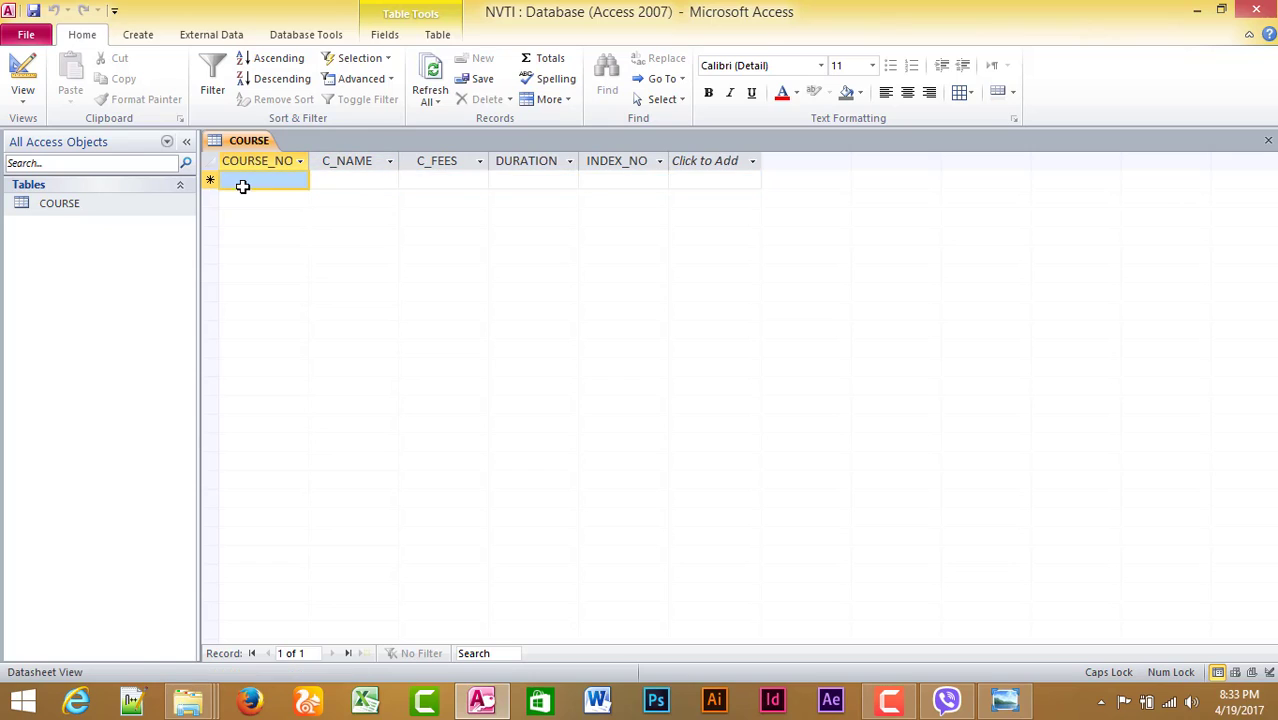
click(331, 177)
click(486, 176)
click(535, 177)
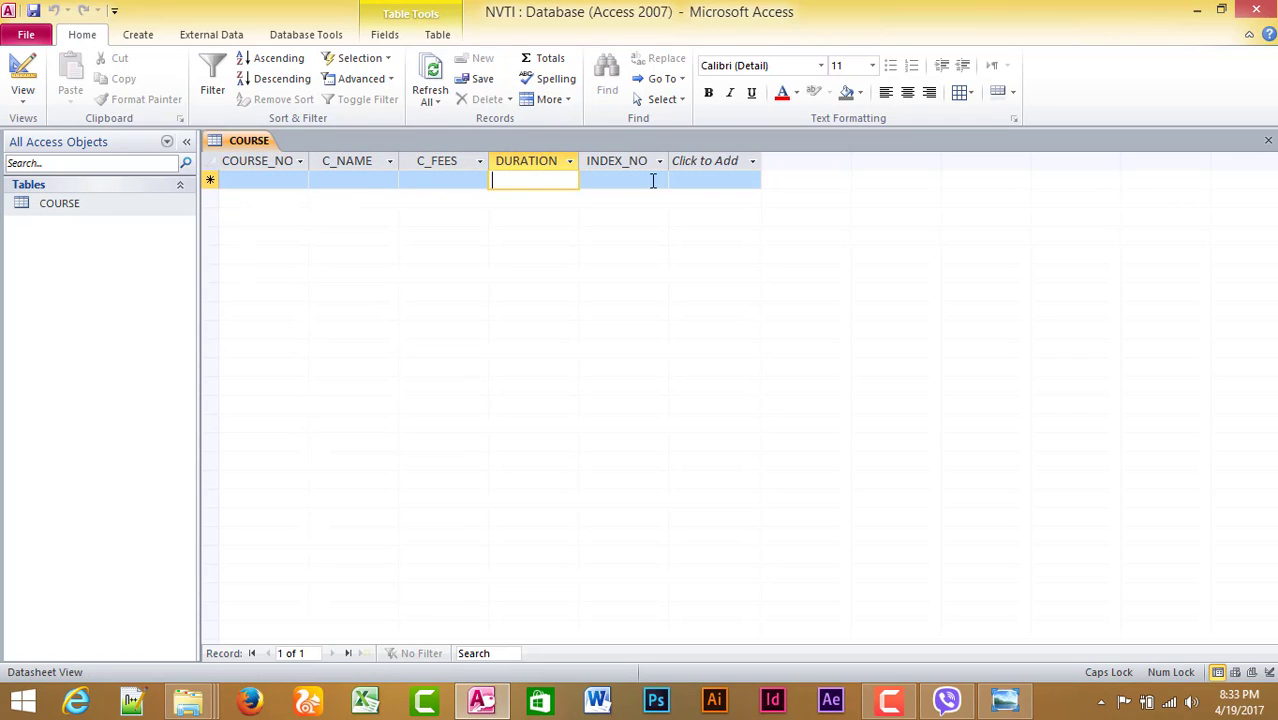
click(640, 177)
click(239, 180)
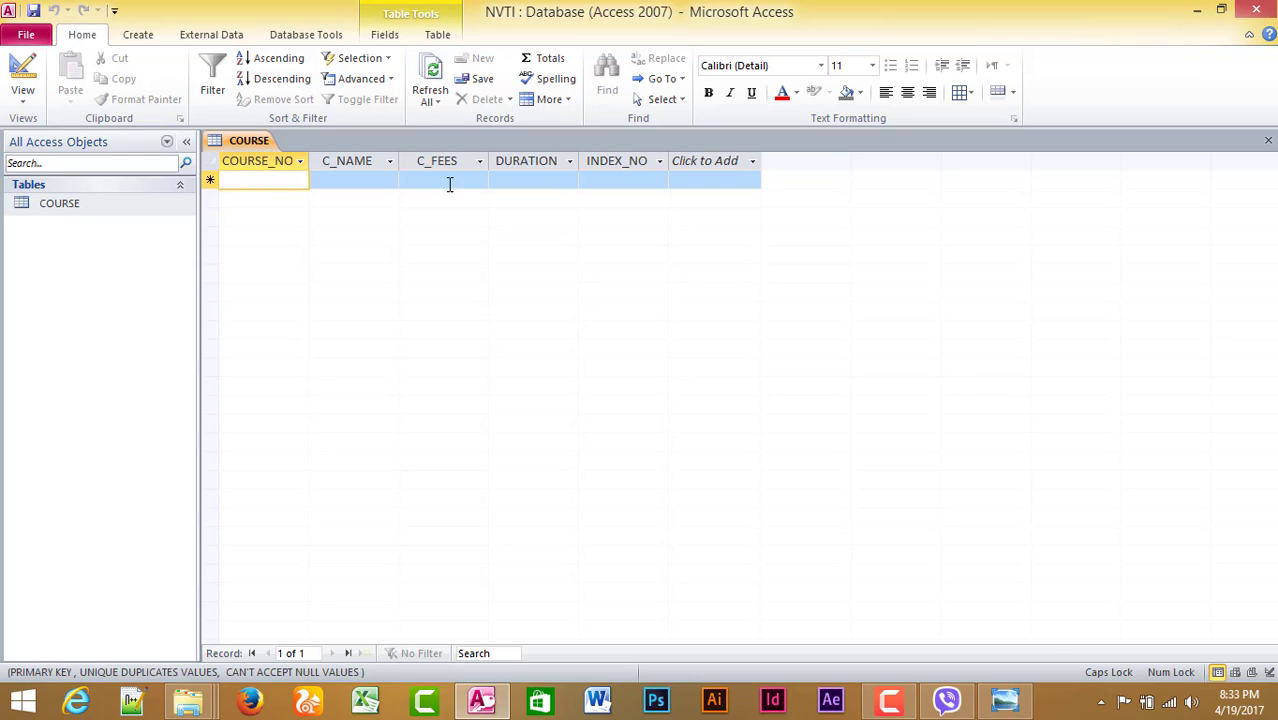
click(601, 178)
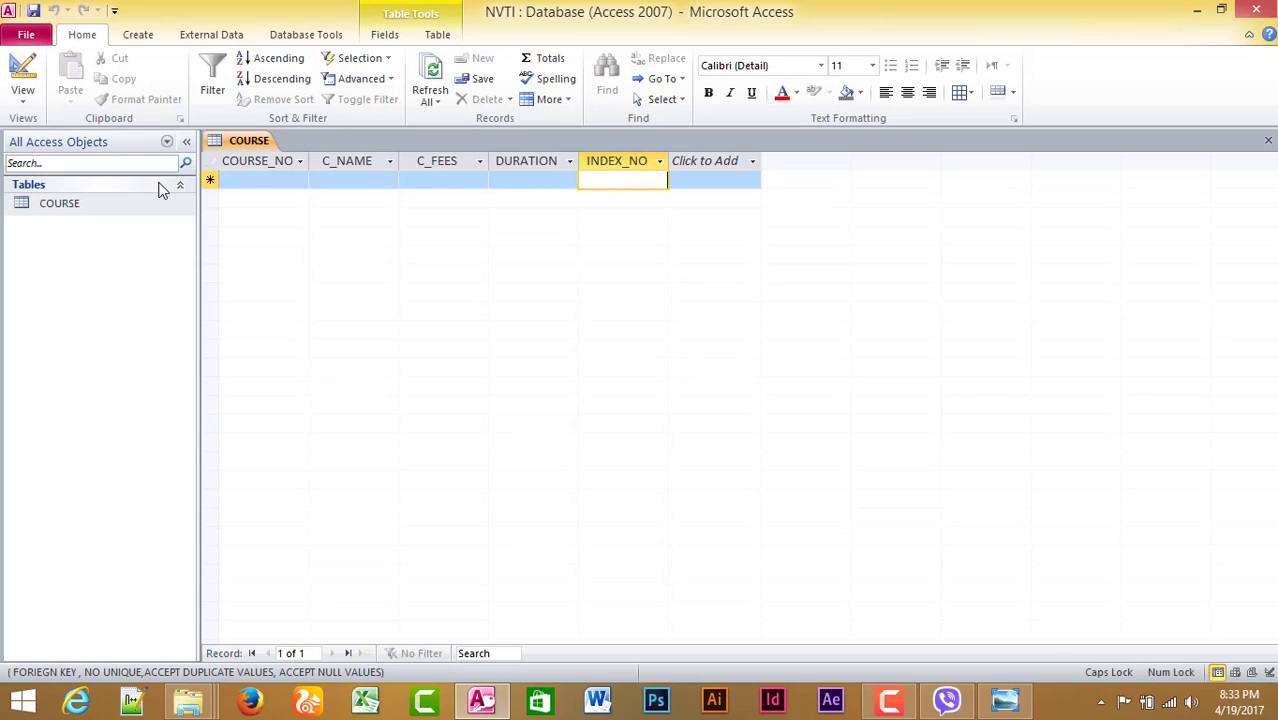